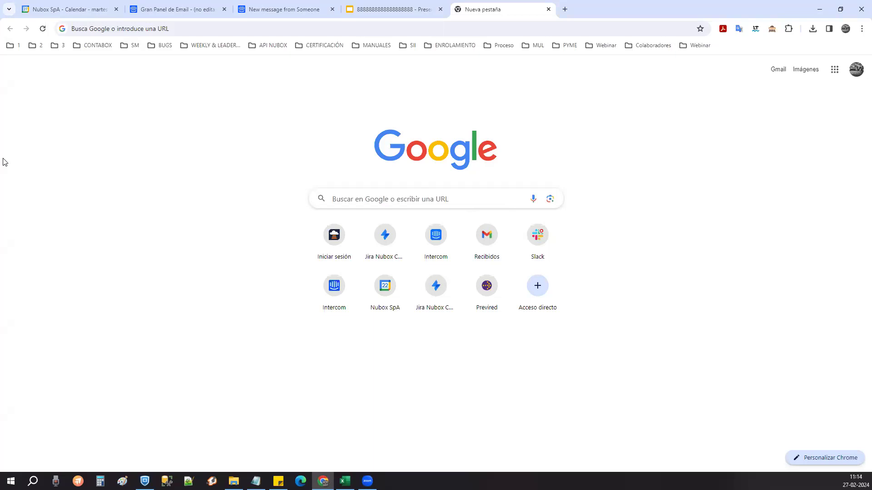
- Sign in to Nubox from the saved login bookmark
left_click(13, 47)
left_click(41, 132)
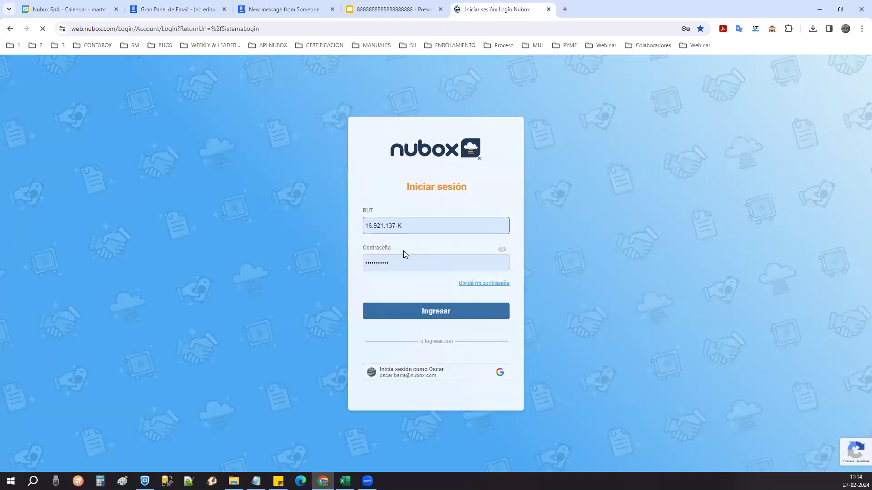
left_click(432, 311)
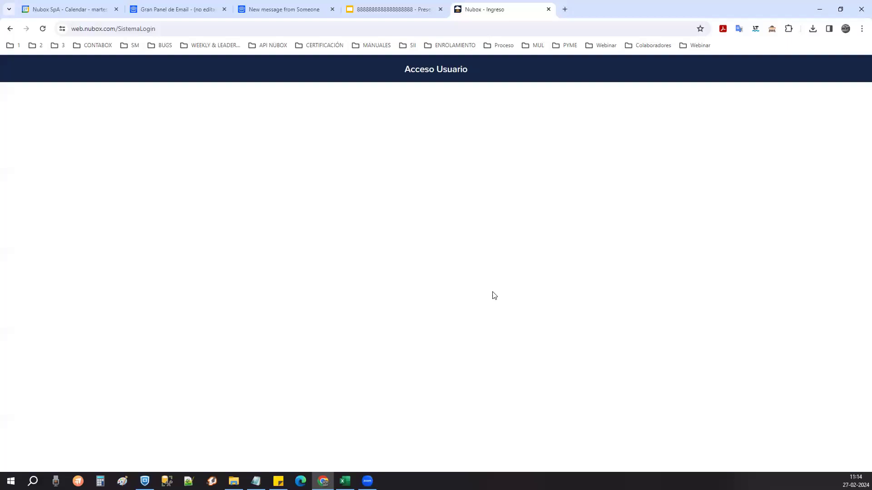
- Find the user's account in the product list and open Remuneraciones
left_click(412, 157)
type("barra")
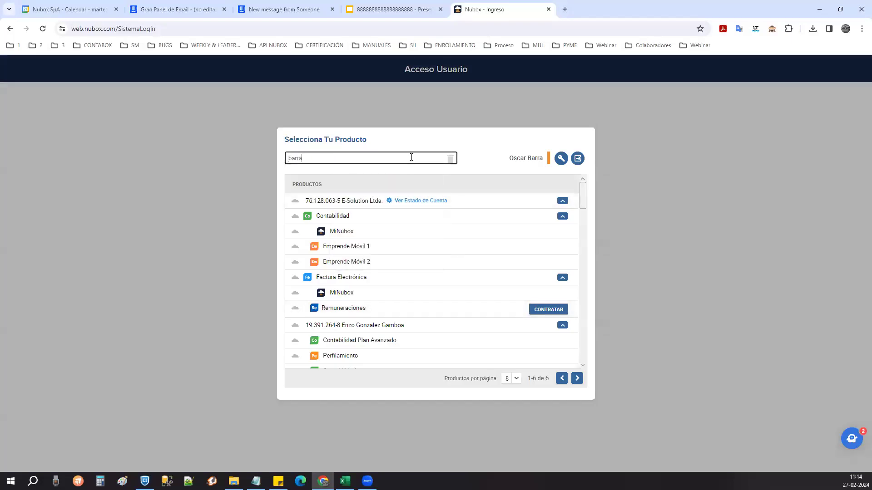
left_click(395, 173)
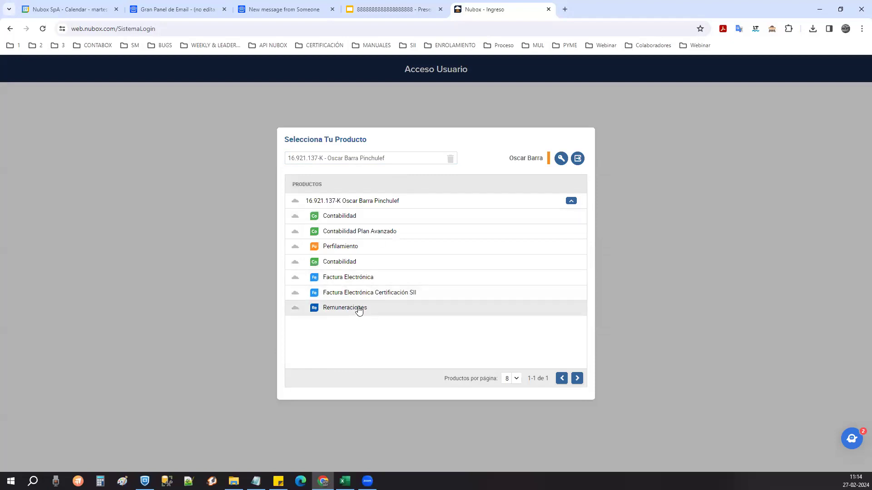
left_click(358, 309)
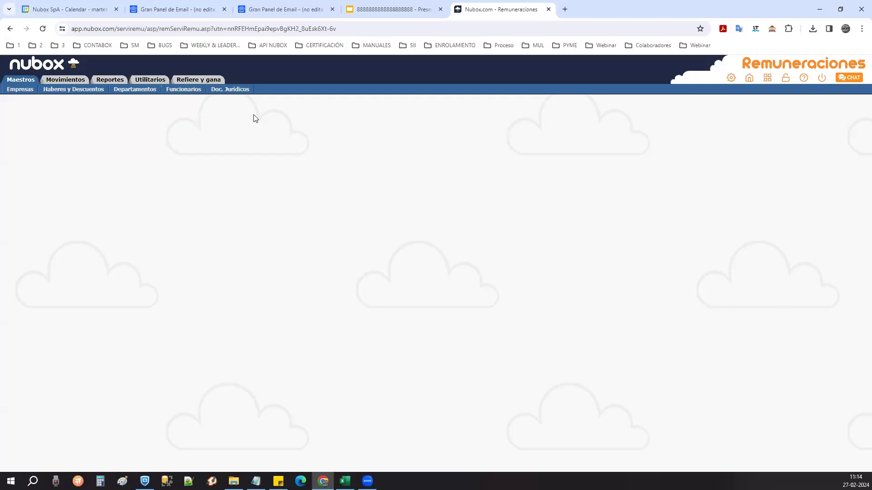
- Select LA FONDA SPA and show its employee list with Empresa set to 03, LA FONDA SPA
left_click(19, 87)
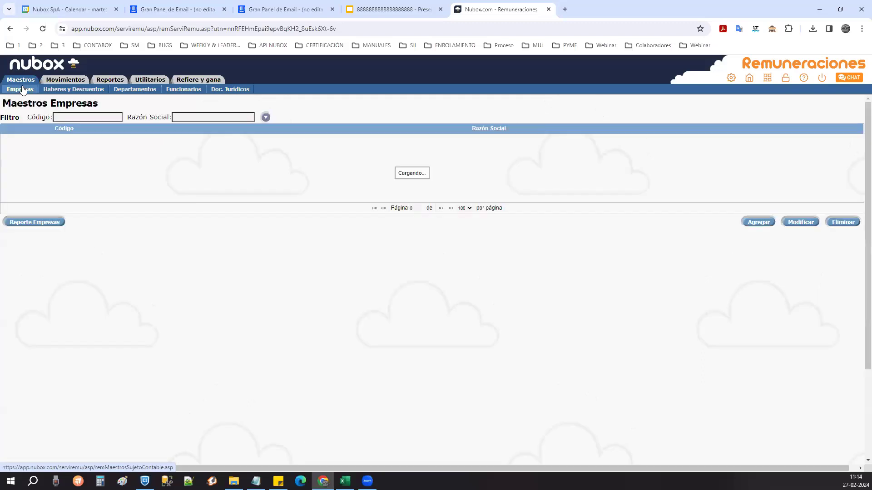
left_click(216, 155)
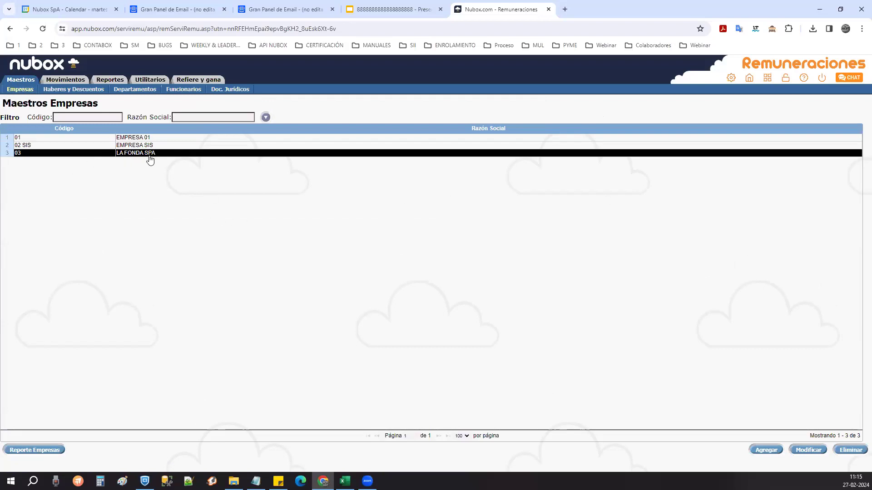
left_click(182, 89)
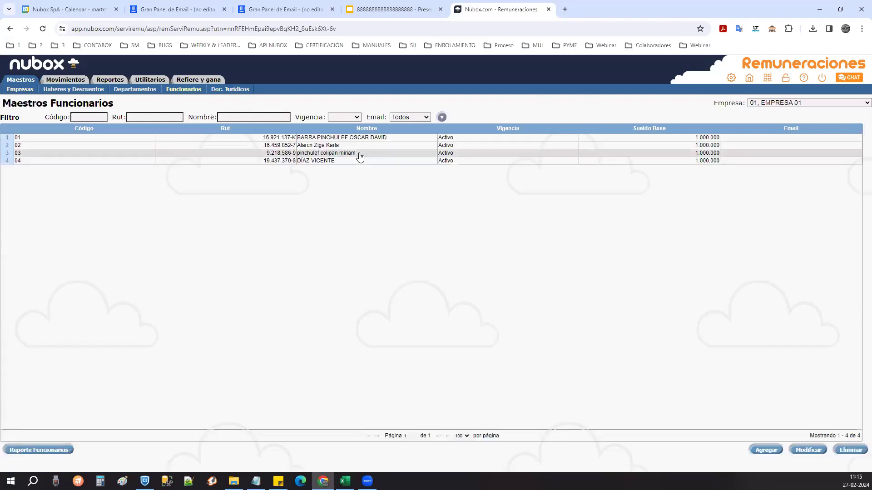
left_click(755, 103)
left_click(754, 129)
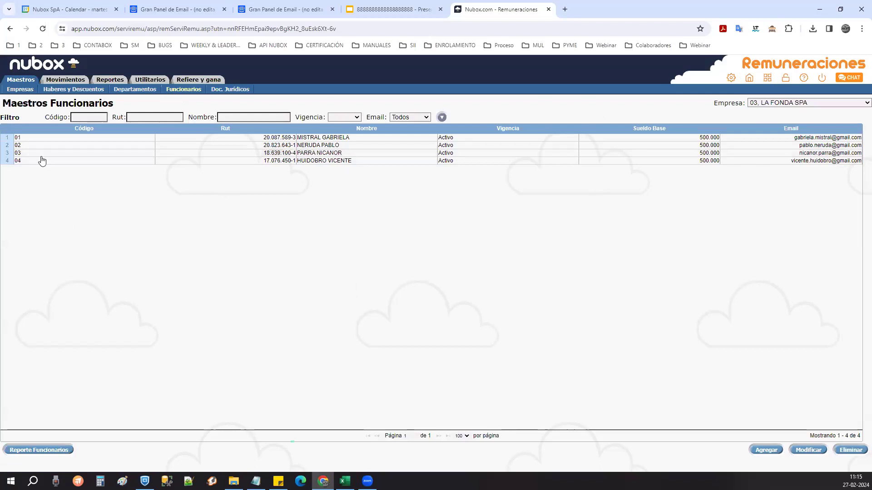
left_click(58, 82)
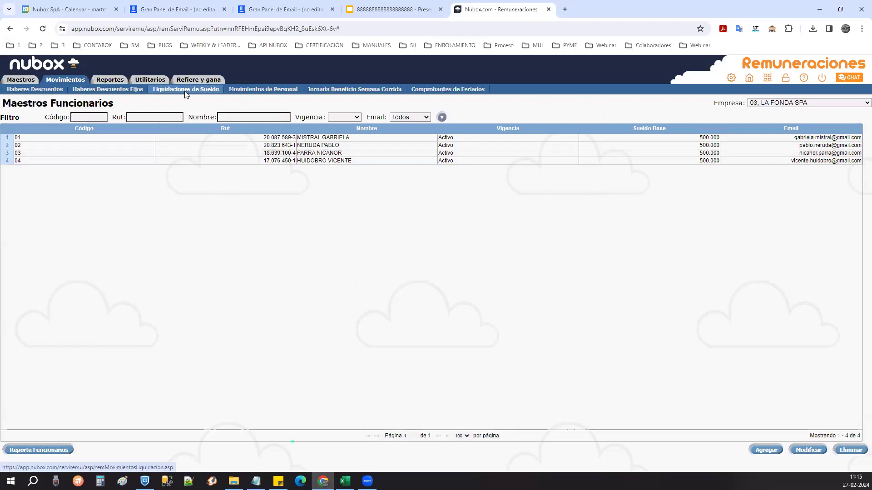
- Review the 01/2023 payslips in Liquidaciones de Sueldo and start a new payroll calculation
left_click(184, 89)
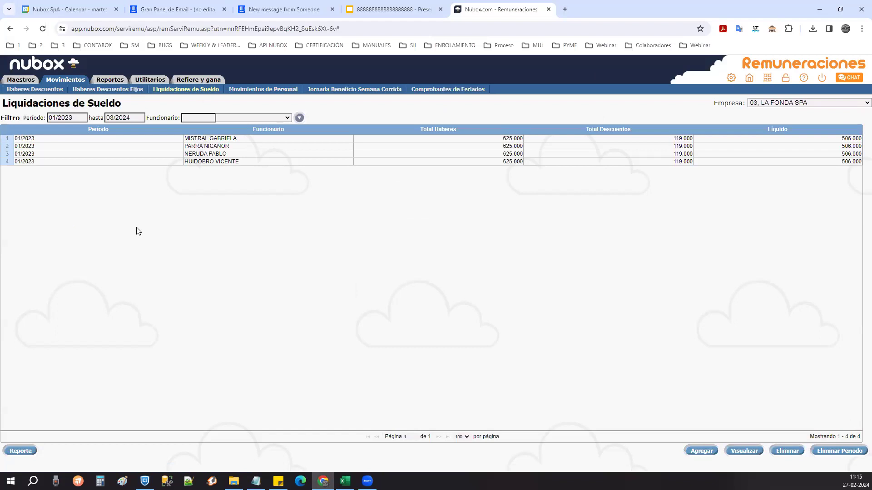
left_click(127, 139)
left_click(131, 154)
left_click(130, 162)
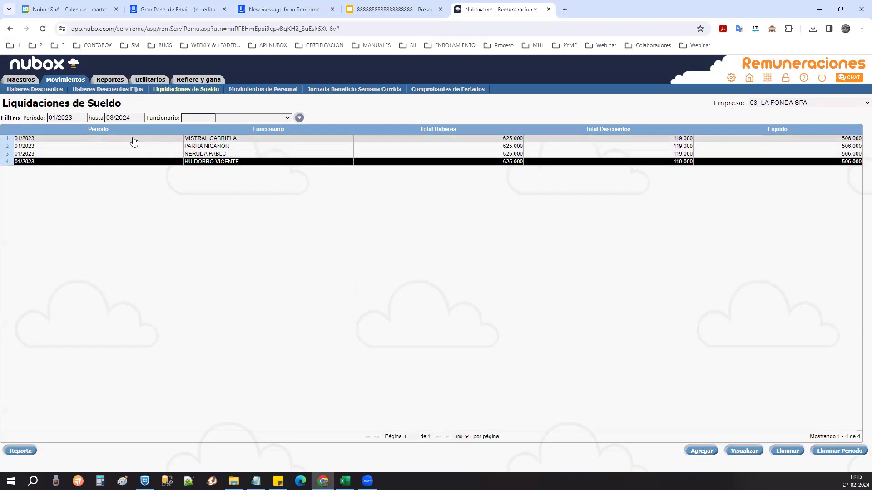
left_click(134, 139)
left_click(135, 153)
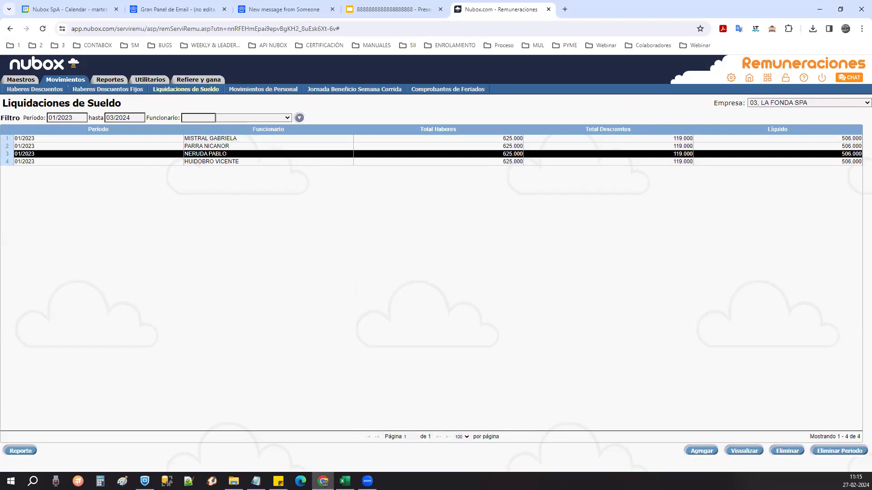
left_click(702, 450)
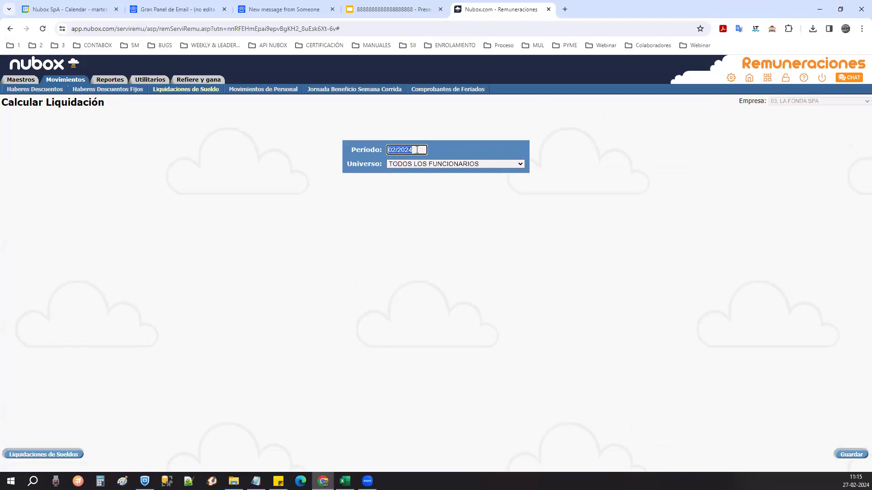
- Calculate payroll for all employees for periods 05/2023 and 12/2023
type("05/2023")
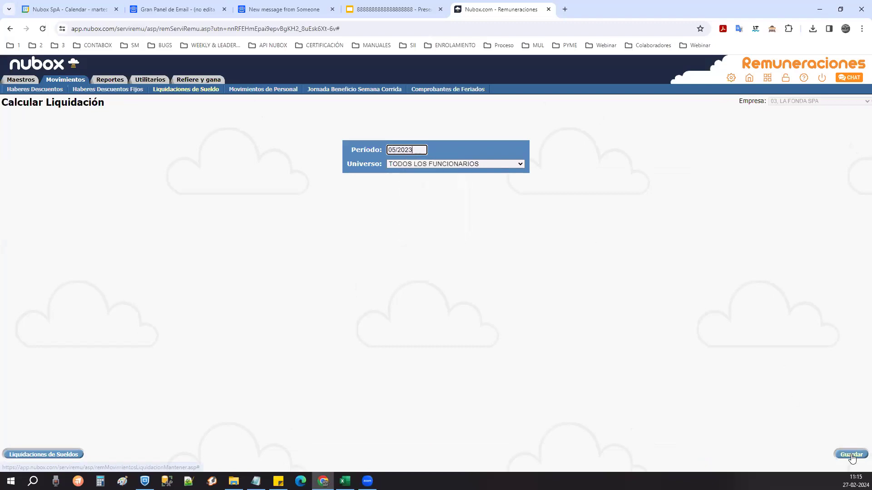
left_click(851, 455)
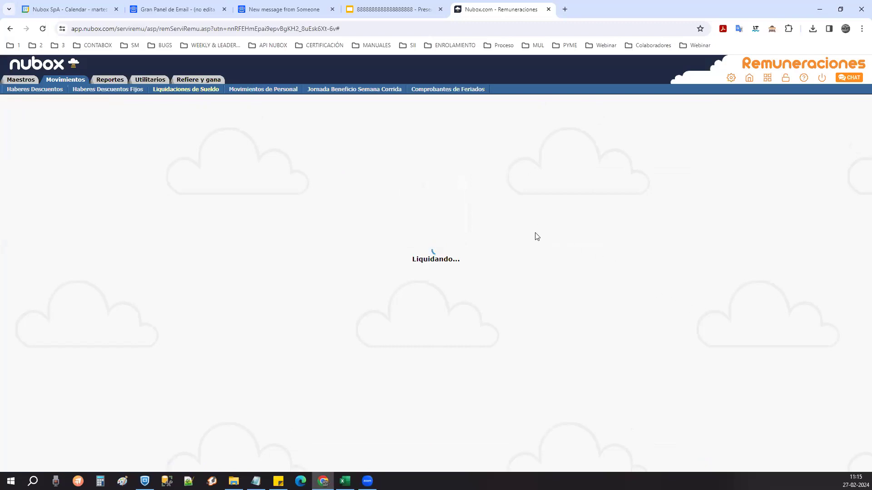
left_click(705, 455)
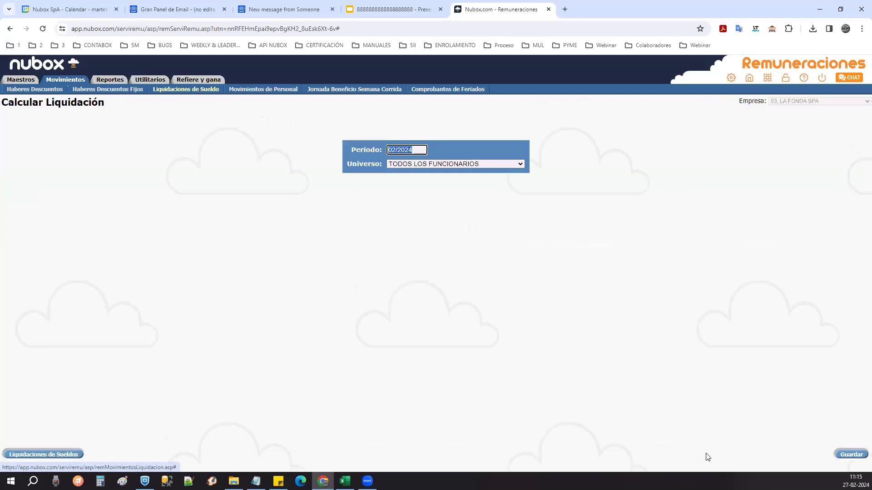
type("12/2023")
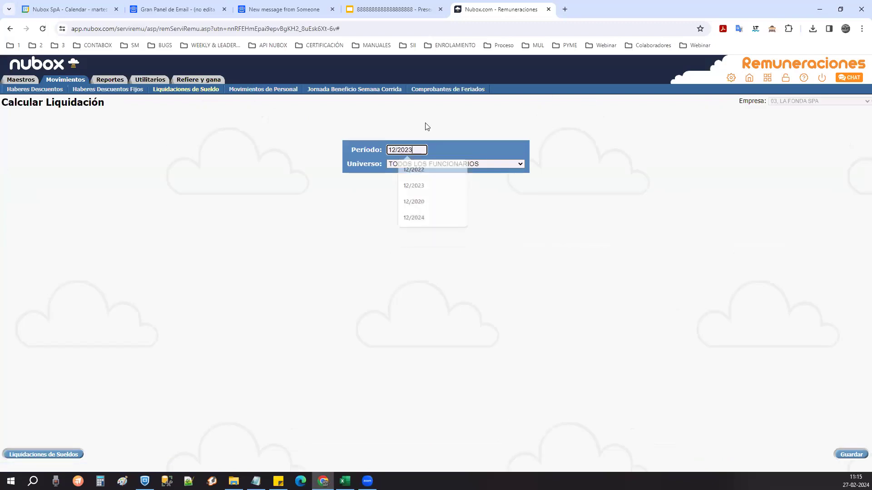
left_click(848, 455)
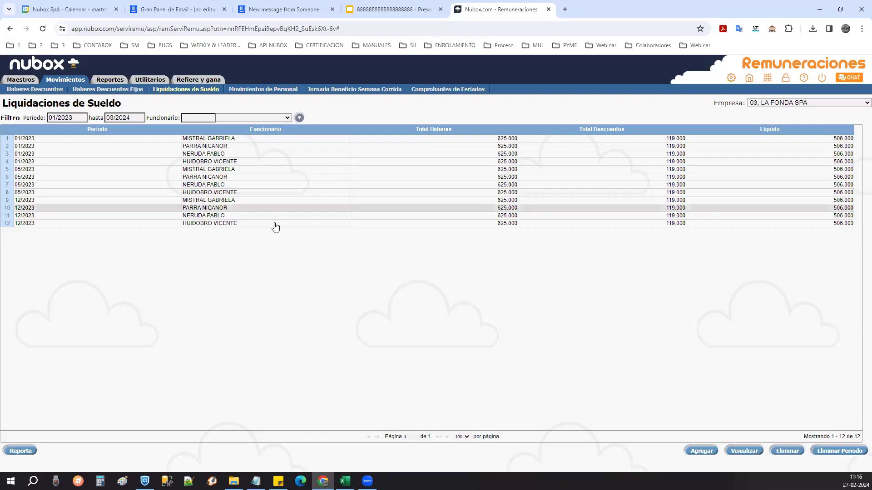
- Check the new 12/2023 payslips in the Liquidaciones de Sueldo list
left_click(98, 148)
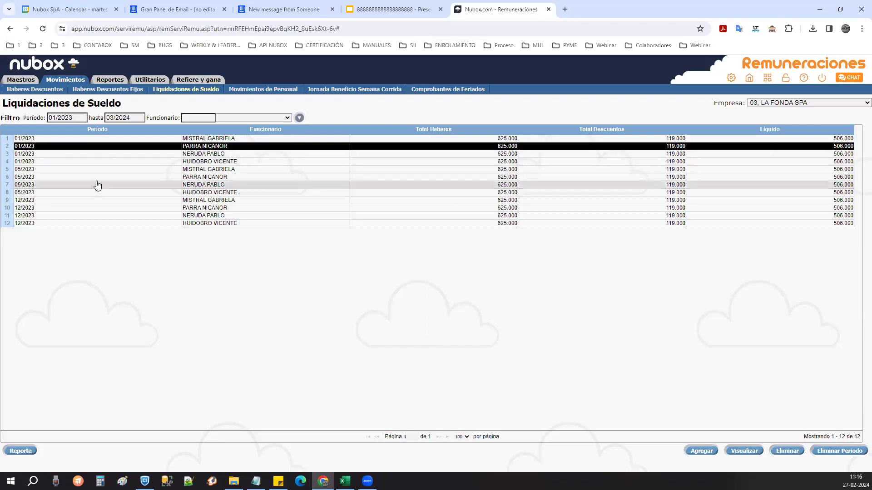
left_click(99, 200)
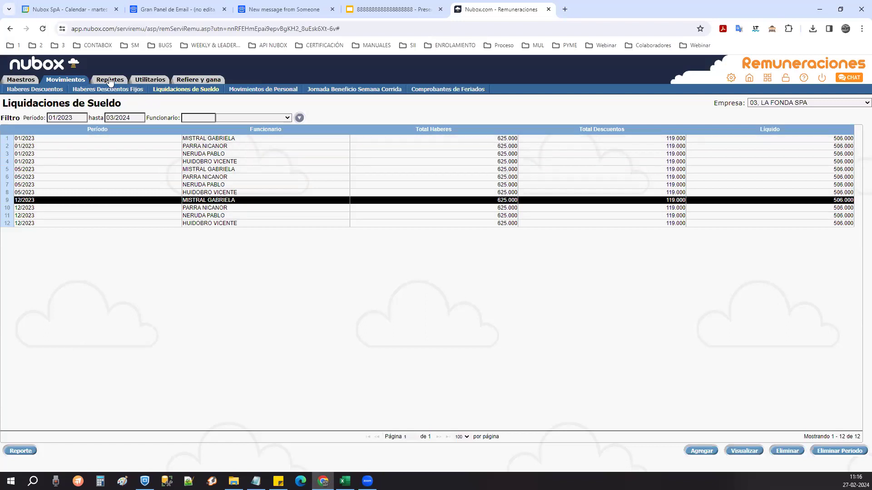
mouse_move(110, 80)
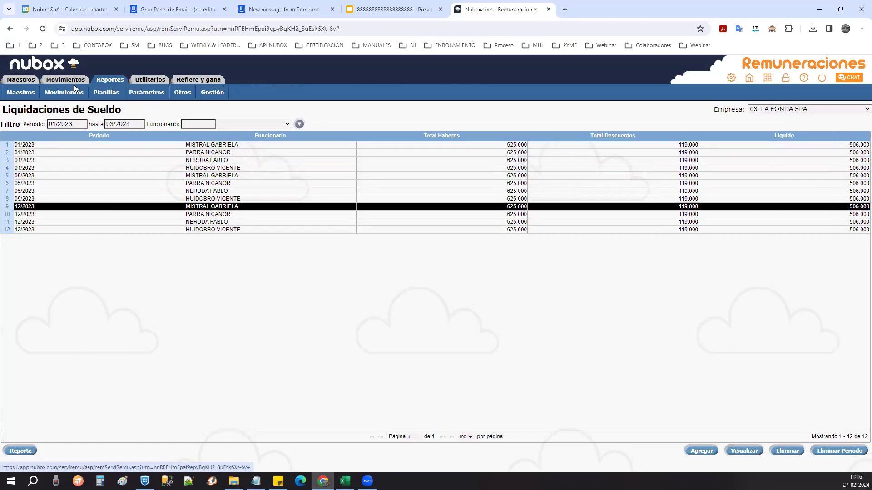
- Generate the 2023 Certificado de Sueldo for the chosen employee
left_click(183, 93)
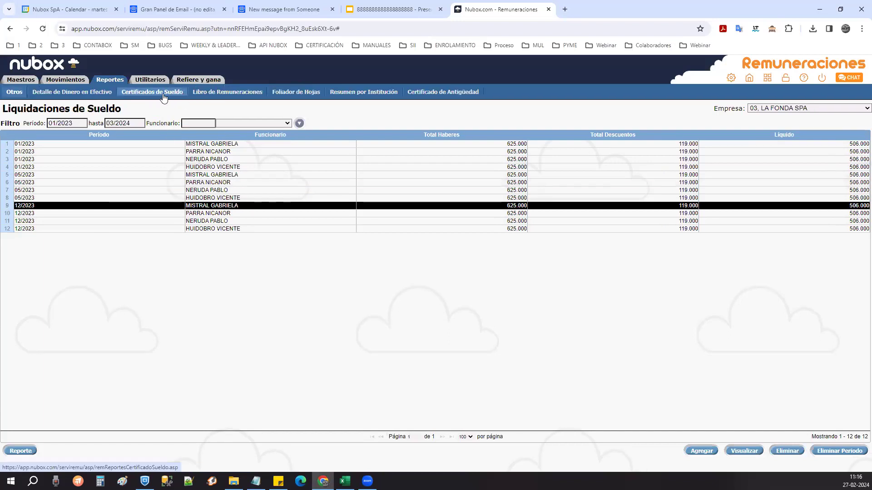
left_click(165, 92)
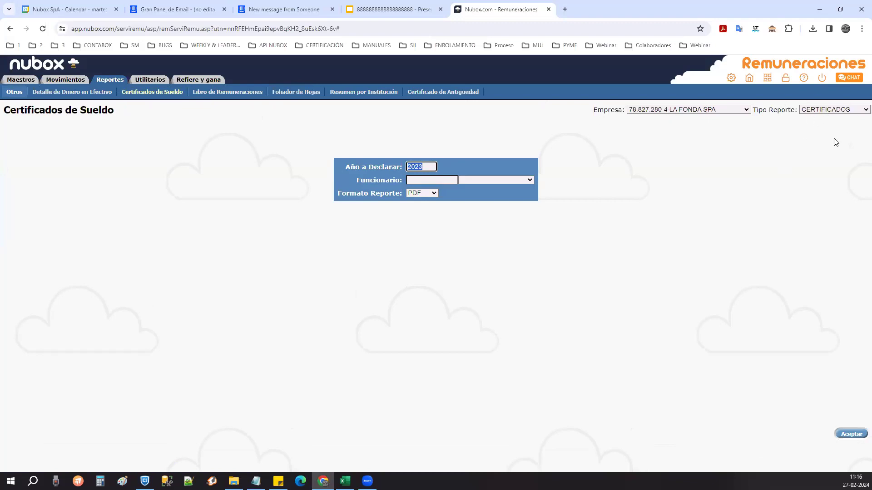
left_click(528, 181)
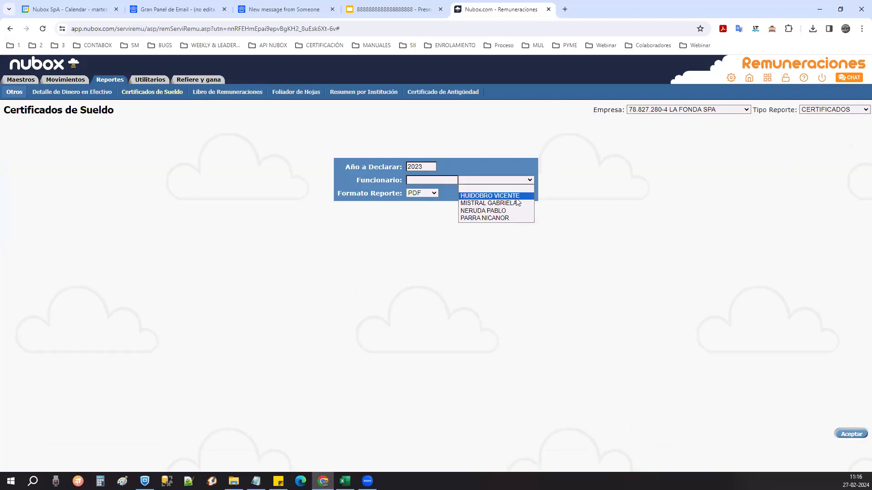
left_click(515, 202)
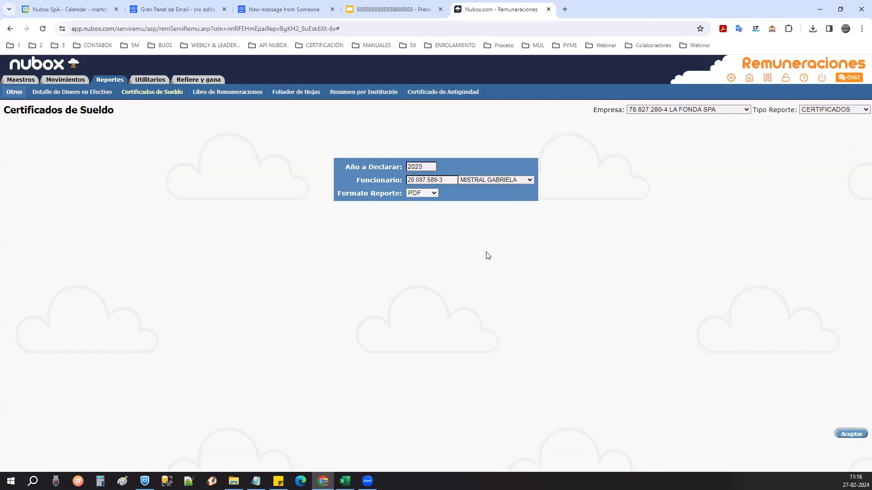
left_click(853, 435)
left_click(854, 435)
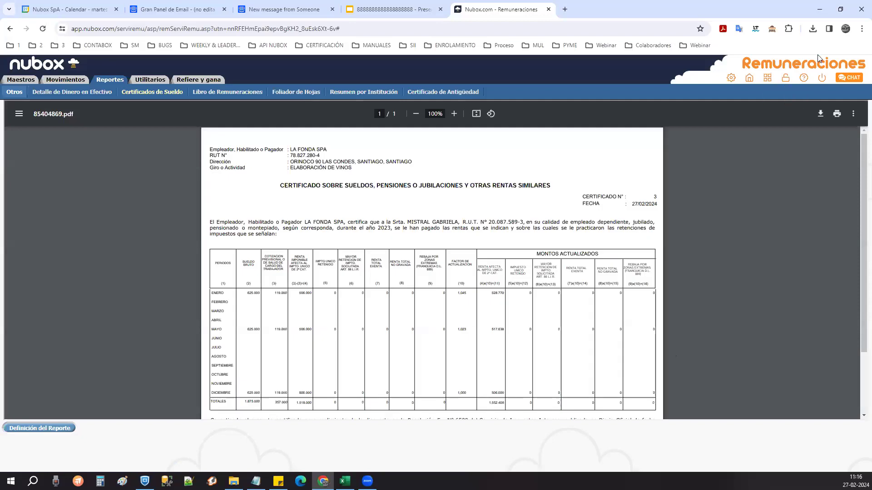
left_click(812, 29)
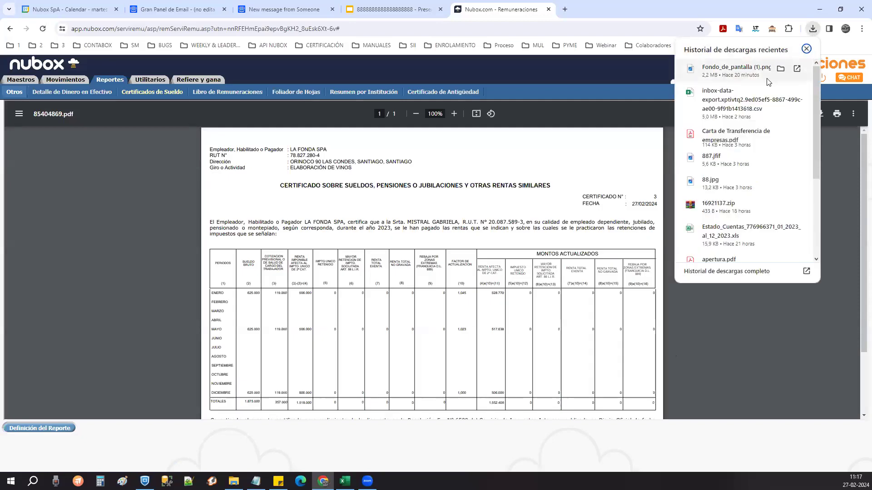
left_click(587, 243)
left_click(821, 114)
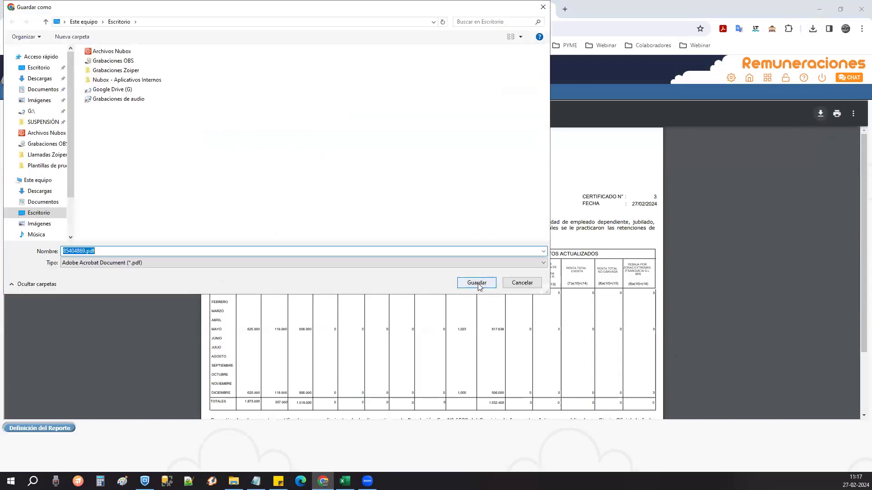
left_click(477, 283)
left_click(812, 30)
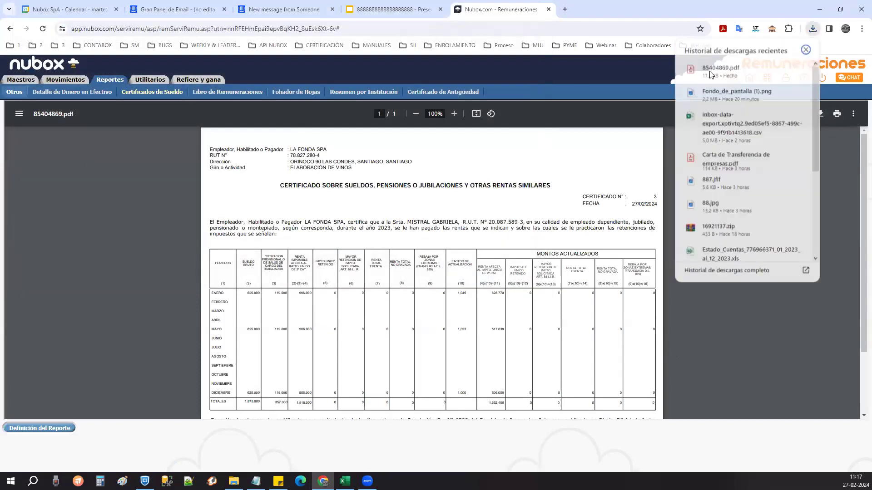
left_click(729, 67)
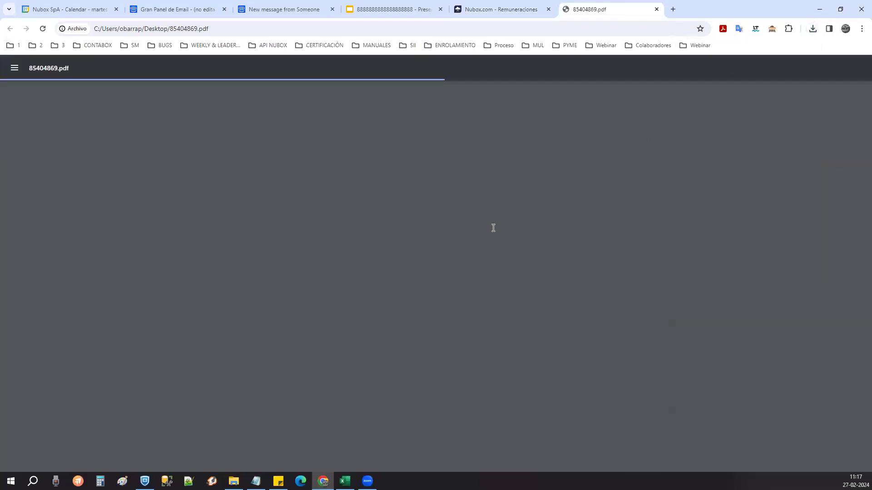
scroll(471, 229, "up", 5)
scroll(470, 229, "down", 3)
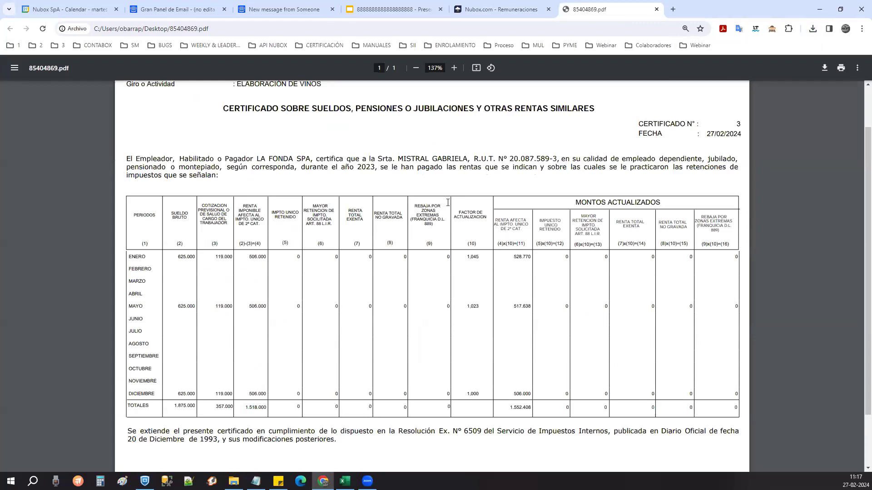
scroll(345, 225, "down", 2)
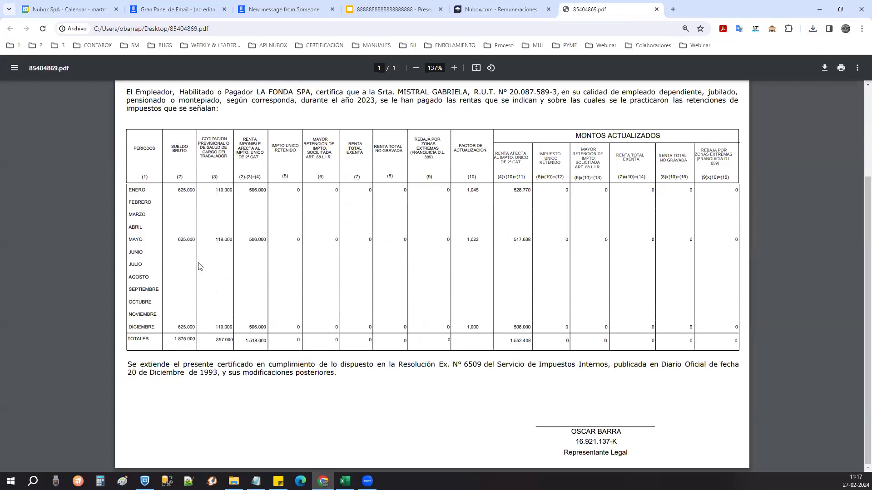
scroll(858, 286, "up", 2)
scroll(824, 279, "up", 2)
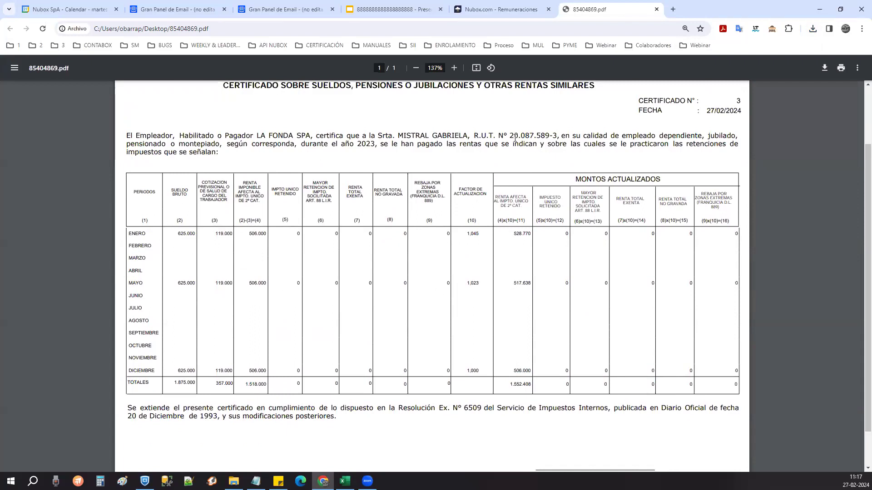
left_click_drag(509, 134, 558, 136)
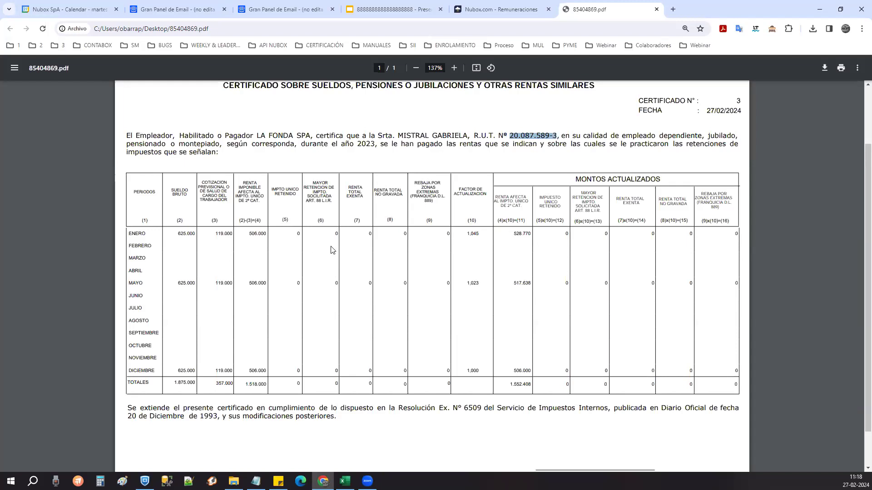
left_click(460, 189)
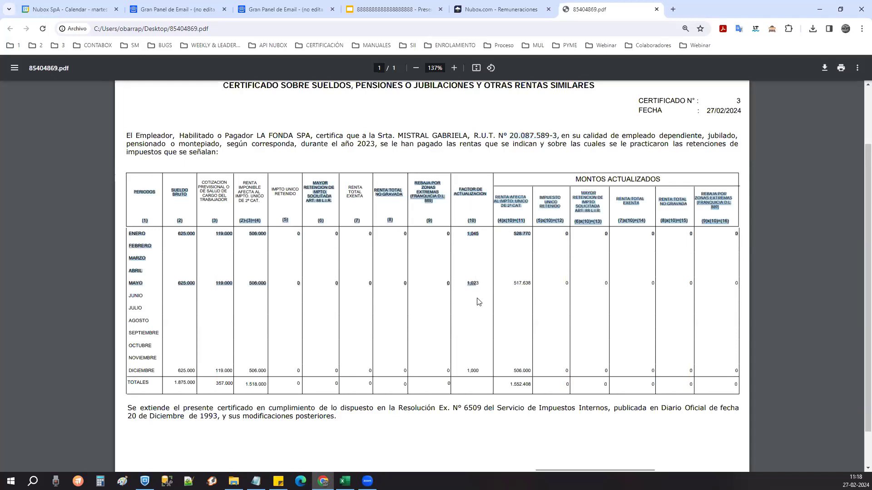
left_click_drag(469, 339, 469, 197)
left_click(466, 193)
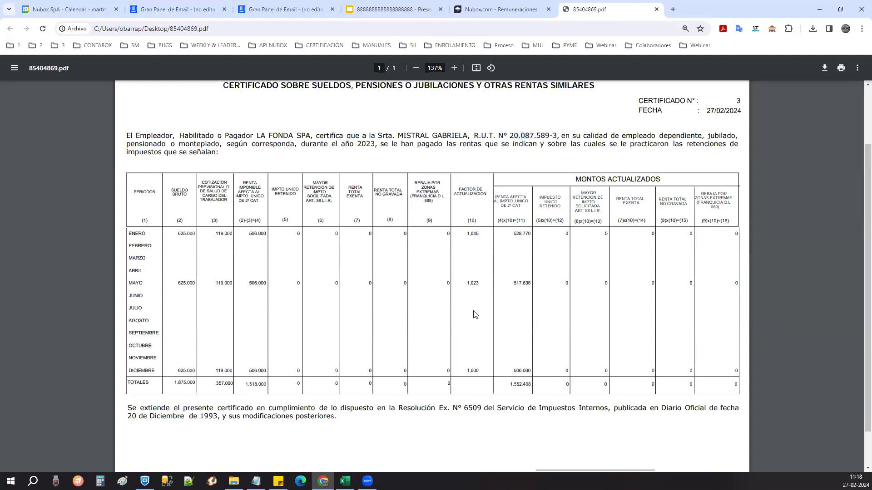
scroll(476, 313, "up", 3)
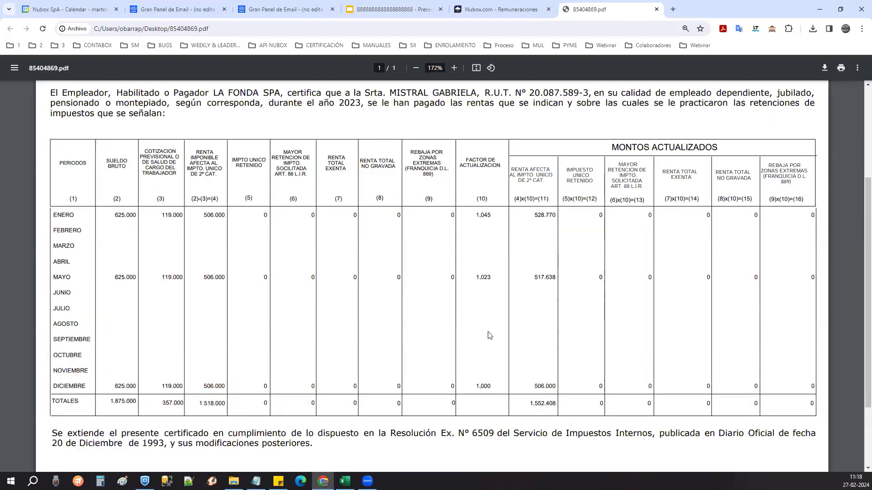
left_click(672, 10)
- Look up 'corrección monetaria' and open SII's 2023 monthly correction percentages
type("corrección monetaria")
key("Return")
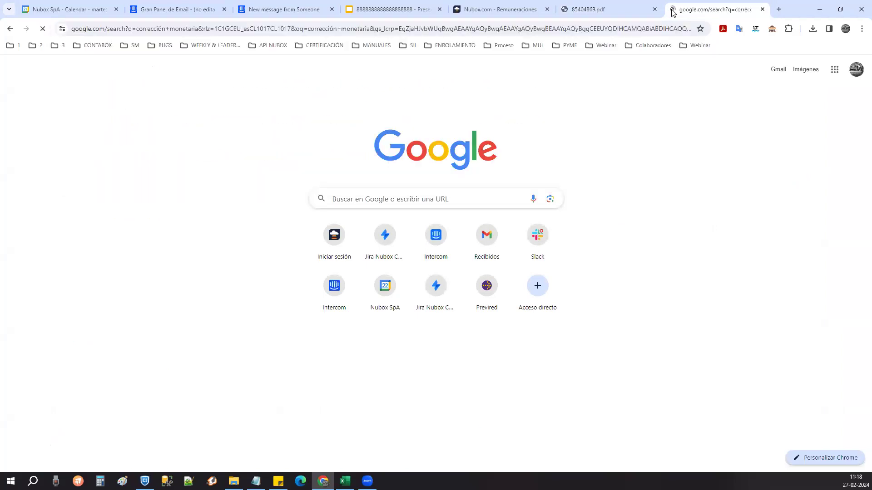
left_click(207, 174)
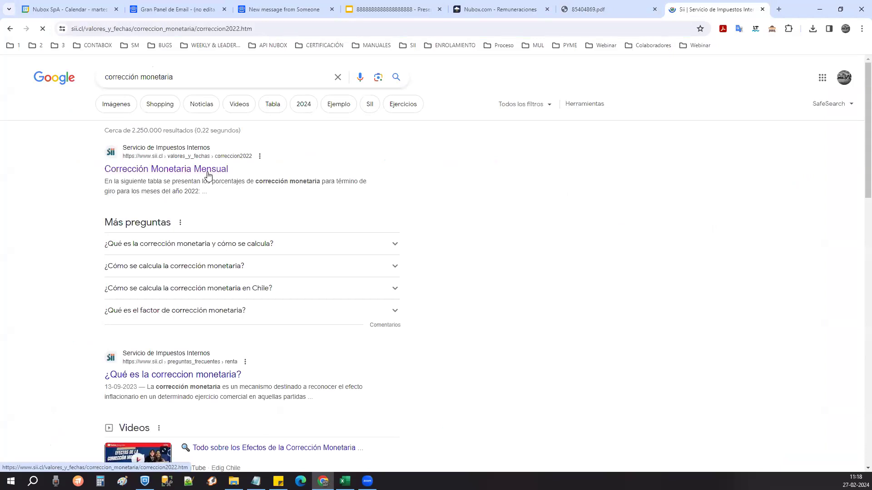
left_click(370, 162)
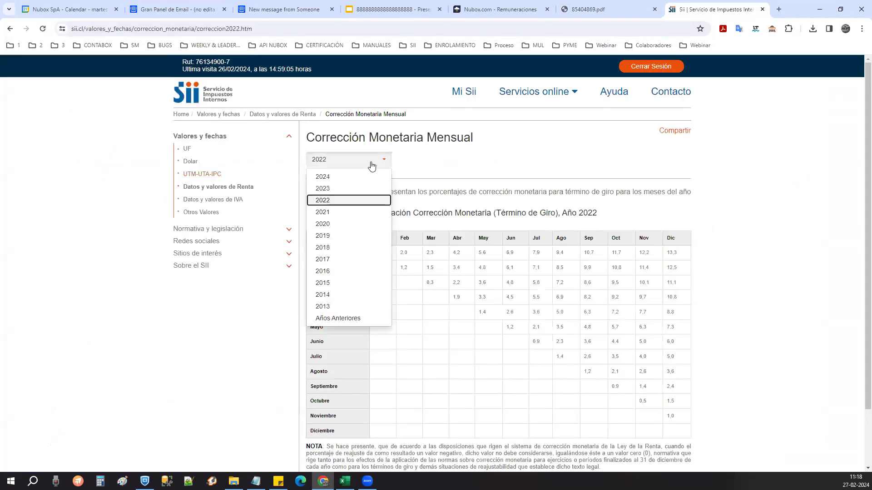
left_click(359, 188)
- Enlarge the SII table, then select the certificate's ENERO update factor 1,045
scroll(705, 231, "down", 2)
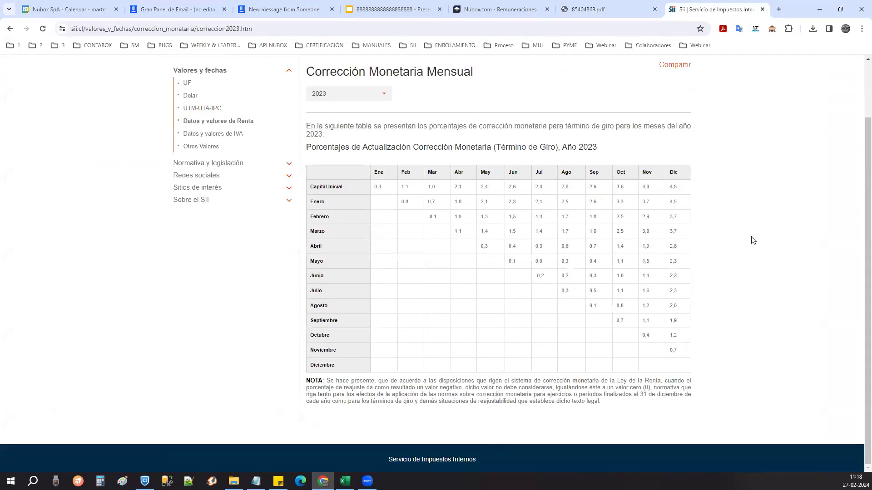
key("ctrl+plus")
key("ctrl+plus")
scroll(860, 228, "down", 1)
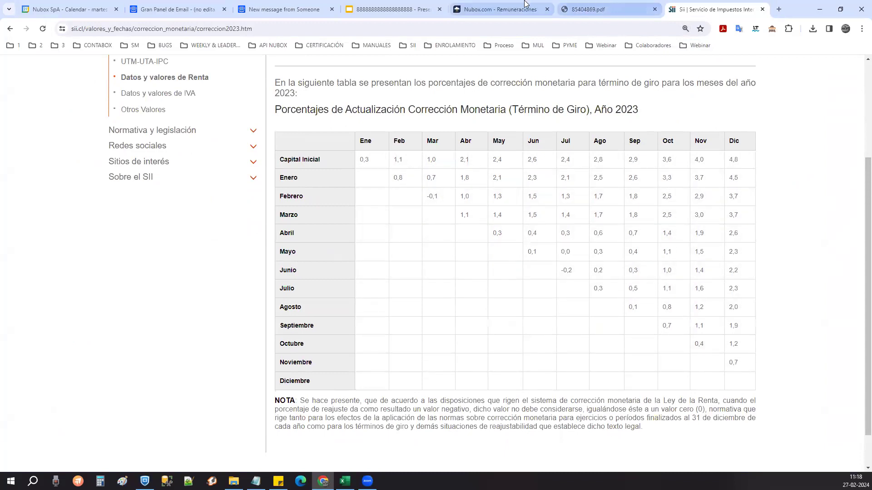
left_click(588, 9)
double_click(493, 214)
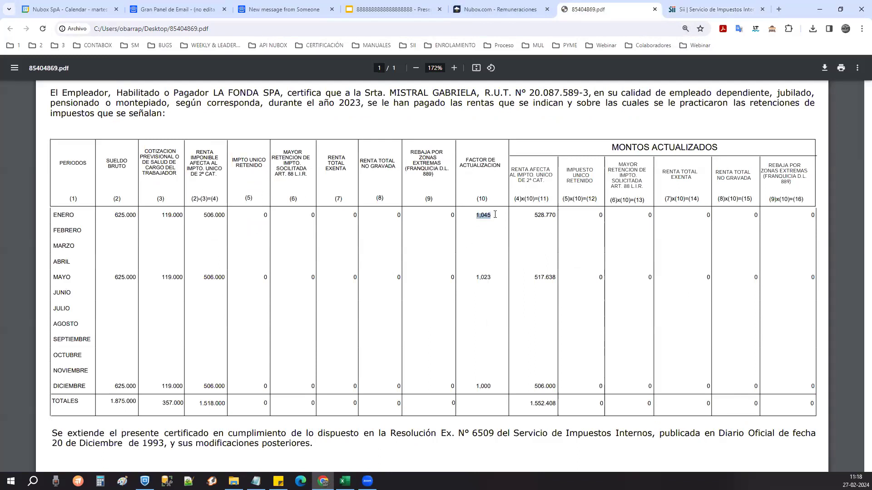
- Compare the certificate's factors 1,045 and 1,023 with the SII table before returning to Nubox
left_click(709, 6)
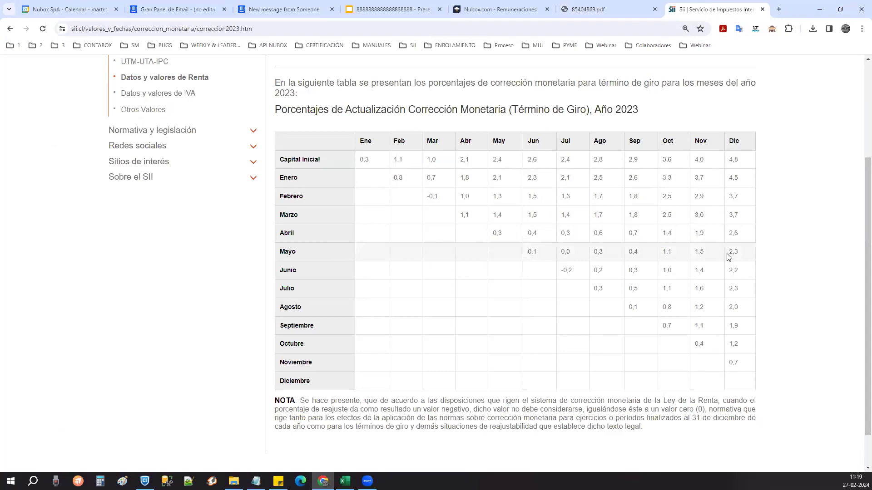
left_click(616, 4)
left_click_drag(475, 277, 484, 278)
left_click(490, 386)
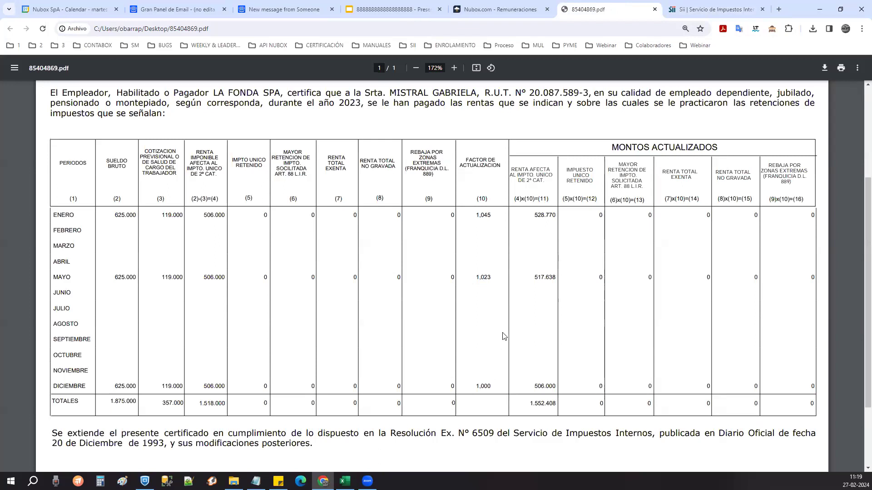
scroll(503, 337, "down", 2)
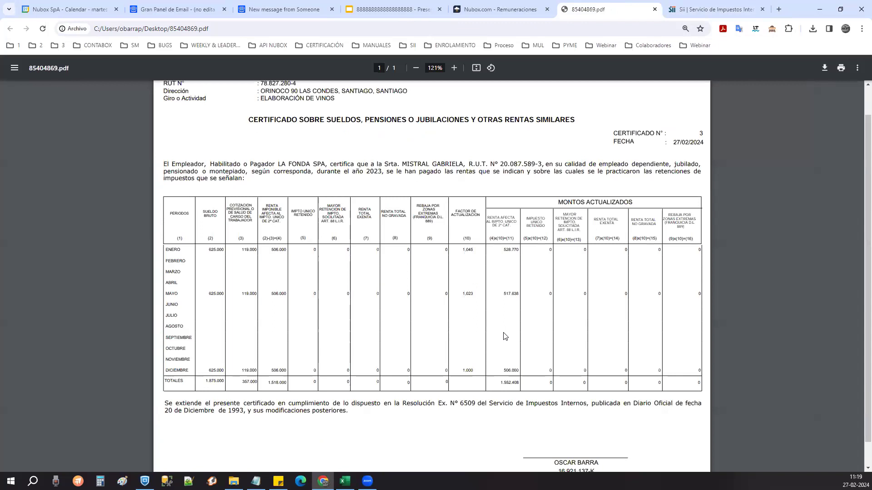
scroll(496, 335, "up", 1)
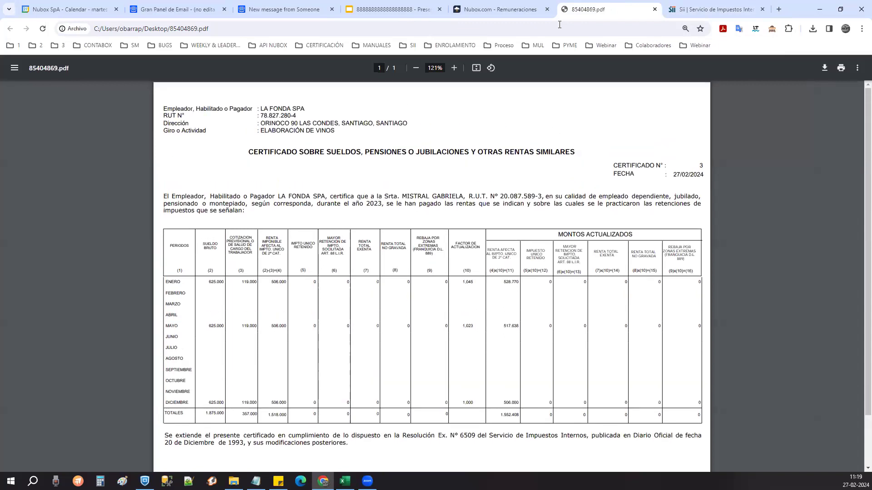
left_click(500, 7)
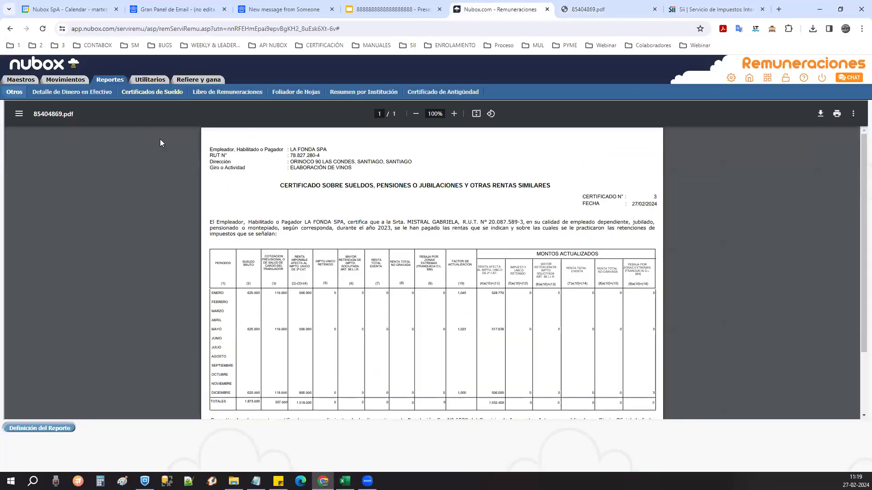
- Generate the FORMULARIO 1887 PDF for 2023 with 2028 as the 40-hour adoption year
left_click(135, 96)
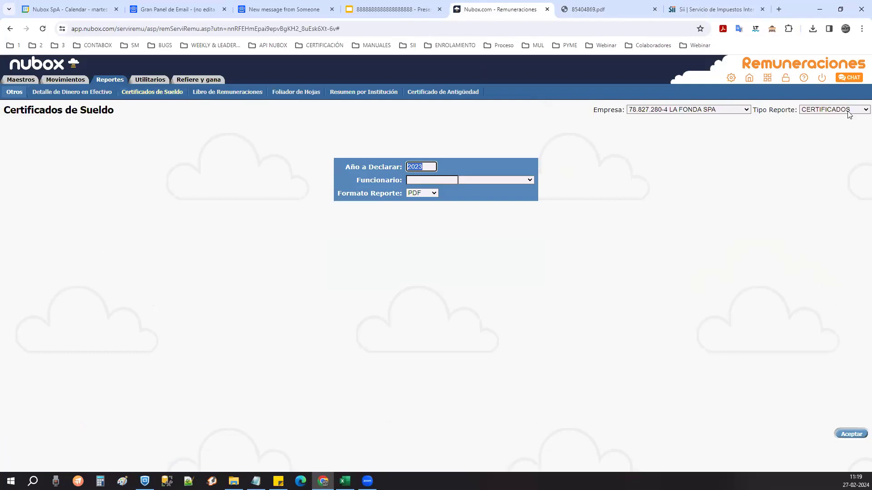
left_click(831, 110)
left_click(835, 127)
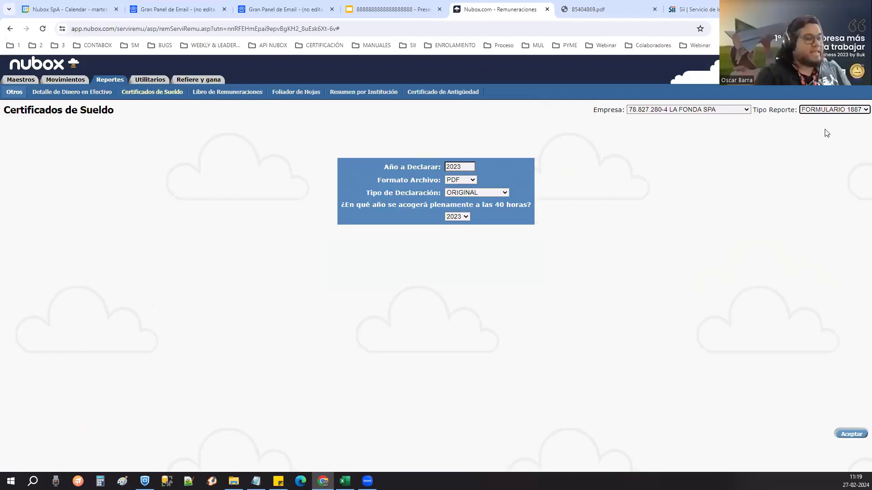
left_click(721, 217)
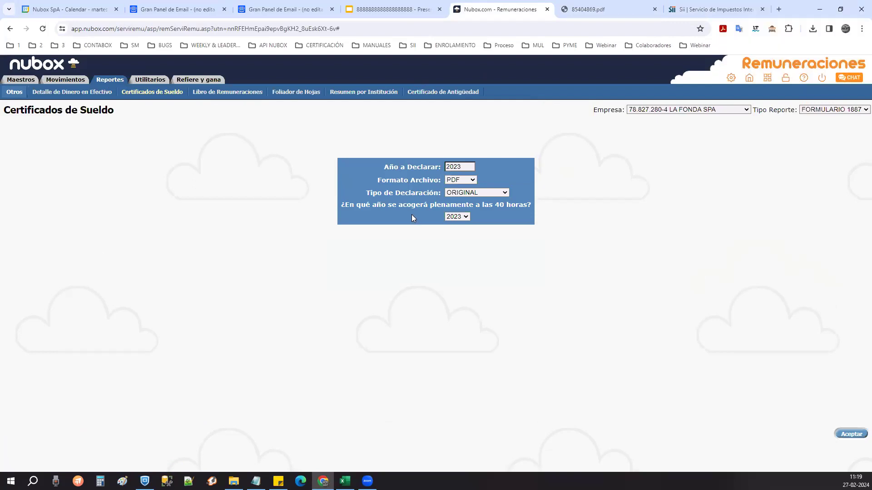
left_click_drag(350, 207, 530, 202)
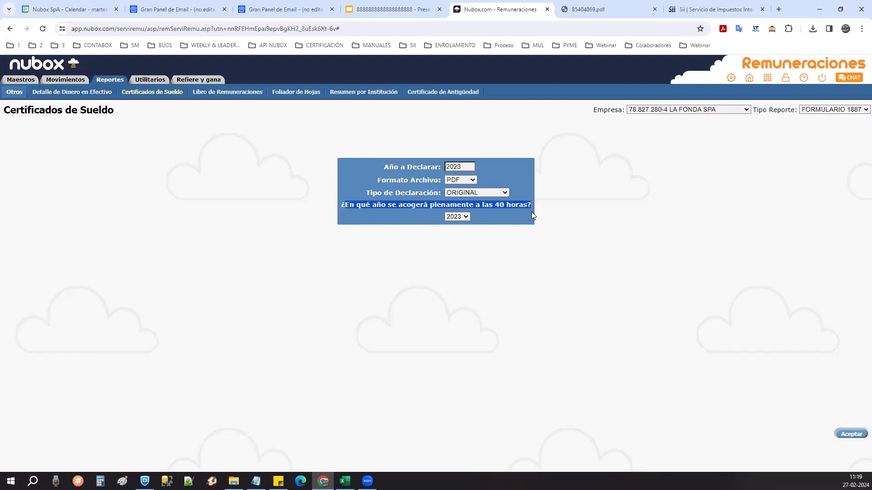
left_click(465, 217)
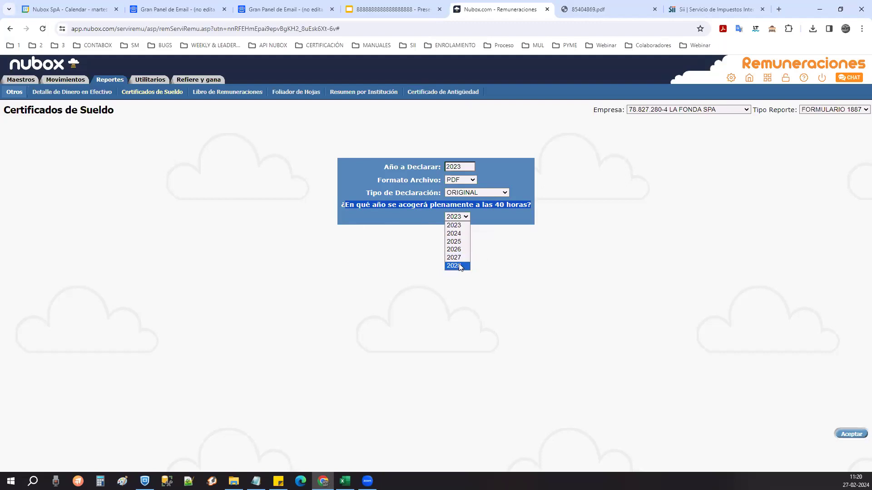
left_click(454, 266)
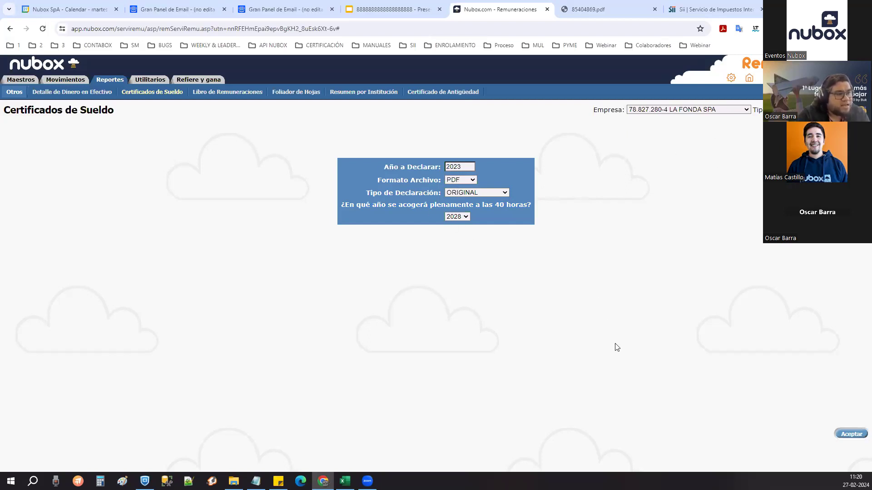
left_click(840, 433)
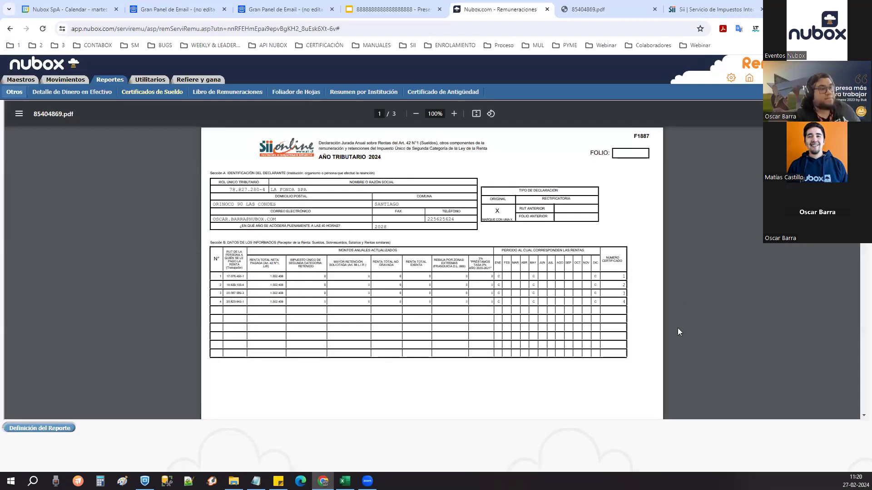
- Review the declaration PDF, highlighting the 2028 value and the 40-hour question
scroll(669, 286, "down", 7)
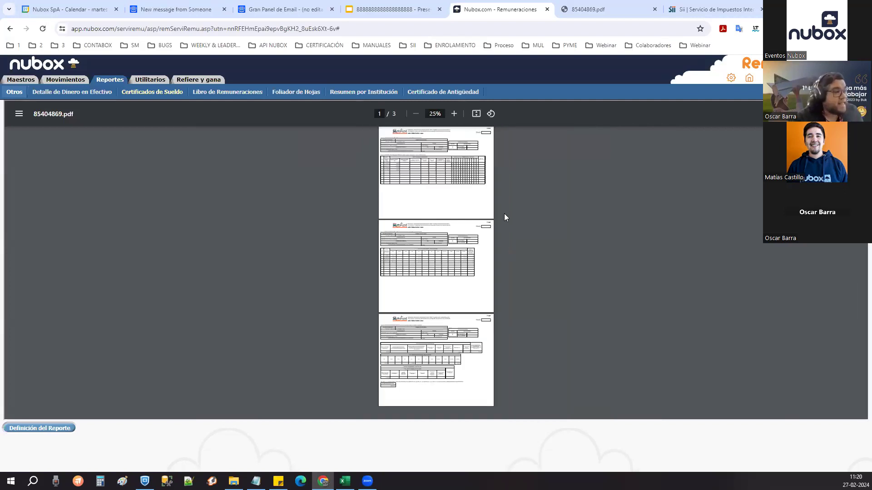
scroll(504, 247, "up", 8)
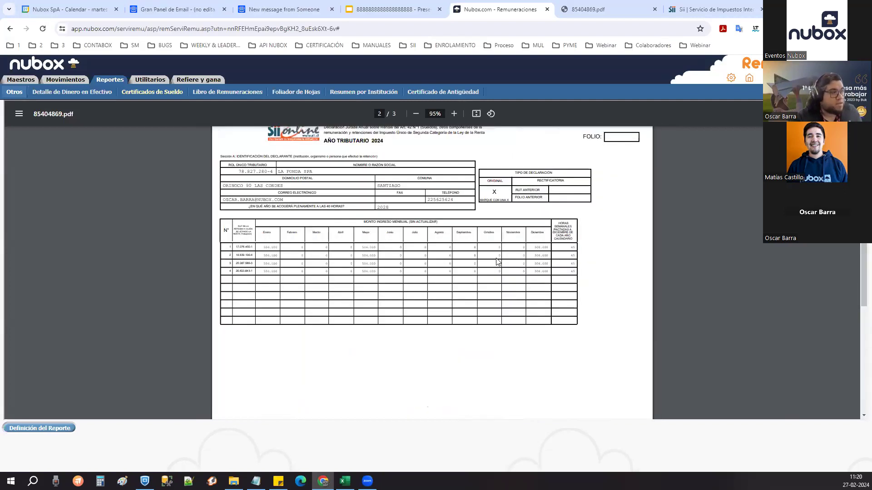
scroll(499, 261, "up", 10)
scroll(498, 260, "up", 2)
scroll(493, 253, "down", 3)
scroll(496, 255, "up", 4)
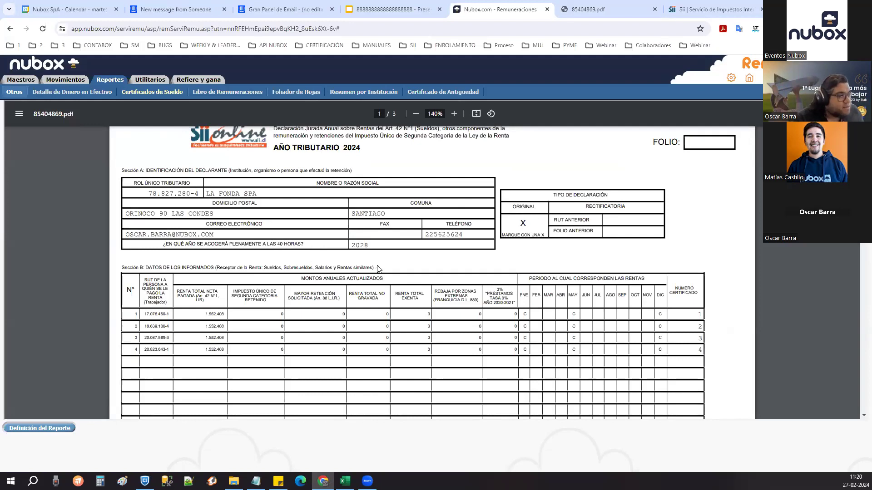
scroll(379, 268, "up", 7, "ctrl")
left_click_drag(240, 230, 225, 232)
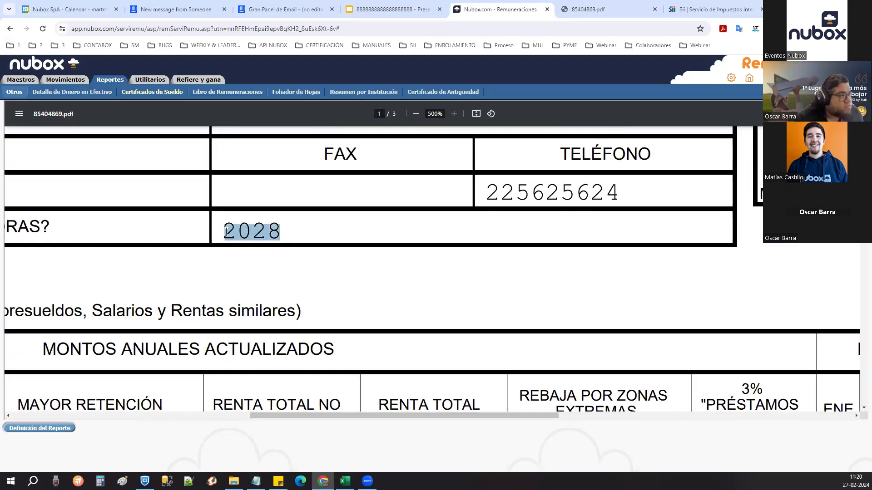
scroll(225, 231, "down", 4, "ctrl")
scroll(123, 233, "down", 3, "ctrl")
left_click_drag(287, 232, 222, 231)
left_click_drag(134, 231, 129, 231)
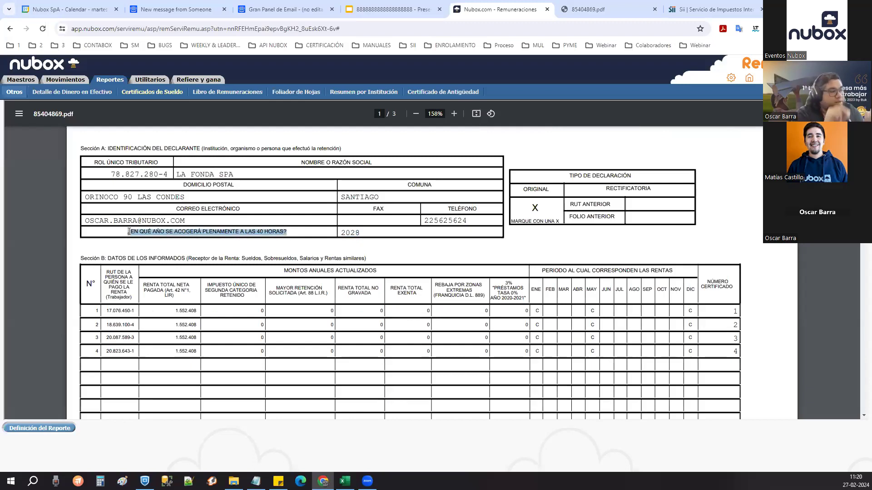
left_click(389, 246)
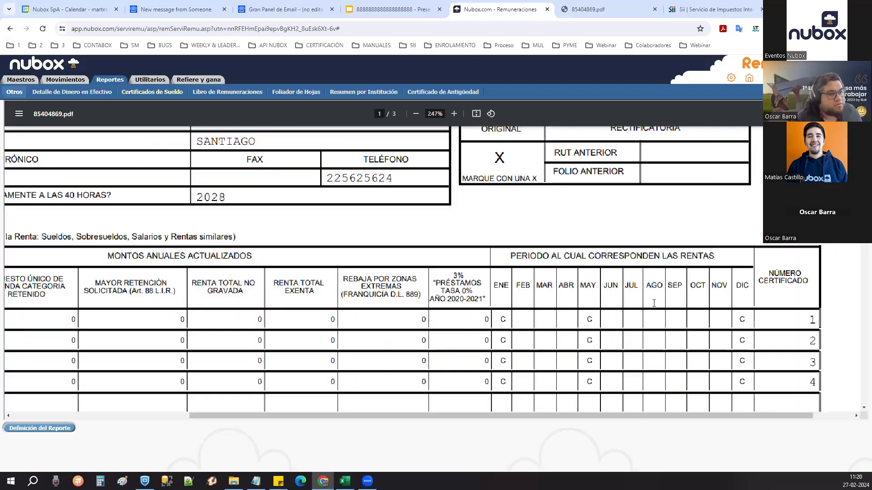
- Check the workers' 45 weekly agreed hours, then duplicate the Nubox Remuneraciones tab
scroll(645, 300, "up", 3, "ctrl")
scroll(618, 373, "down", 3, "ctrl")
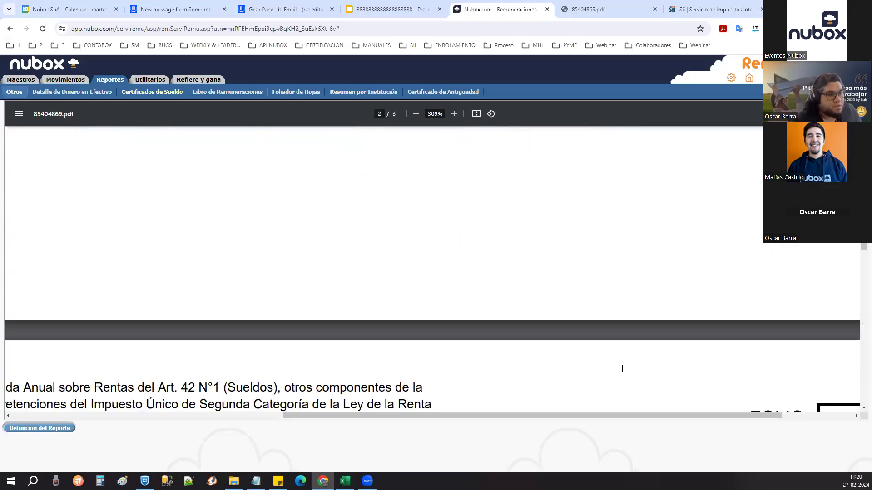
scroll(620, 367, "down", 6)
scroll(620, 367, "up", 5)
scroll(681, 353, "up", 2, "ctrl")
scroll(681, 353, "up", 1, "ctrl")
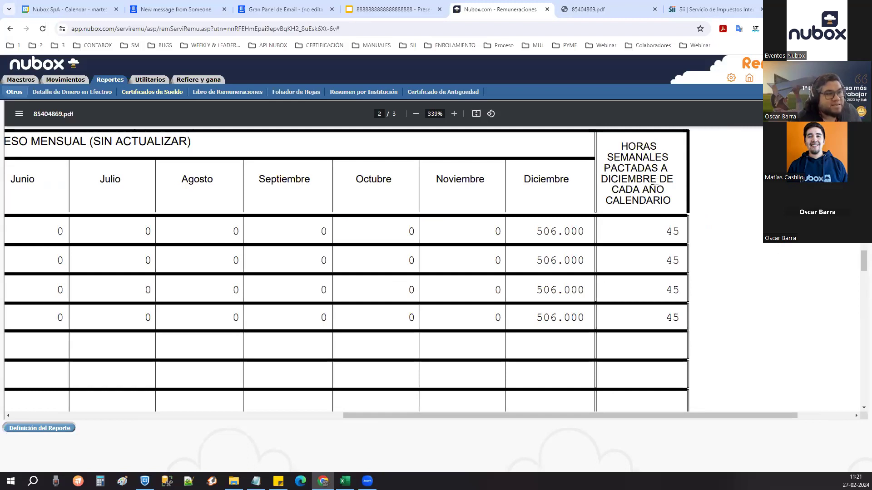
double_click(669, 230)
double_click(671, 260)
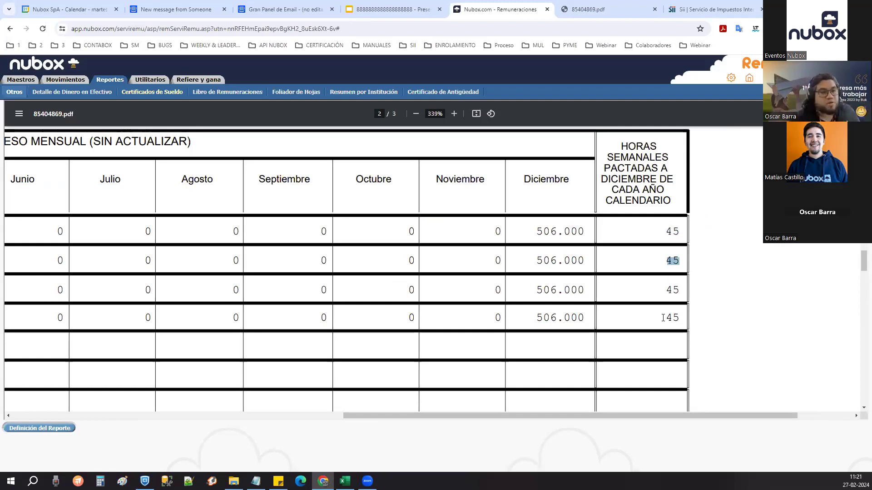
scroll(699, 308, "down", 3)
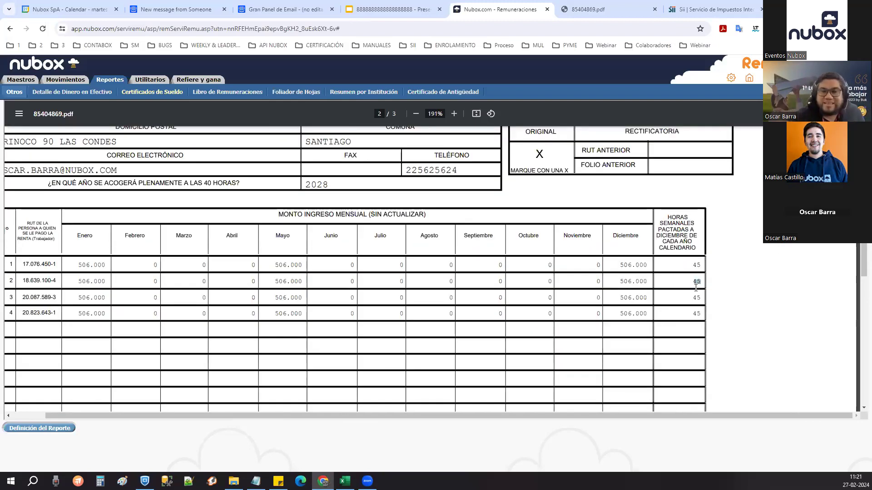
scroll(694, 304, "down", 2)
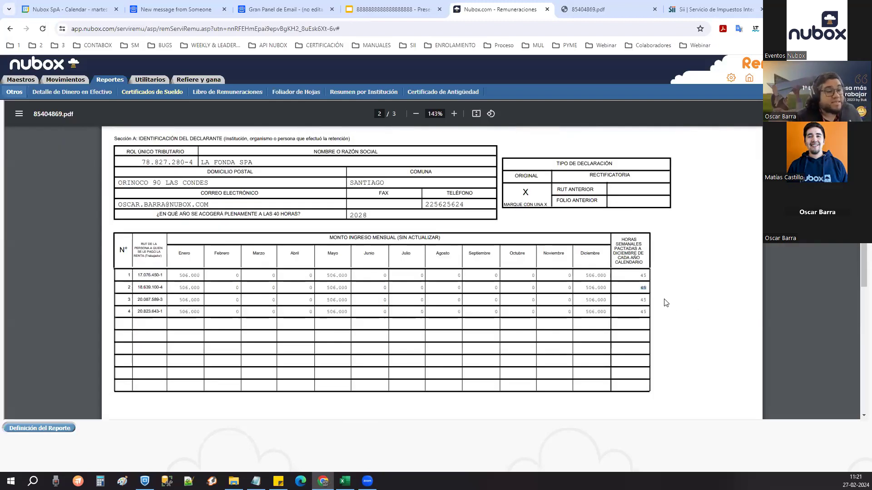
right_click(514, 10)
left_click(542, 90)
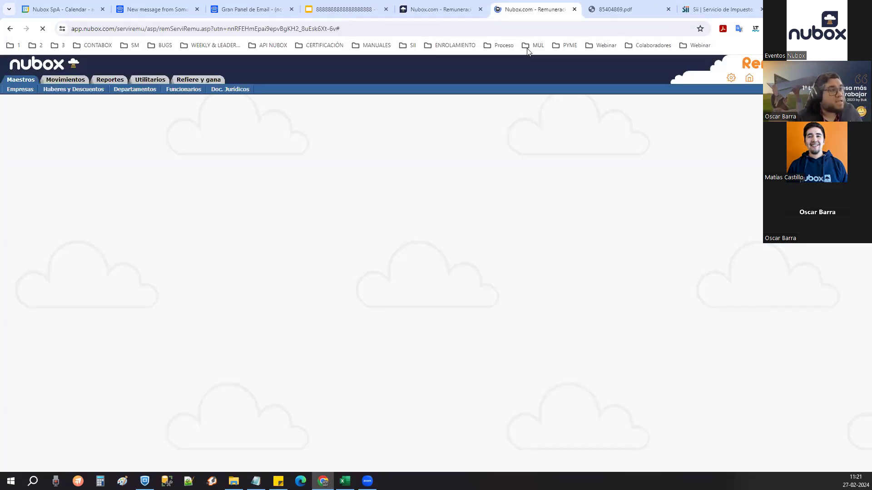
- Open the employees master list in the duplicated tab, glancing over the PDF, SII and certificate tabs
left_click(436, 9)
left_click(549, 14)
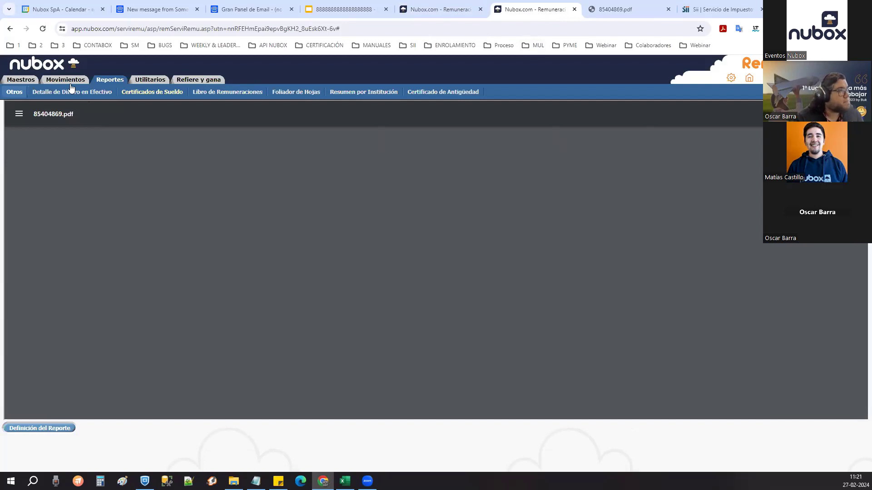
mouse_move(20, 81)
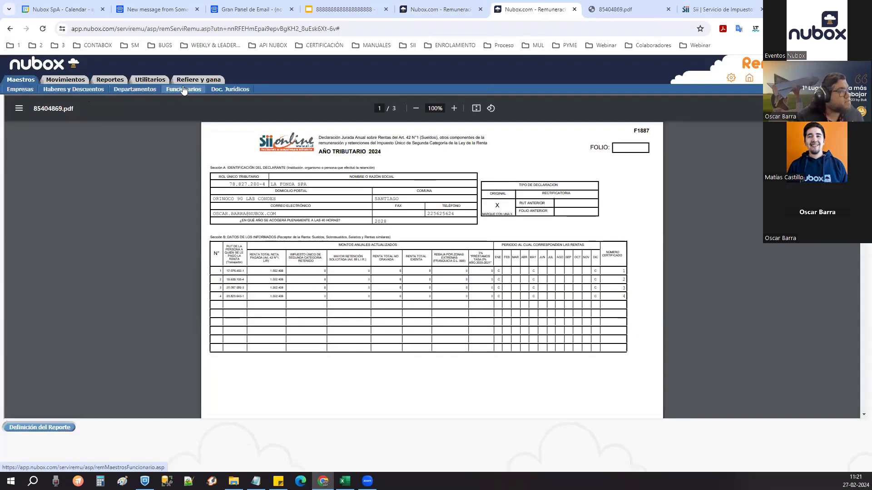
left_click(184, 90)
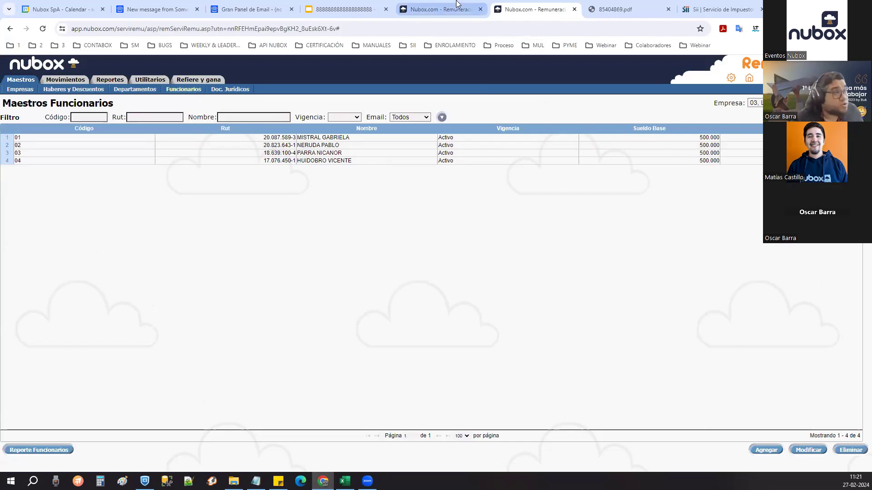
left_click(440, 9)
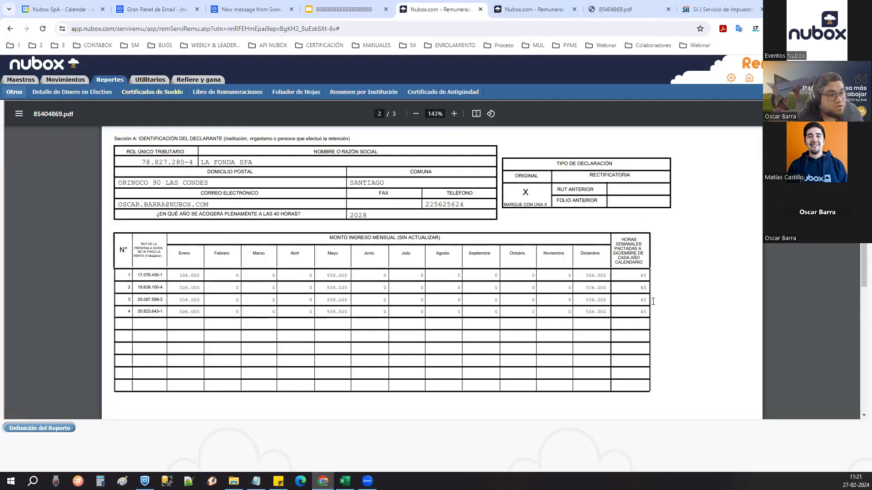
left_click(719, 9)
left_click(627, 10)
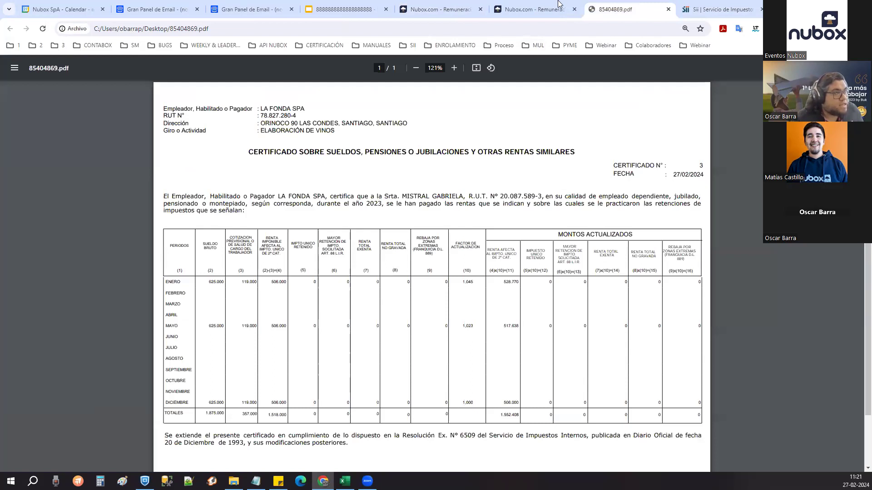
left_click(558, 6)
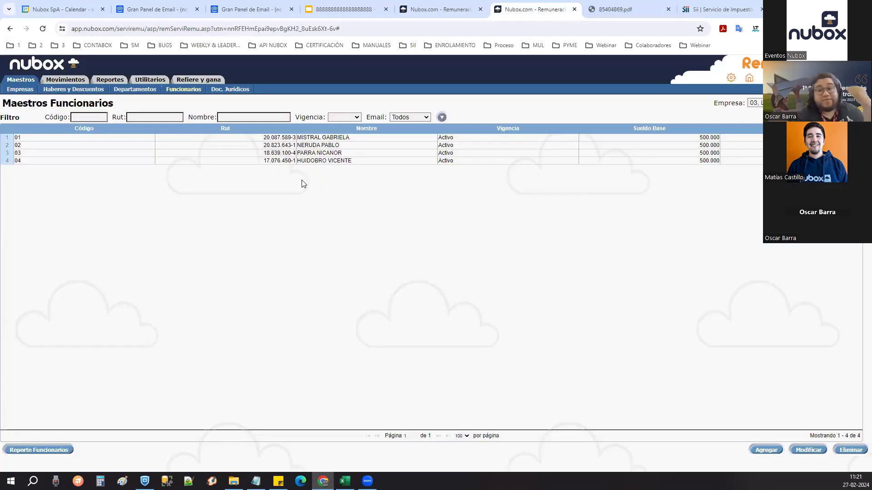
- Open employee 01's record and review its weekly hours and Cargo excepcional Ley 21.561 fields
double_click(430, 137)
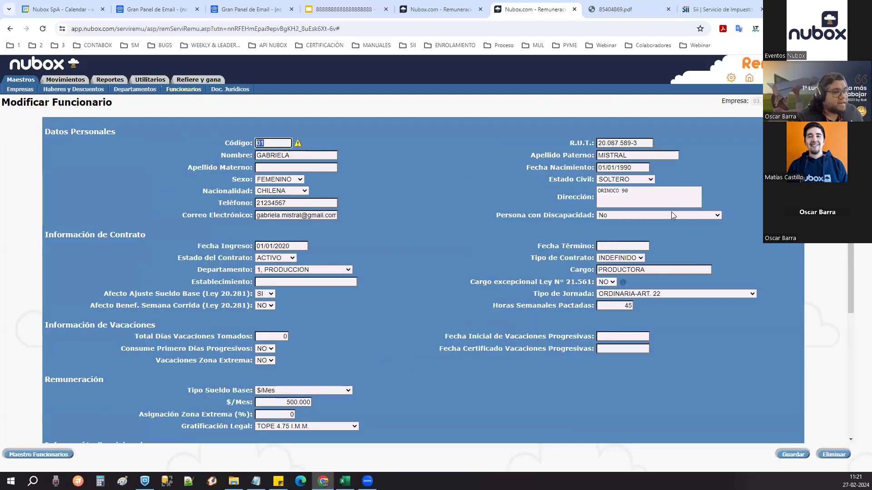
left_click(666, 323)
scroll(677, 326, "up", 2)
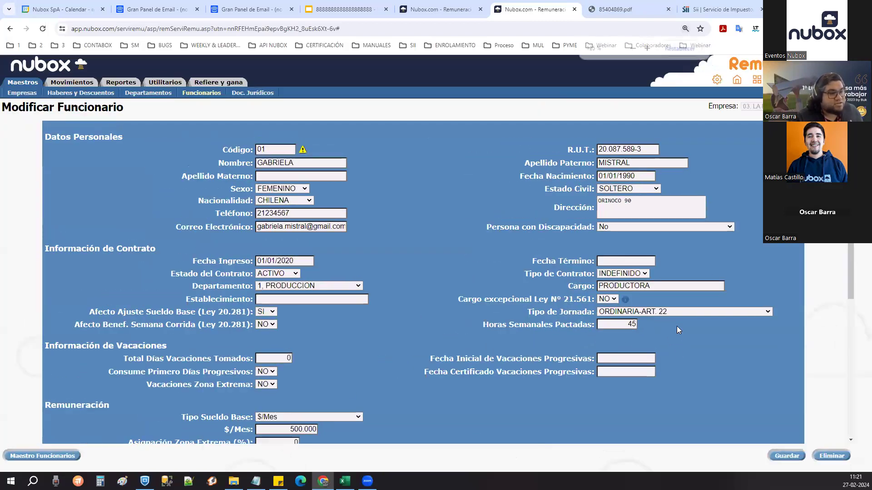
left_click_drag(468, 361, 590, 356)
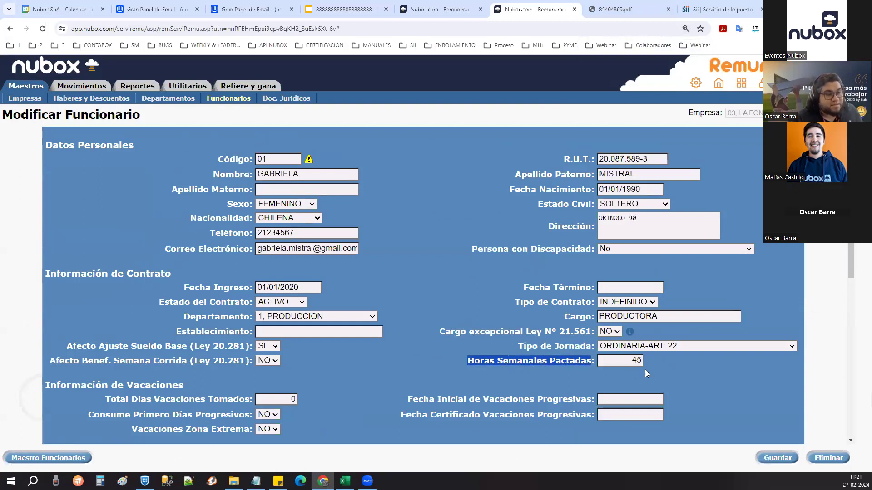
left_click(664, 381)
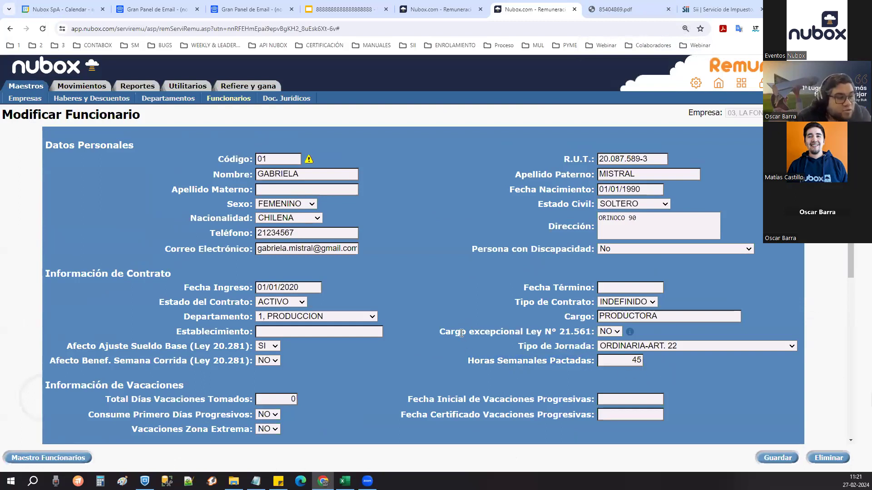
left_click_drag(441, 331, 570, 332)
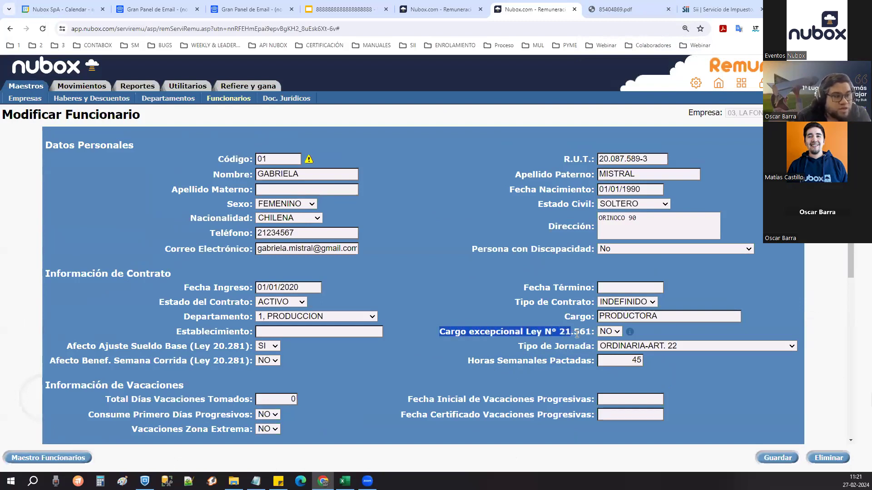
left_click(584, 334)
- Set Cargo excepcional Ley 21.561 to SI, compare with the declaration PDF, then revert to NO
left_click(618, 334)
left_click(614, 343)
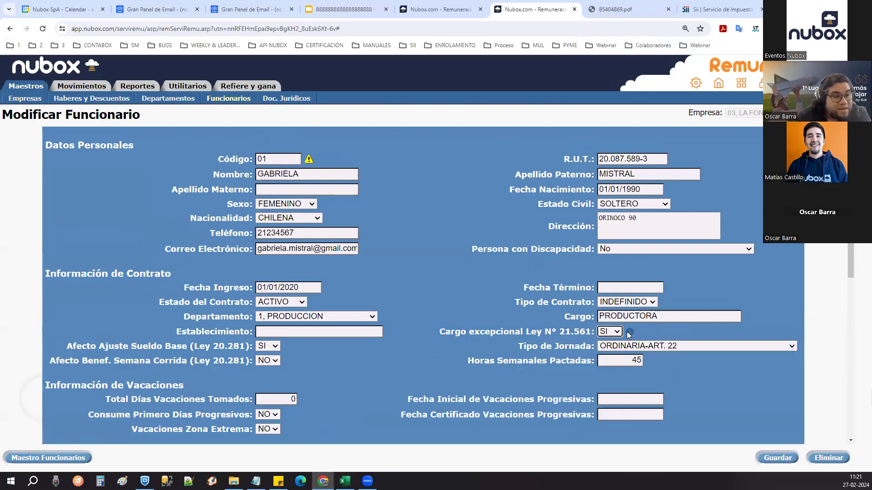
mouse_move(628, 332)
key("ctrl+shift+Tab")
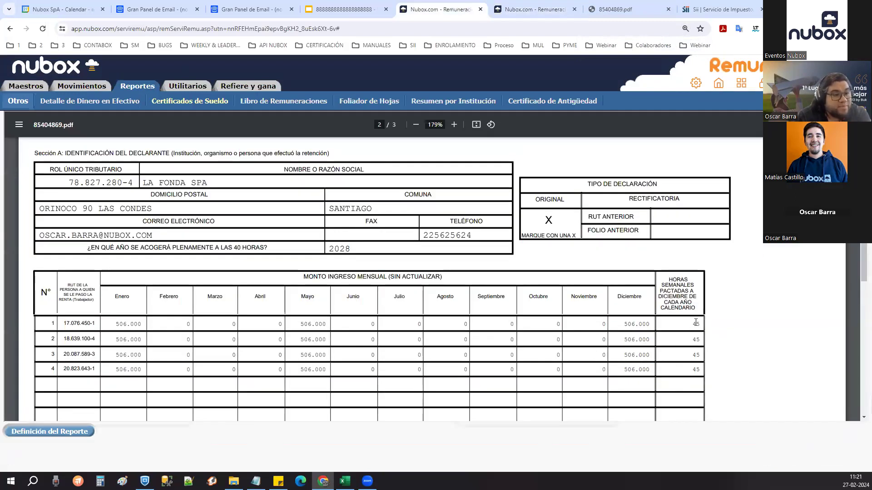
left_click(553, 7)
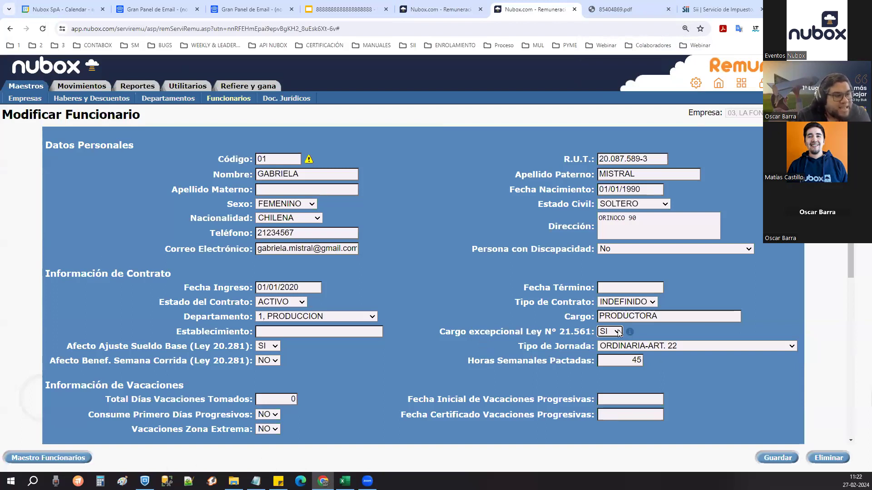
mouse_move(631, 332)
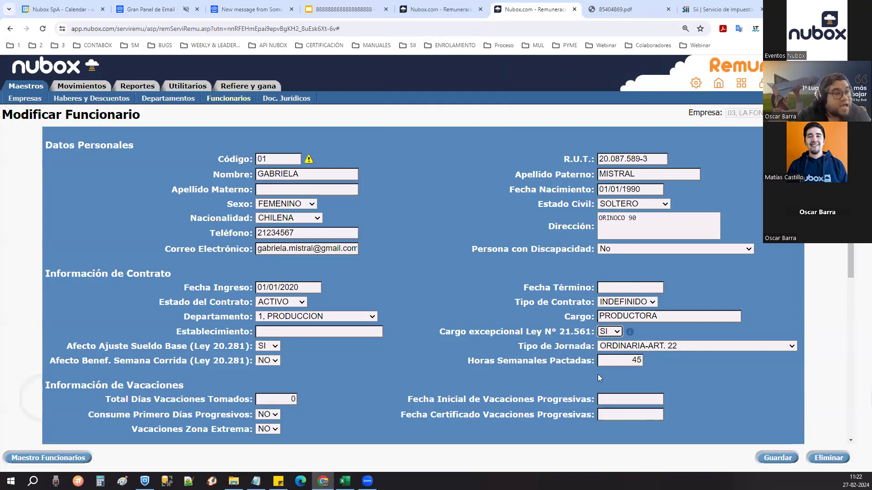
key("ctrl+shift+Tab")
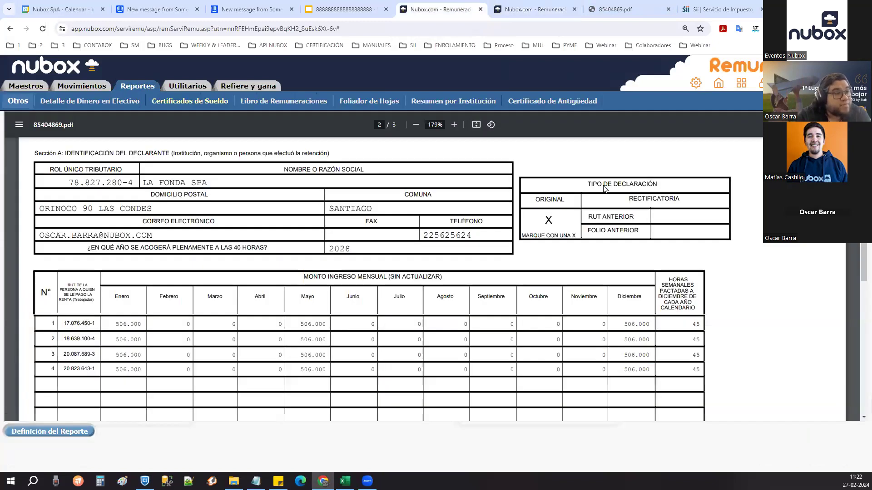
left_click(528, 11)
left_click(621, 332)
left_click(623, 336)
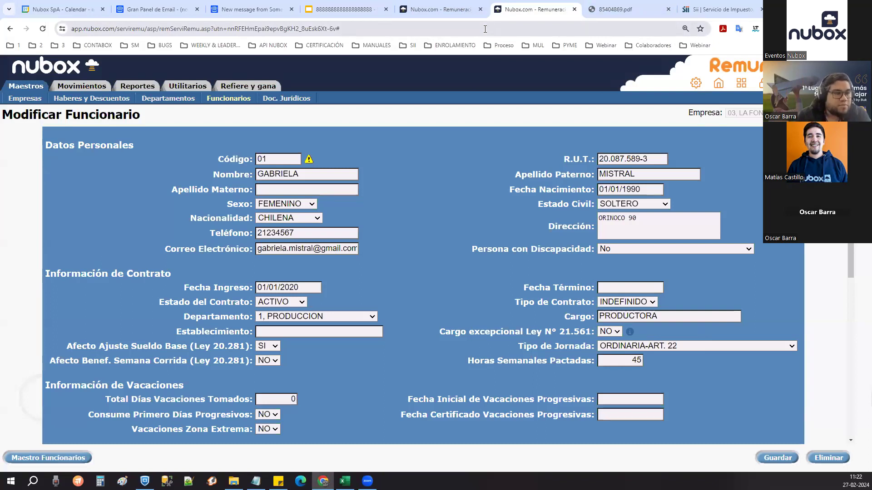
left_click(459, 5)
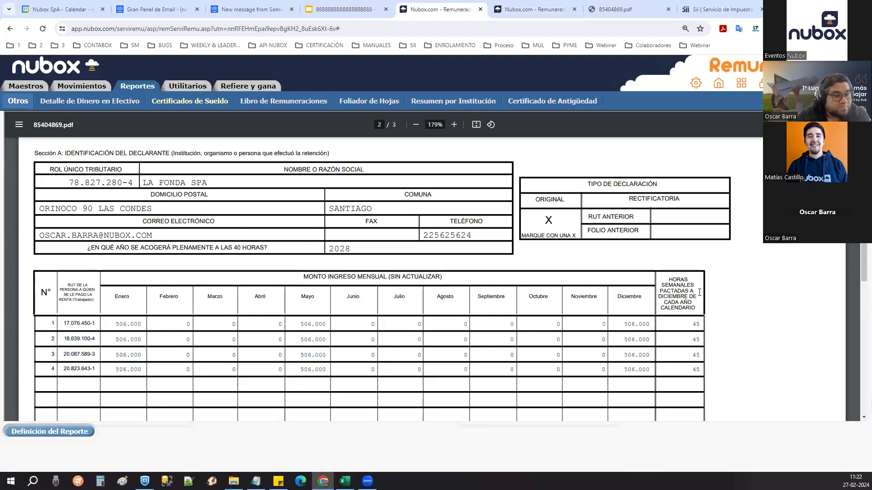
- In the PDF, highlight the first informed worker's row and the PERIODO AL CUAL CORRESPONDEN LAS RENTAS header
scroll(567, 323, "down", 2)
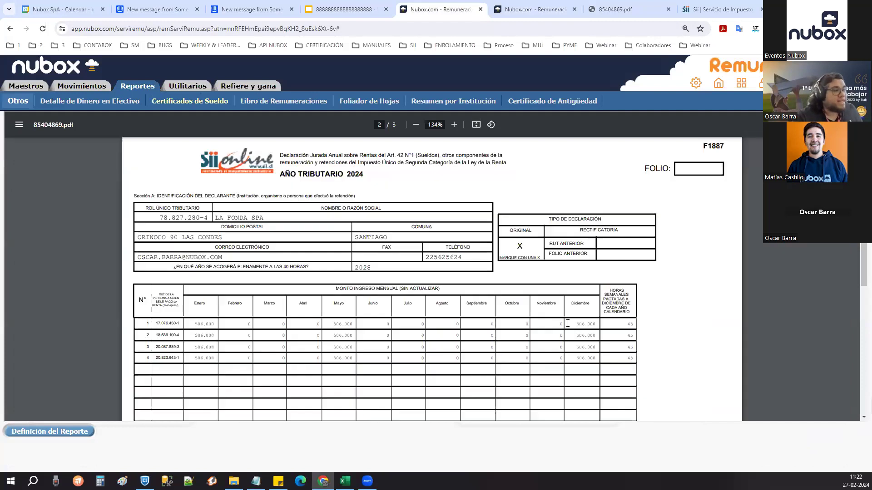
scroll(563, 329, "down", 3)
scroll(544, 317, "up", 15)
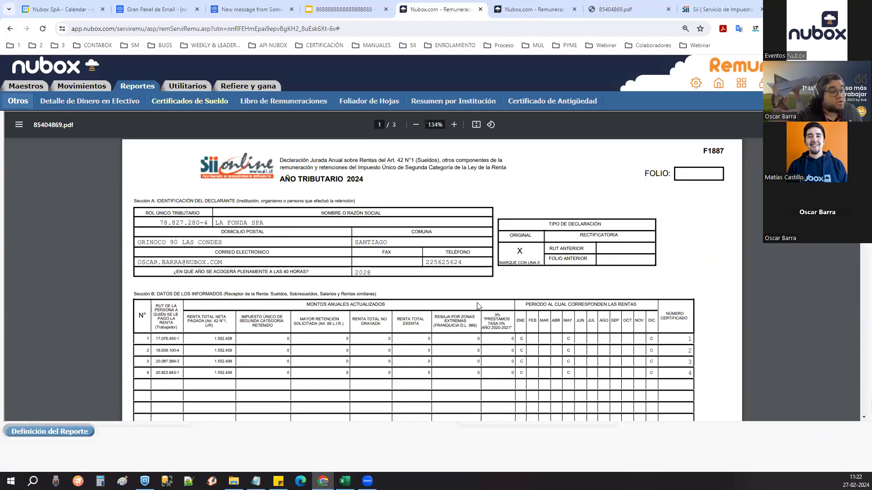
scroll(476, 306, "up", 2)
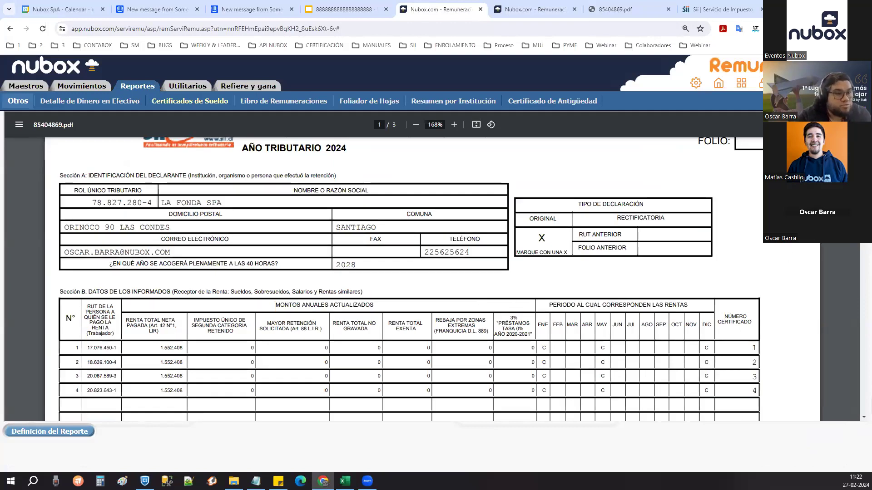
scroll(432, 279, "down", 3)
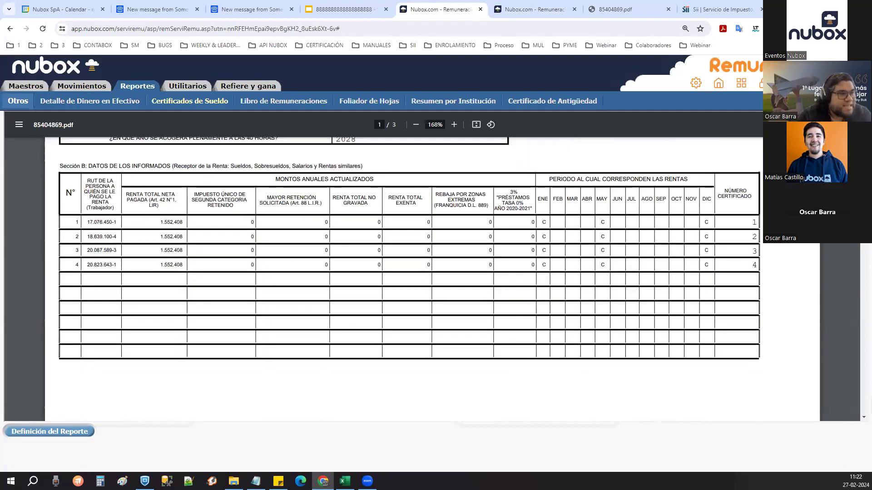
scroll(409, 249, "up", 1)
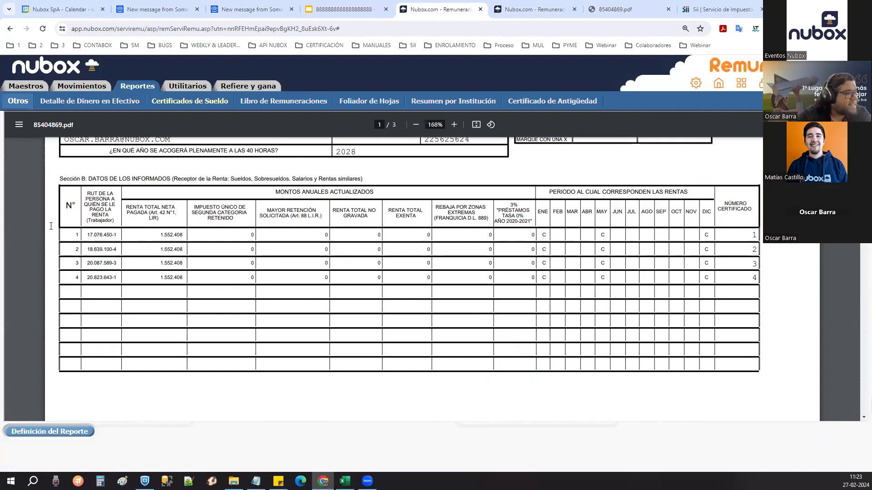
left_click_drag(78, 236, 522, 227)
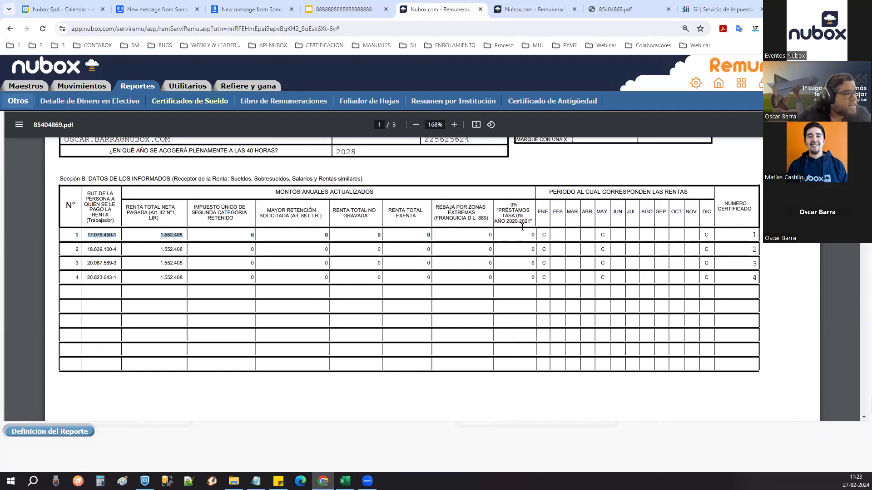
left_click(732, 222)
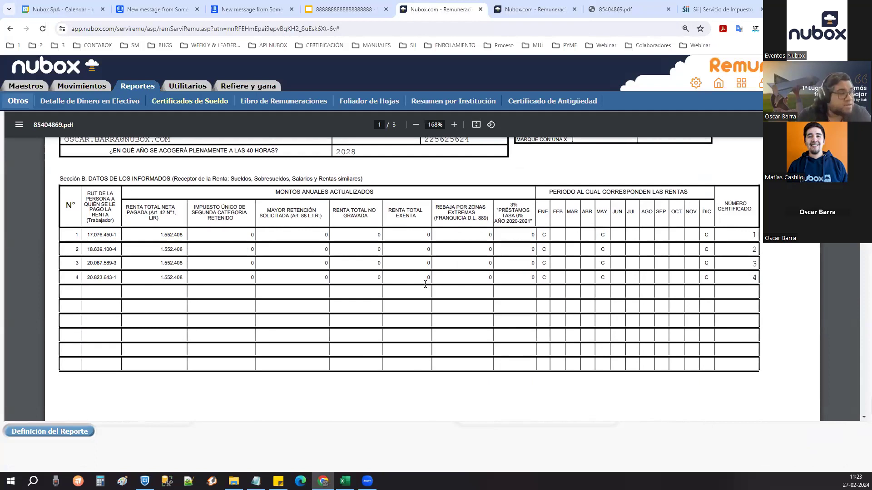
left_click_drag(549, 193, 684, 194)
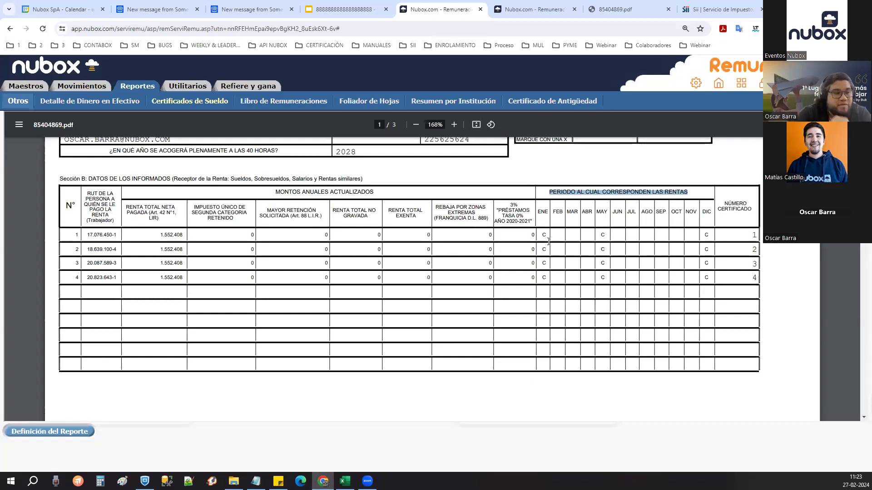
- Scroll to page 3 to review the totals: renta neta 8.072.000 across 4 informed cases
scroll(491, 254, "down", 10)
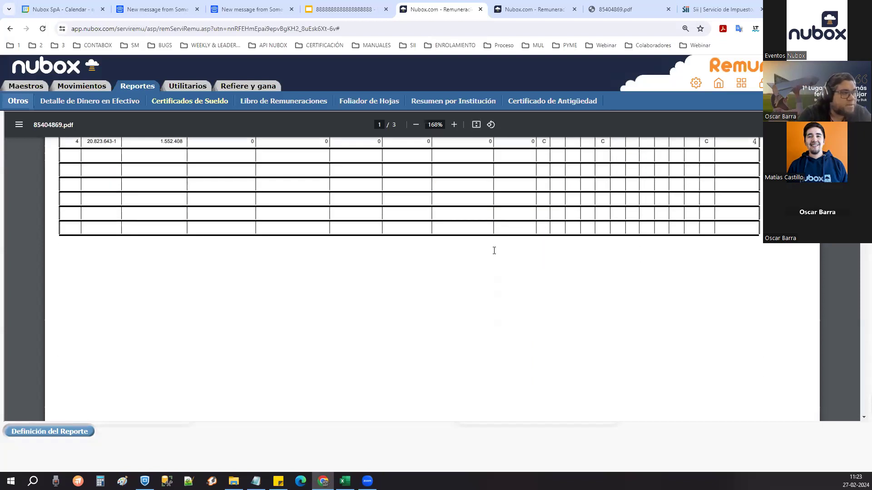
scroll(492, 259, "down", 10)
scroll(827, 269, "up", 3)
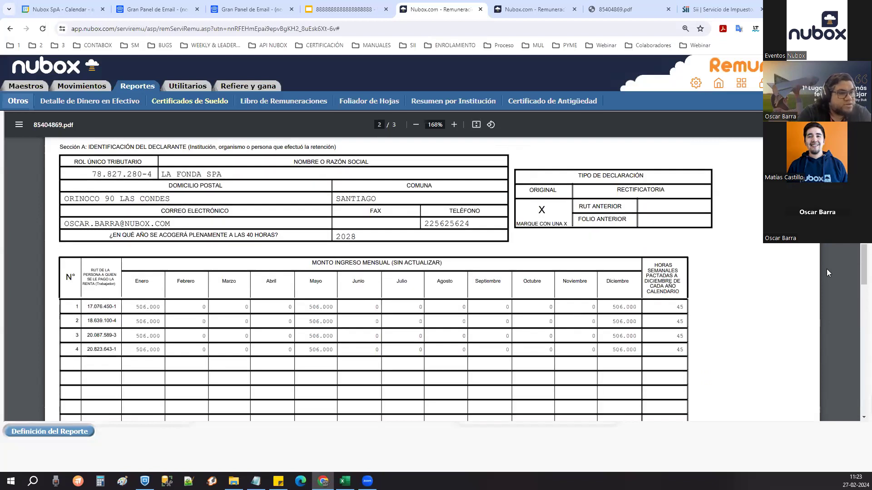
scroll(857, 271, "down", 1)
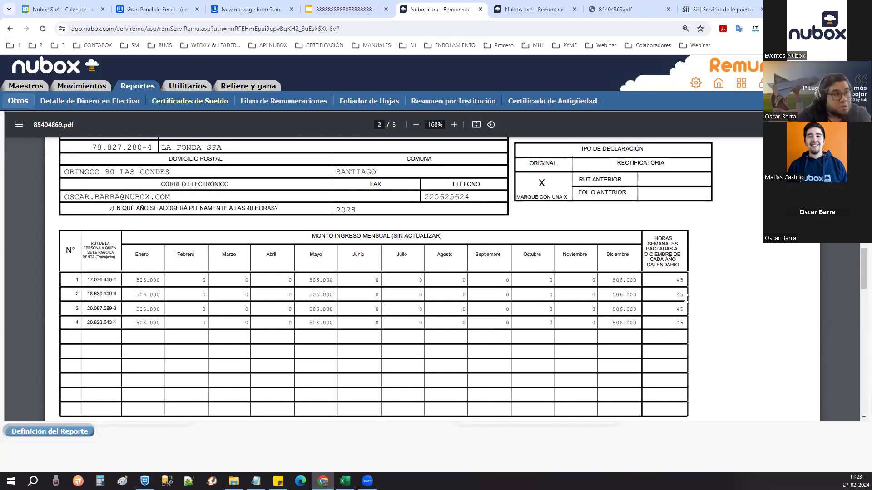
scroll(686, 298, "down", 18)
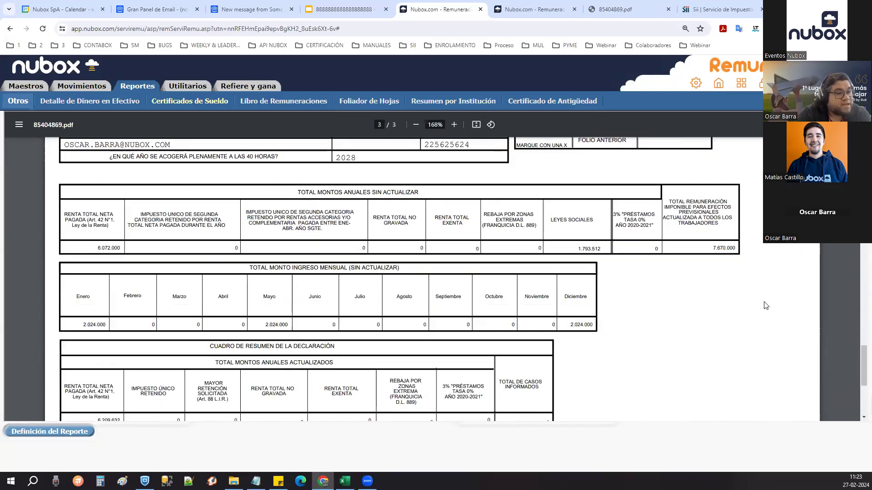
scroll(687, 330, "down", 2, "ctrl")
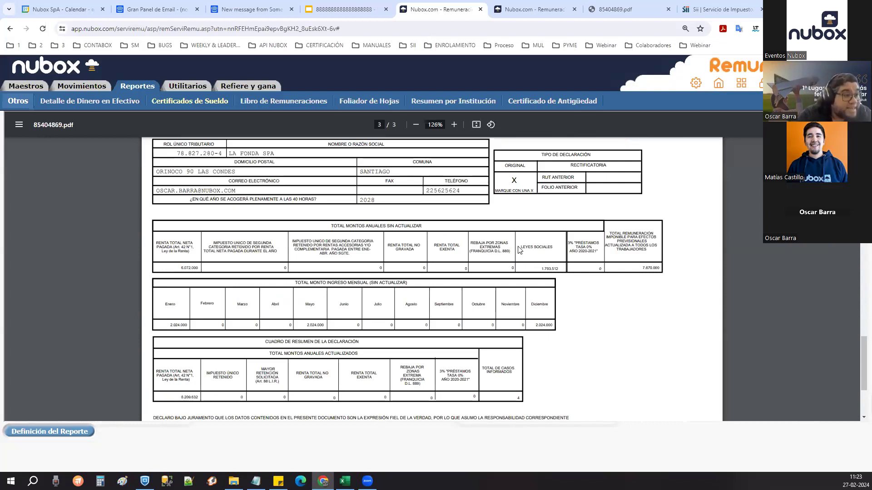
left_click_drag(160, 241, 182, 241)
scroll(204, 254, "down", 3)
scroll(241, 279, "up", 3)
scroll(244, 287, "down", 3)
scroll(357, 321, "up", 3)
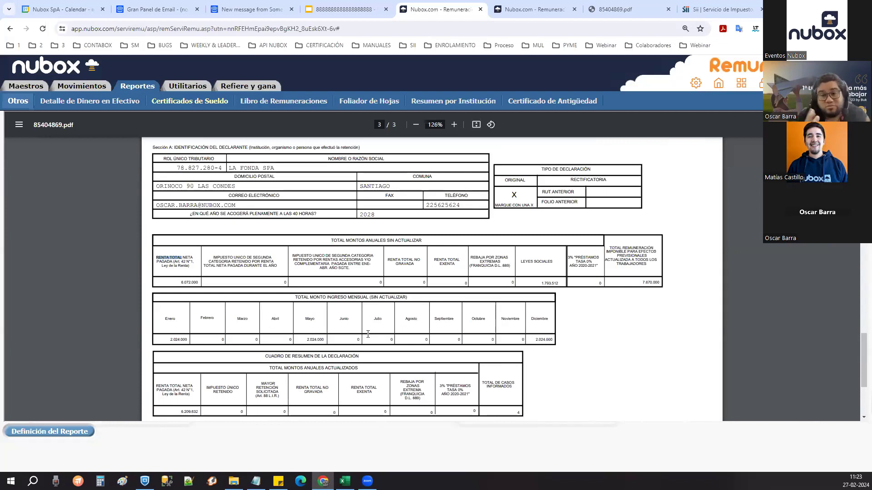
- Generate Certificados de Sueldo as a TEXTO, DECLARACION SII file, accepting the folio warning
left_click(189, 102)
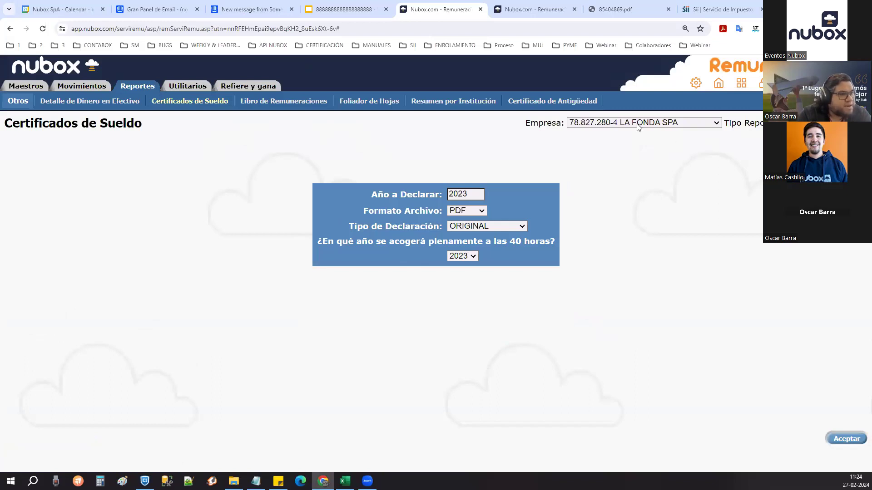
left_click(479, 210)
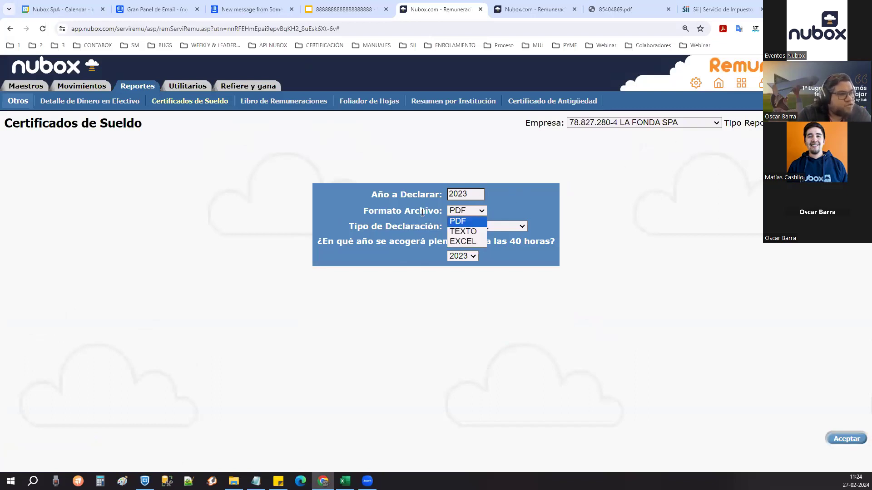
left_click(474, 231)
left_click(483, 231)
left_click(487, 243)
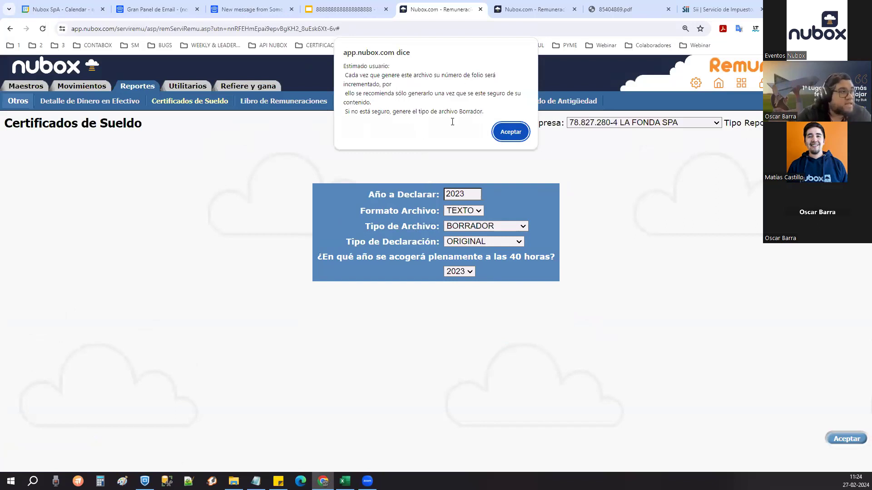
left_click(513, 131)
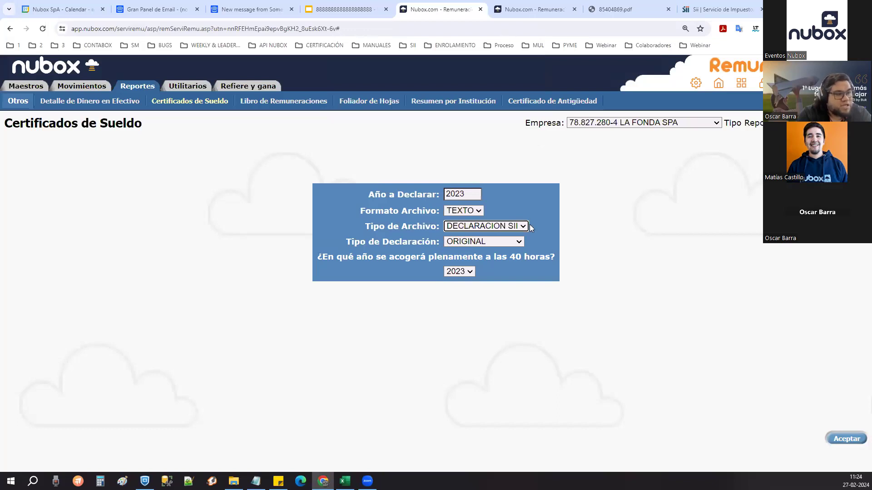
left_click(844, 439)
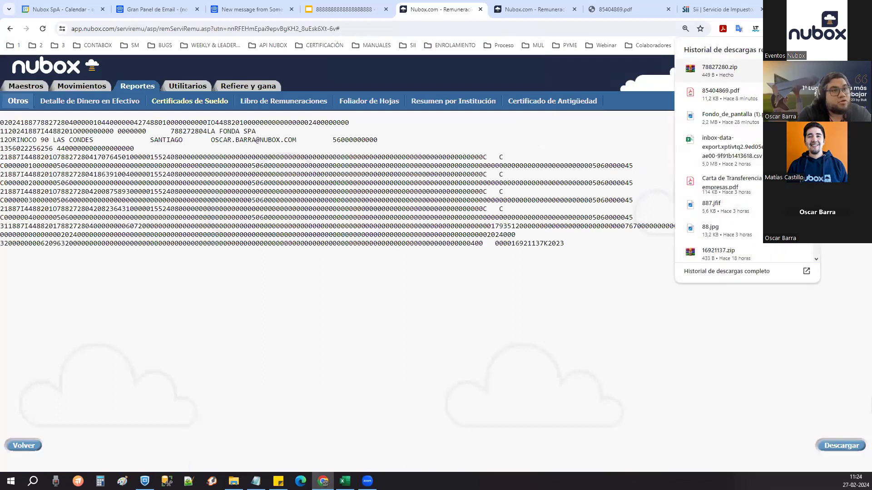
left_click(803, 71)
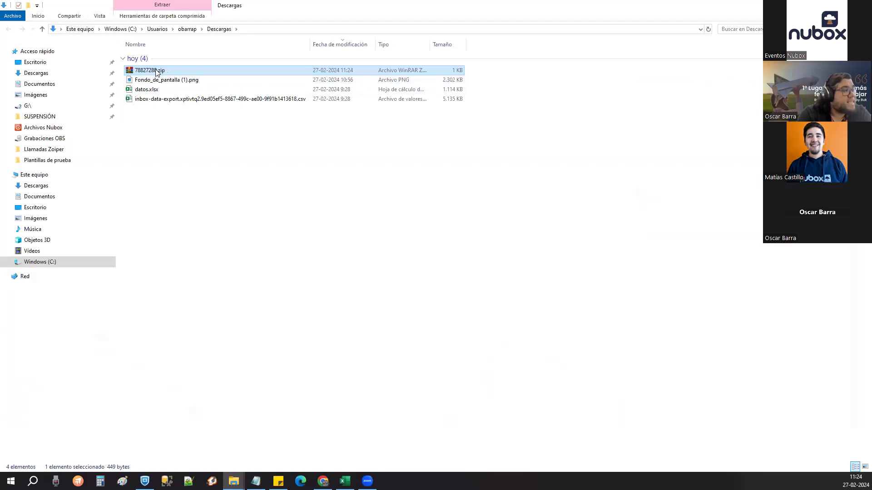
double_click(156, 71)
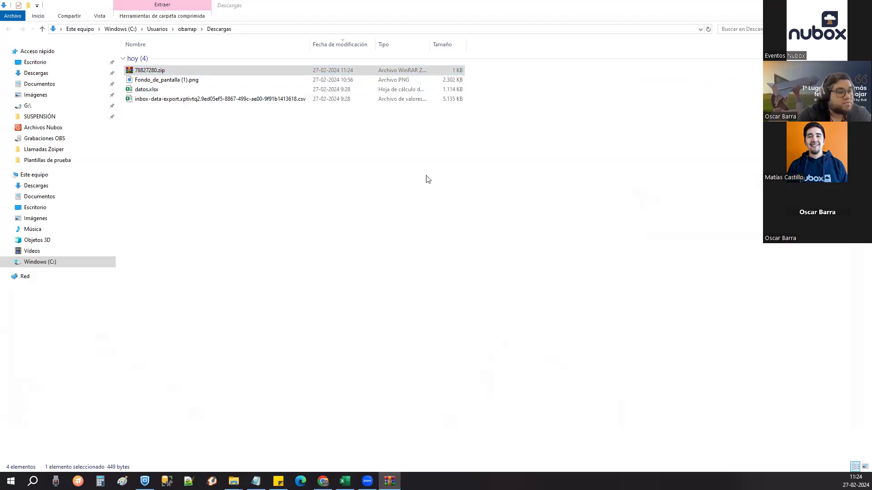
left_click(255, 213)
left_click_drag(255, 216, 157, 80)
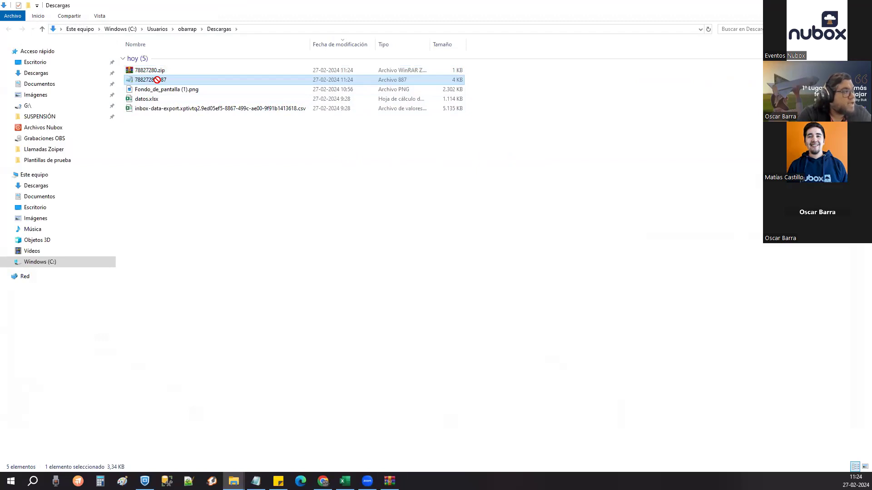
double_click(157, 80)
double_click(561, 196)
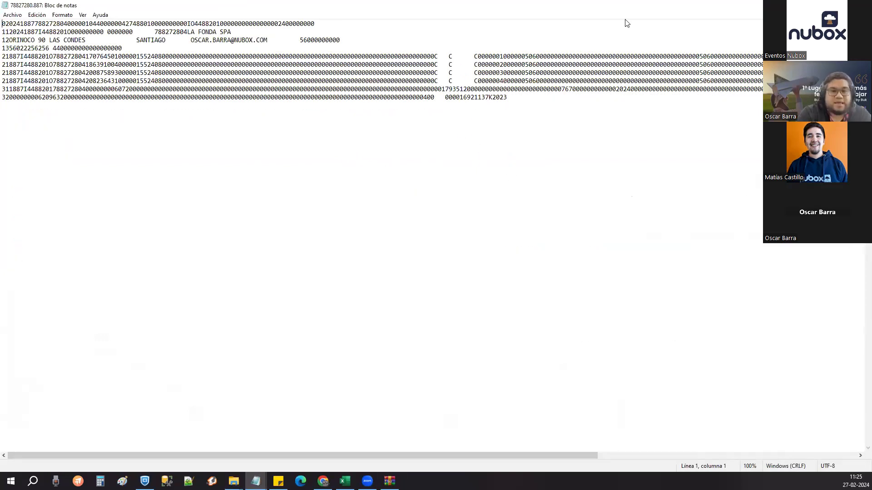
key("alt+F4")
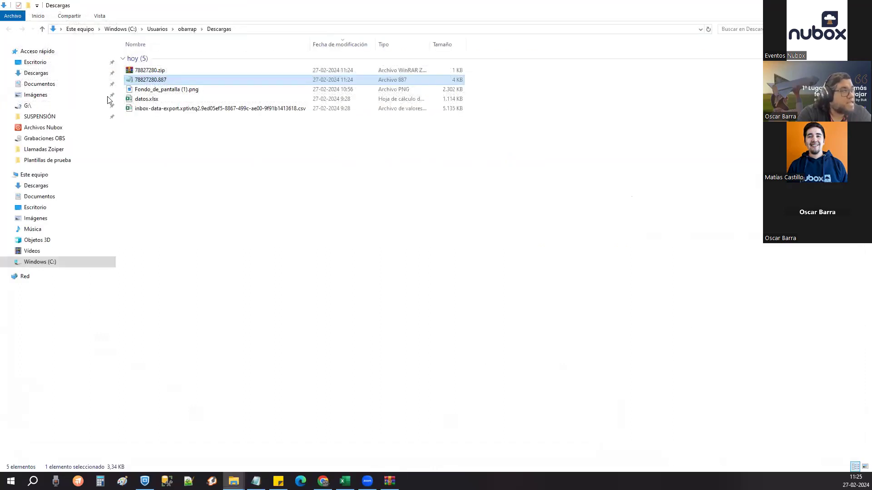
key("Delete")
left_click(160, 71)
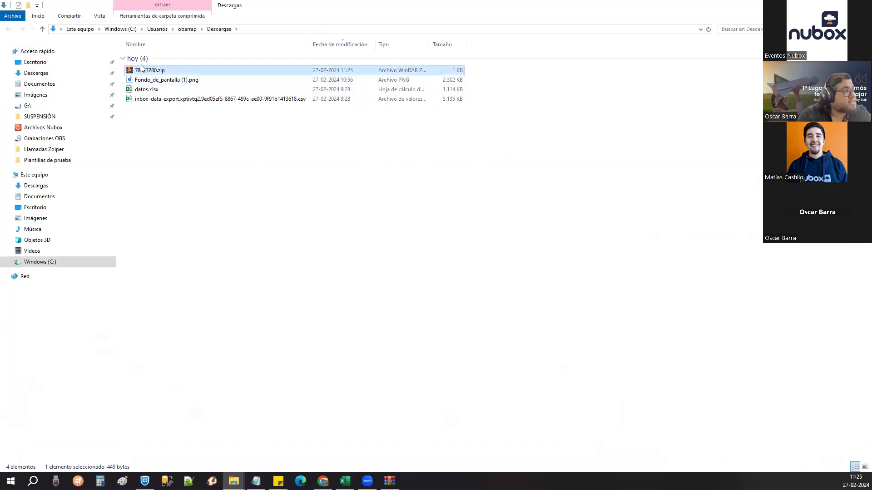
key("Down")
key("Down")
key("Up")
key("Up")
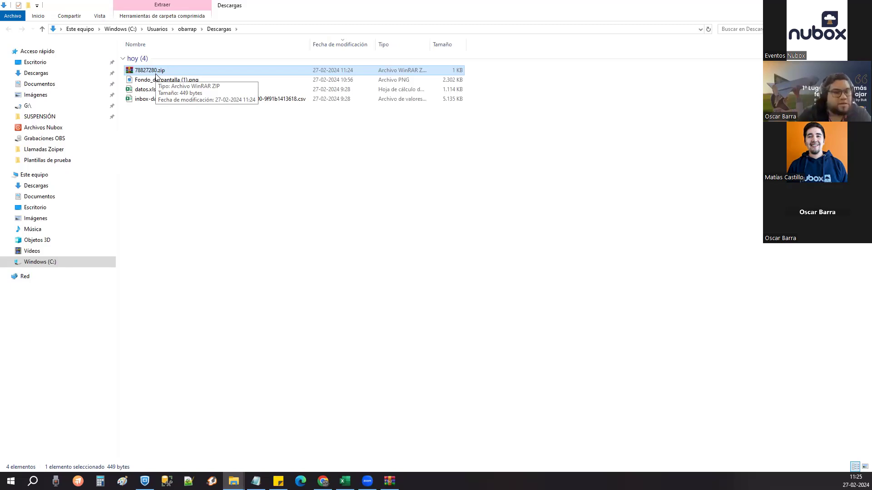
left_click(194, 109)
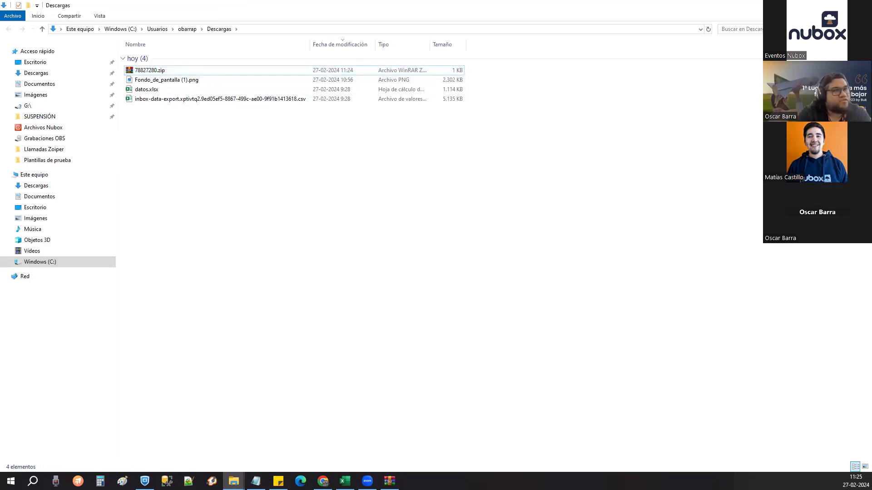
key("alt+F4")
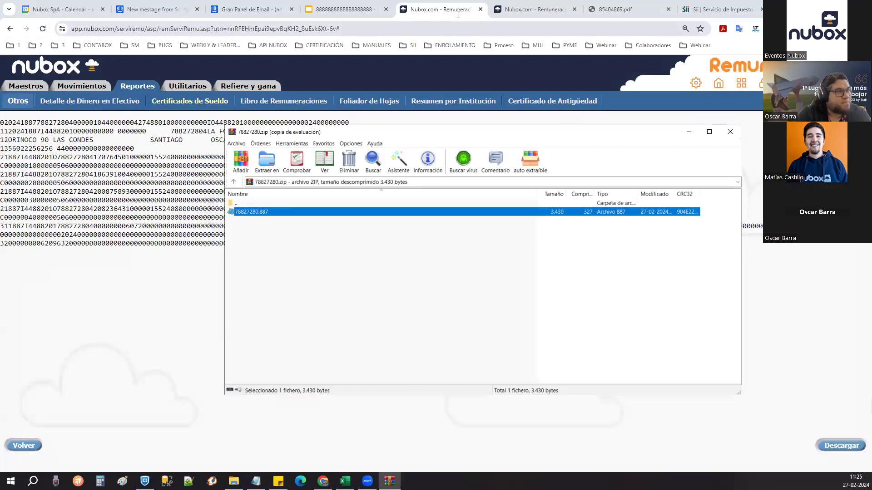
left_click(176, 103)
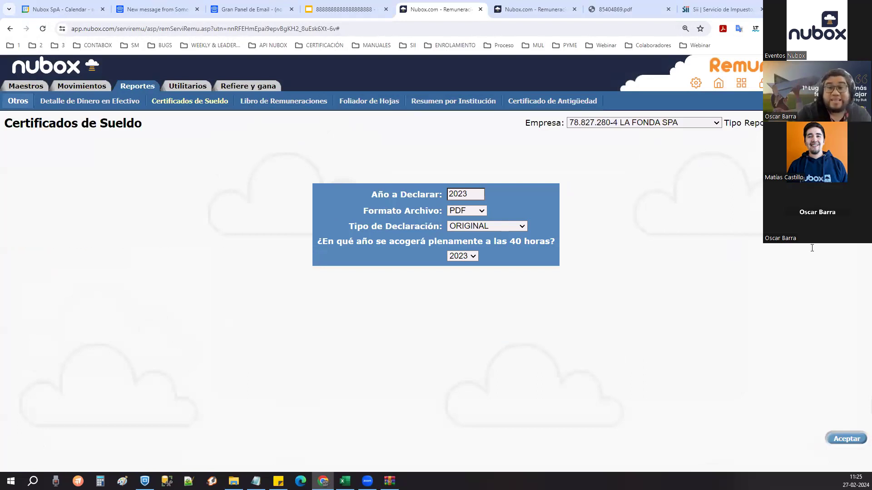
- Set Formato Archivo to TEXTO and Tipo de Archivo to DECLARACION SII, accepting the folio warning
left_click(467, 210)
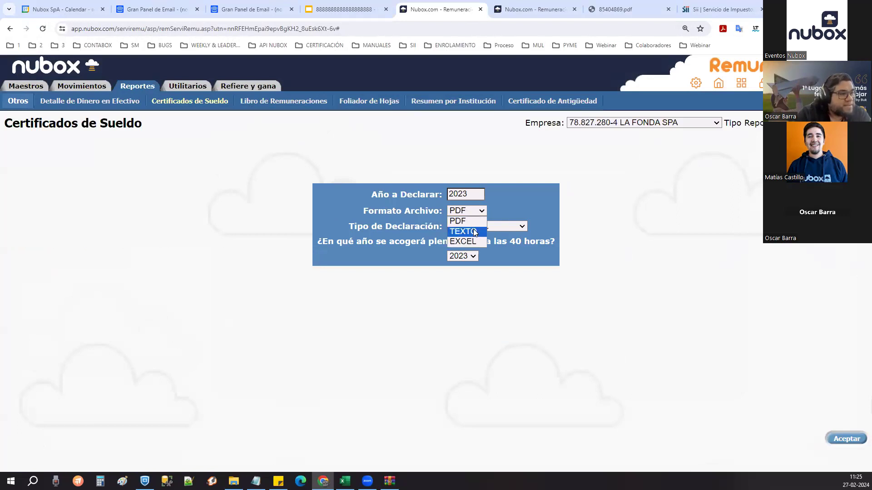
left_click(472, 231)
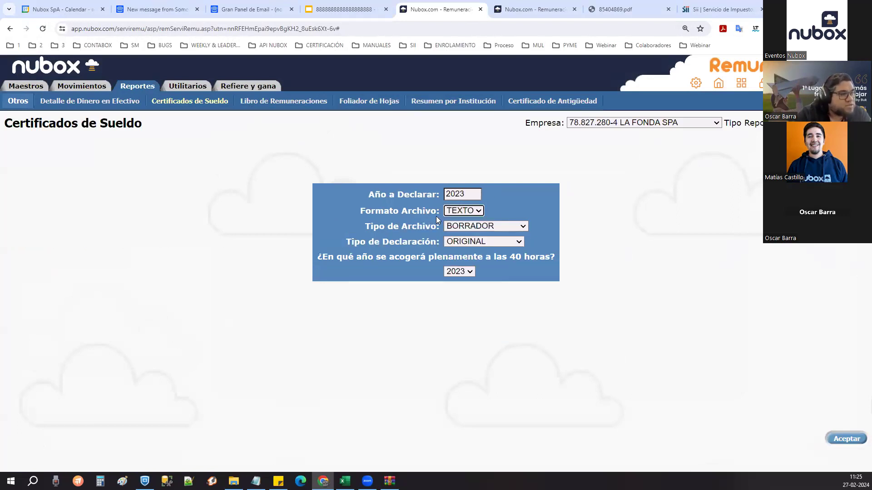
left_click(482, 226)
left_click(485, 234)
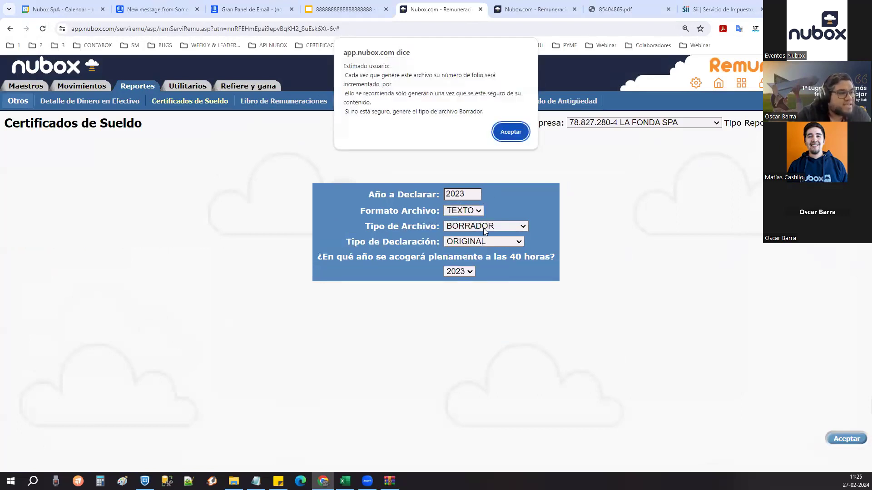
left_click(519, 139)
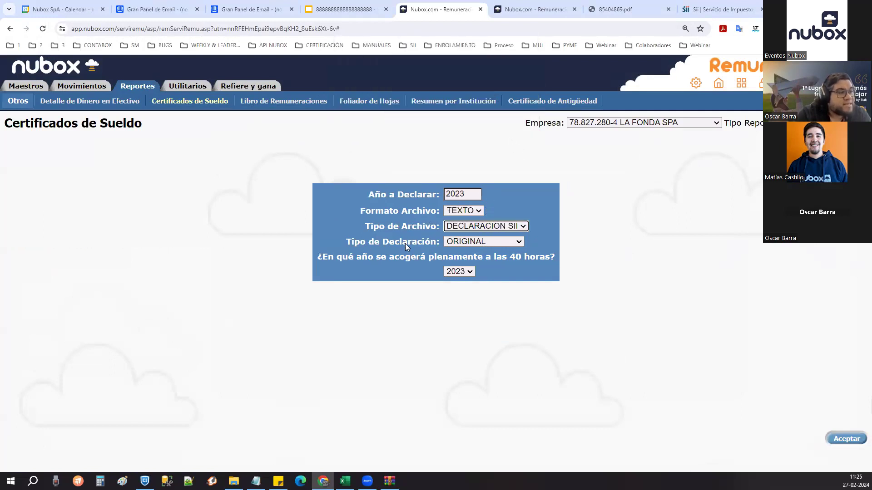
- Make the declaration a RECTIFICATORIA and visit the Folio Anterior and Rut Anterior fields
left_click(488, 245)
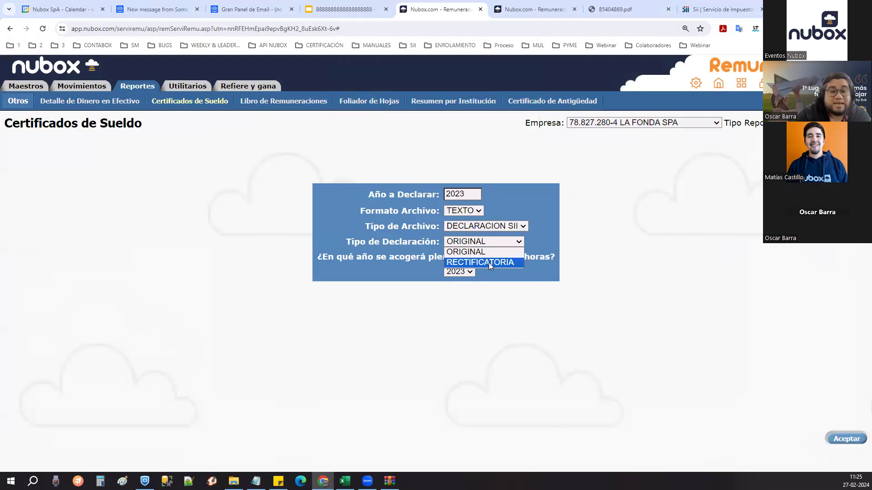
left_click(489, 263)
left_click(479, 260)
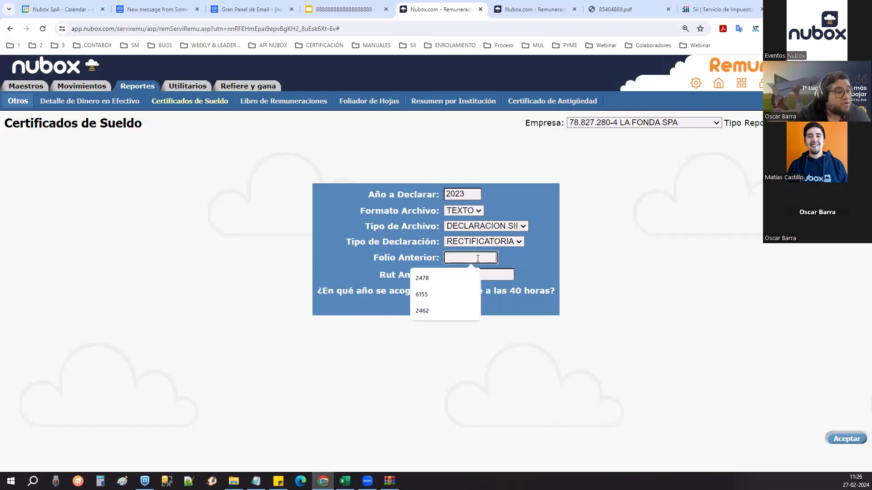
left_click(400, 267)
left_click(459, 260)
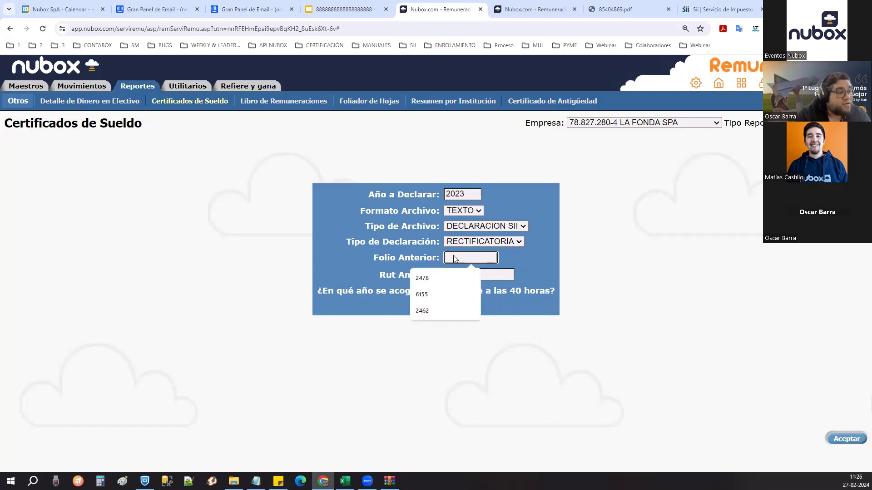
left_click(595, 258)
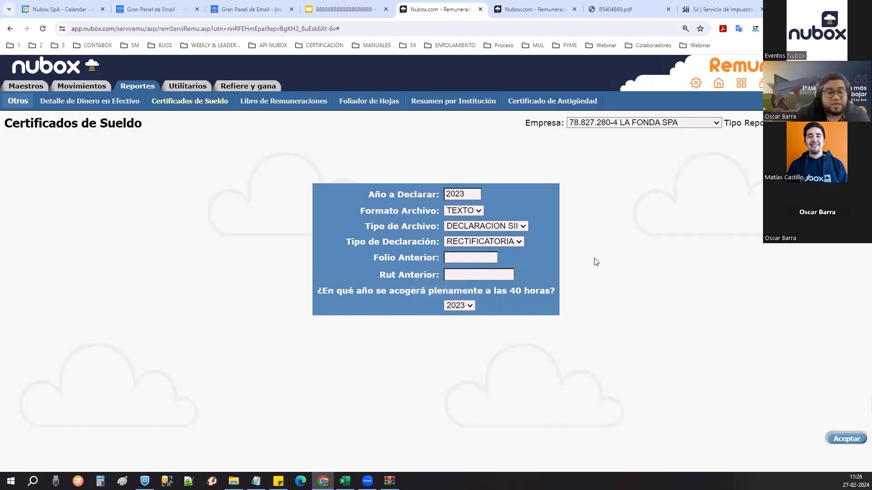
left_click(503, 274)
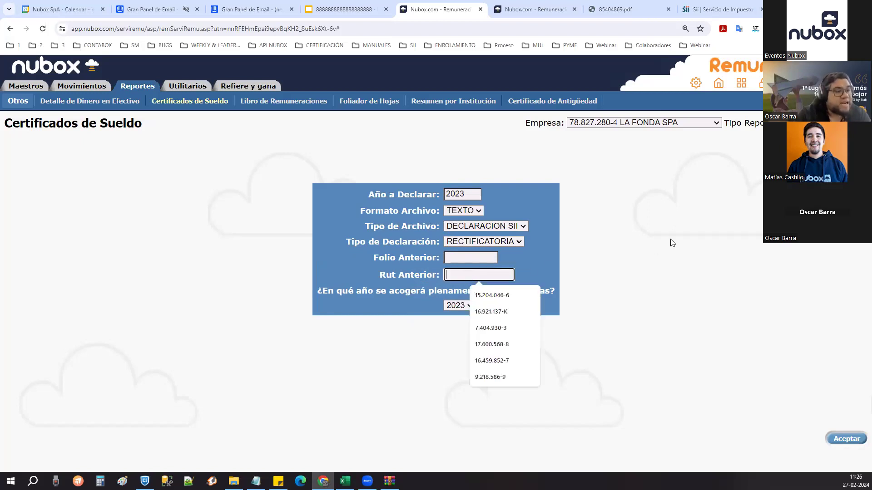
left_click(441, 299)
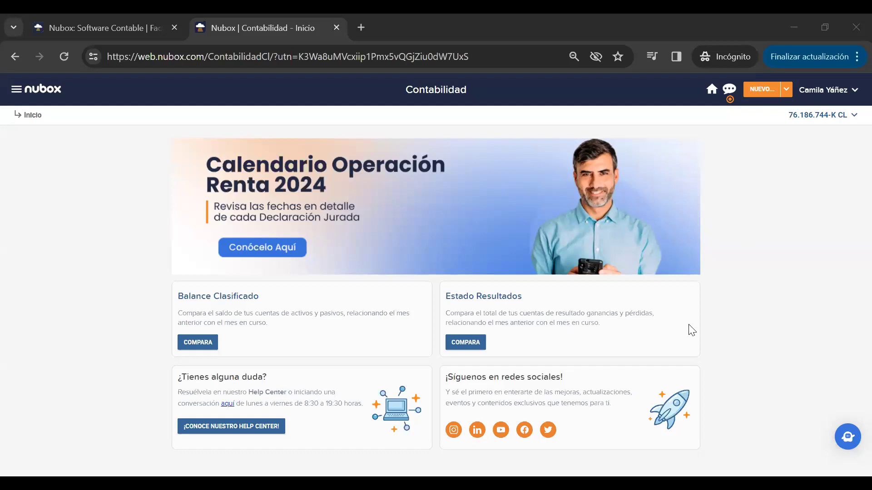
- Go to Movimientos > Honorarios from the main navigation menu
left_click(17, 90)
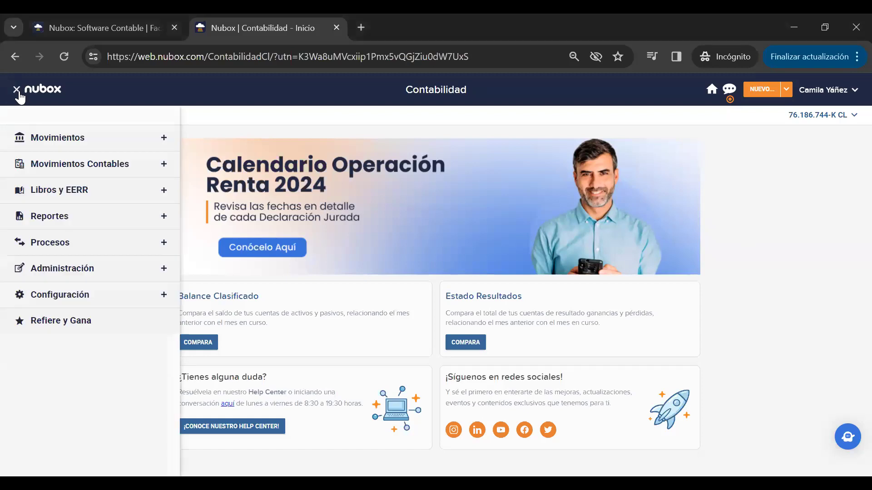
left_click(136, 146)
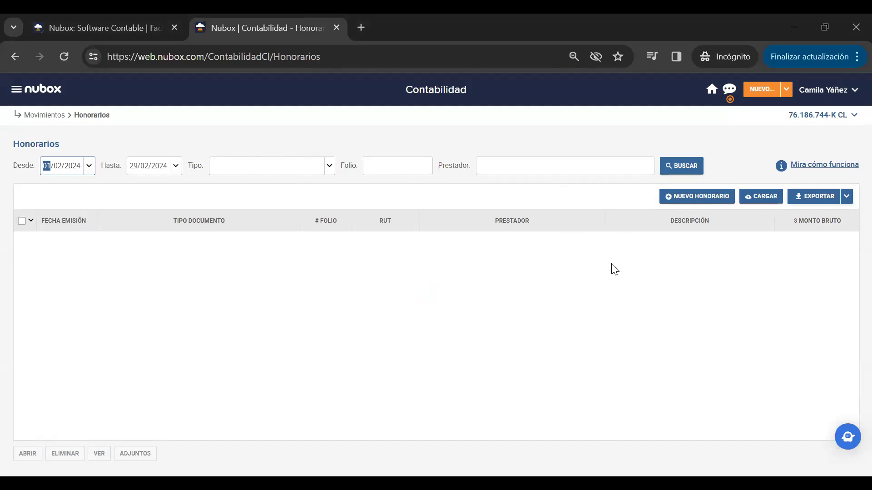
- Start a new fee receipt with Prestador prueba as the service provider
left_click(715, 201)
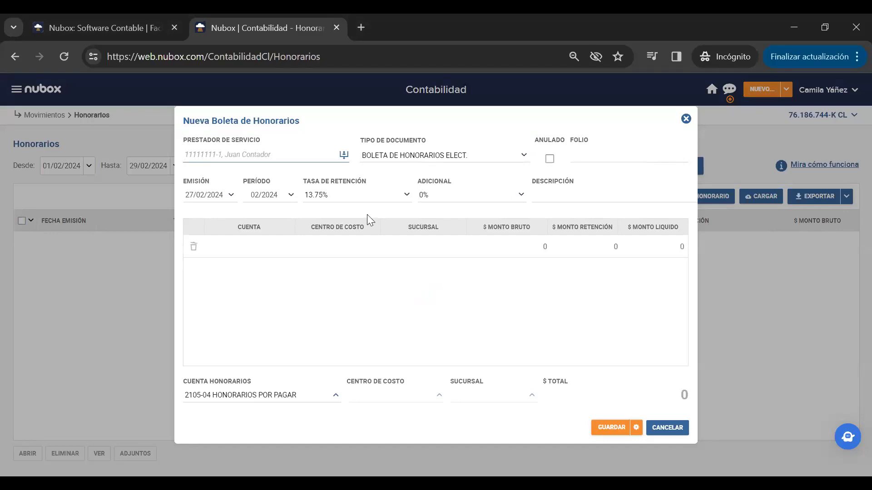
left_click(236, 157)
type("1111")
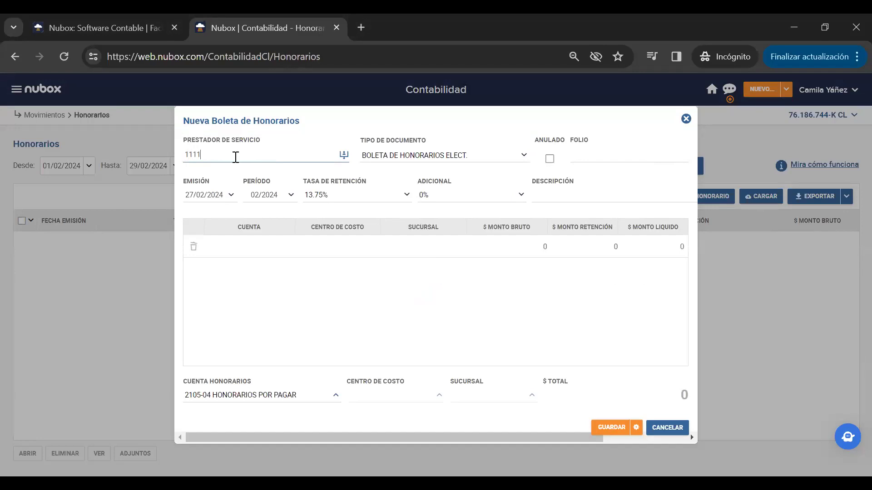
key("BackSpace")
key("BackSpace")
key("BackSpace")
key("BackSpace")
type("pru")
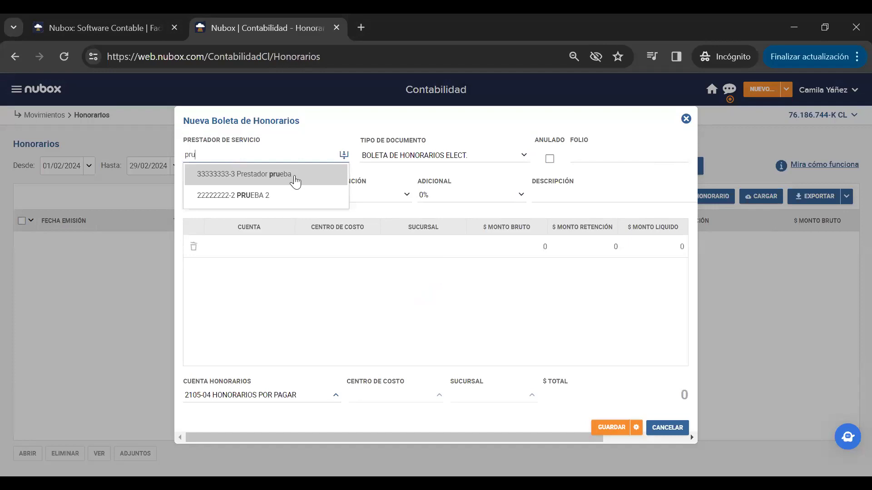
left_click(294, 177)
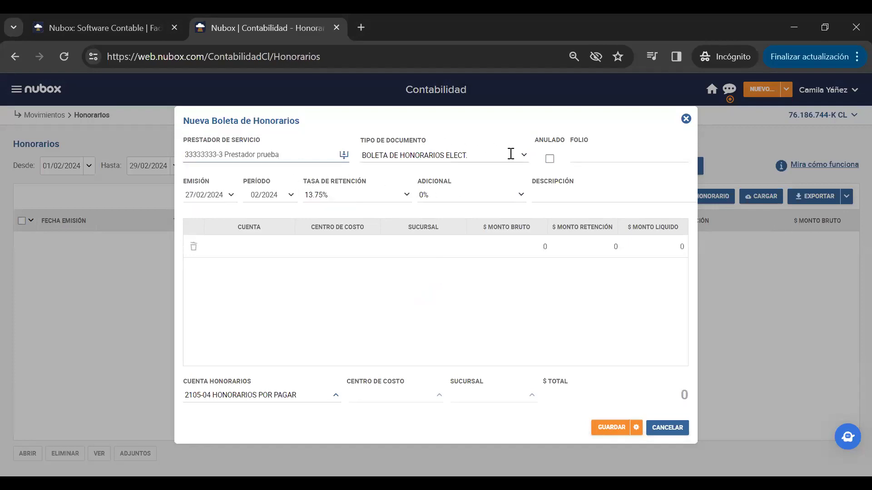
- Keep BOLETA DE HONORARIOS ELECT. as document type and enter folio 5555
left_click(525, 157)
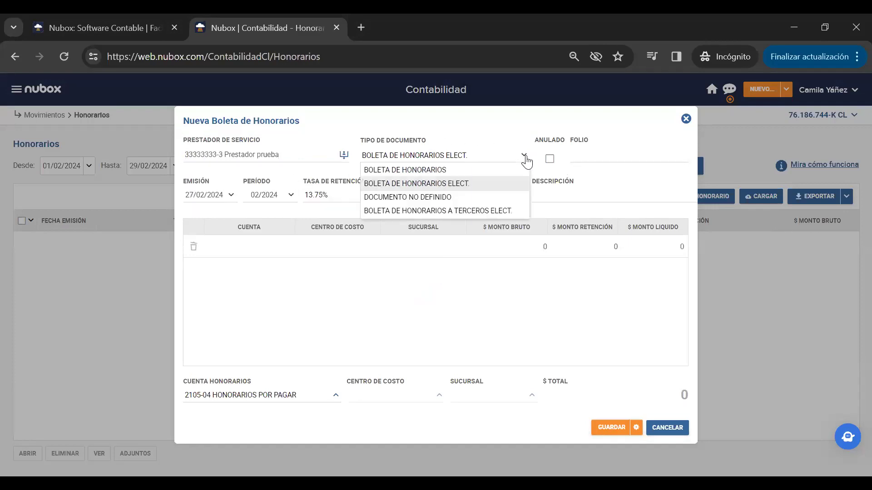
left_click(611, 158)
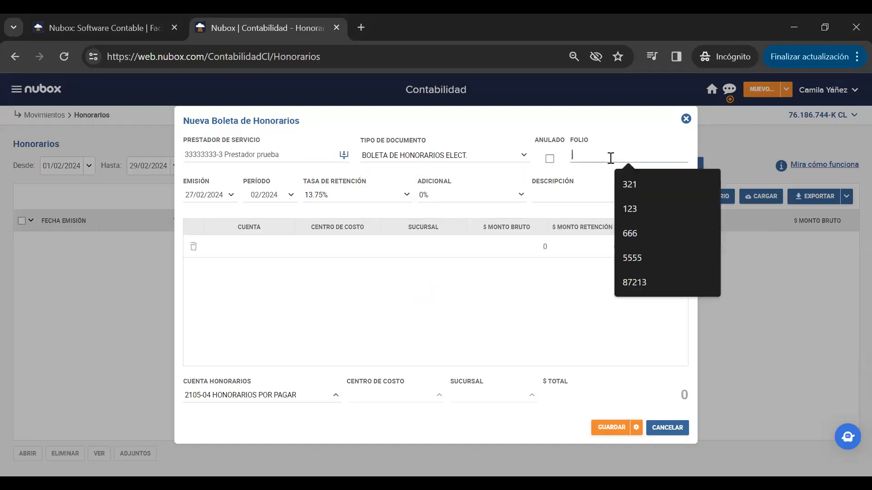
type("5555")
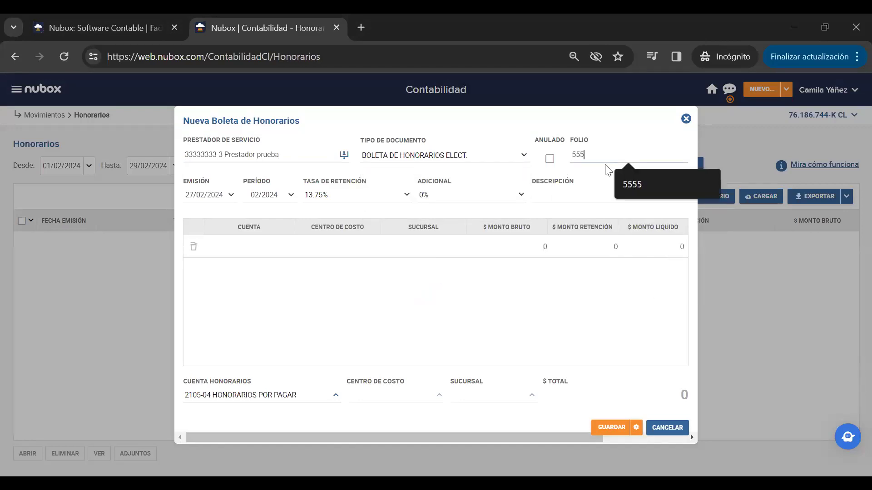
left_click(318, 290)
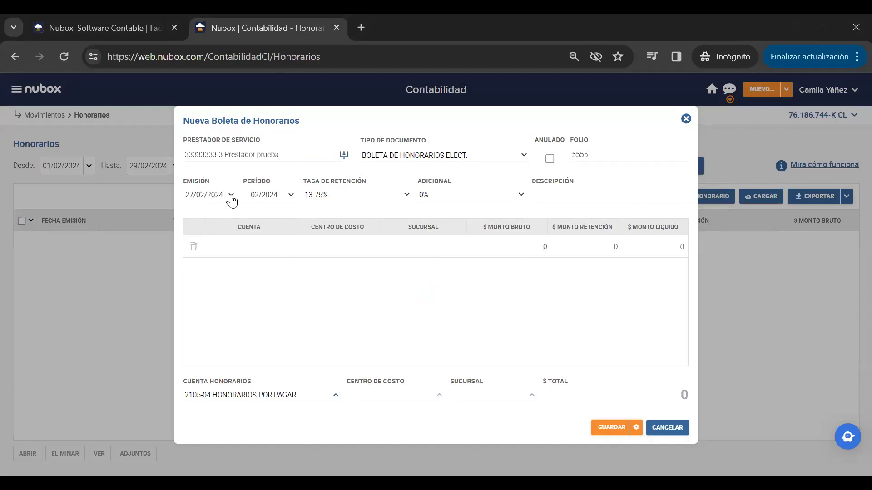
- Set the receipt's emission date to 15/06/2023
left_click(231, 195)
left_click(272, 211)
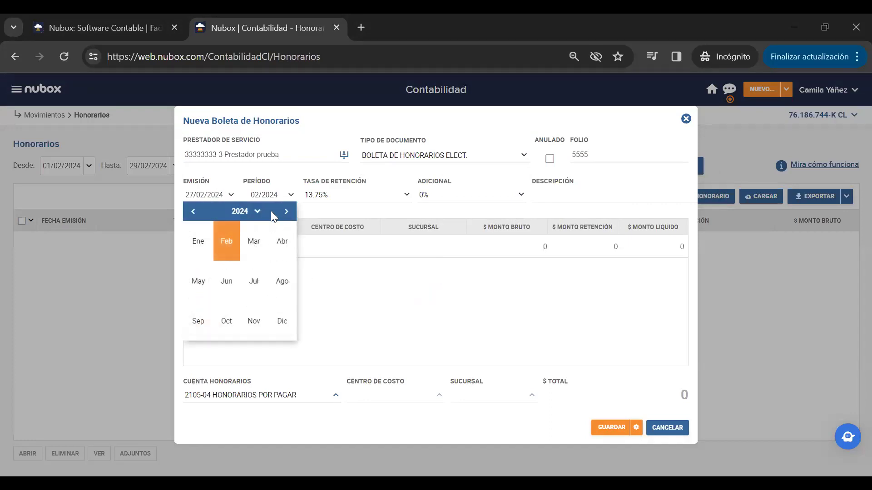
left_click(193, 217)
left_click(193, 213)
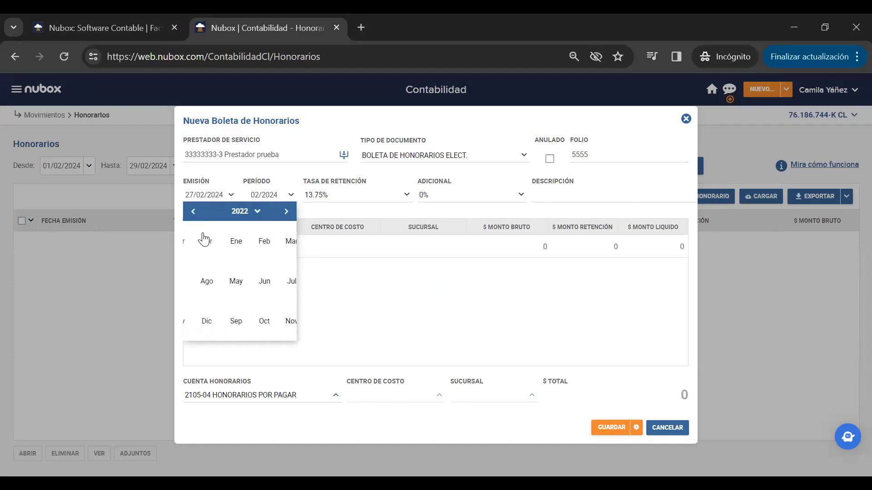
left_click(285, 212)
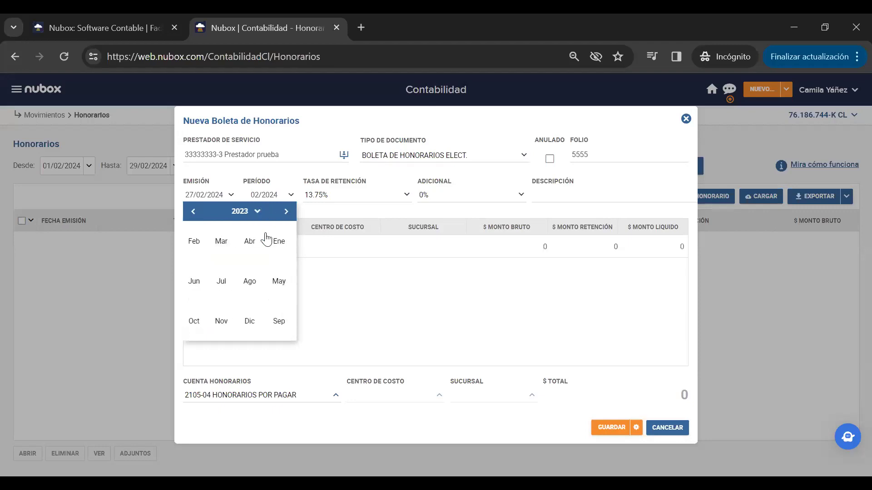
left_click(236, 281)
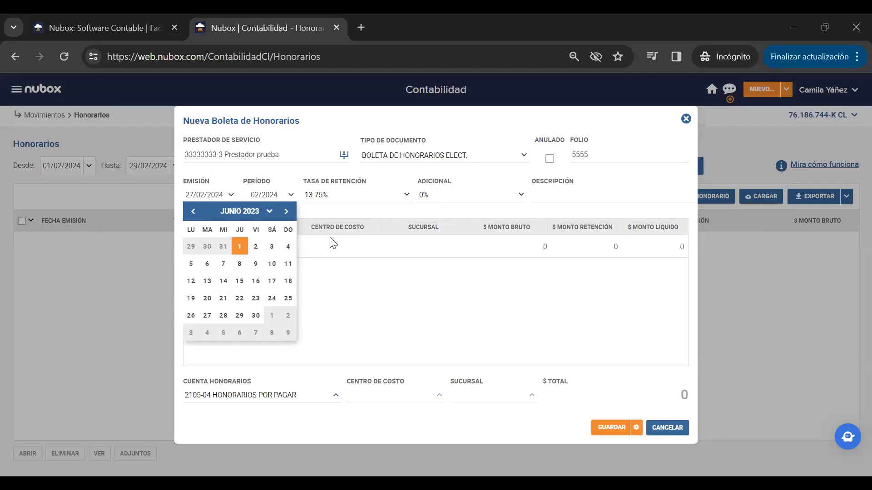
left_click(239, 281)
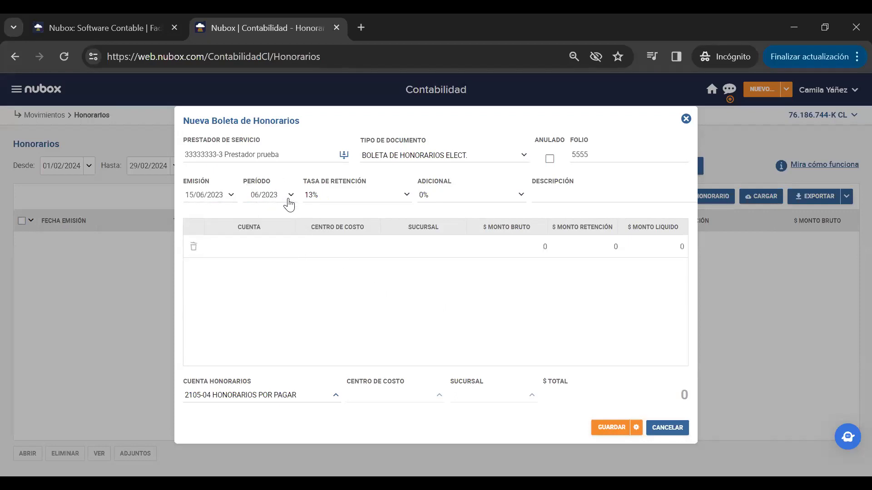
- Keep the retention at 13% and additional retention at 0%
left_click(408, 197)
left_click(408, 197)
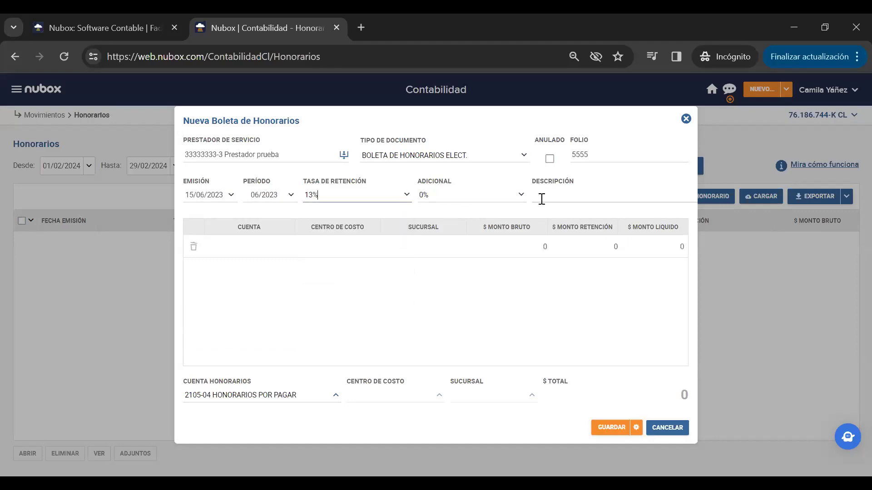
left_click(522, 195)
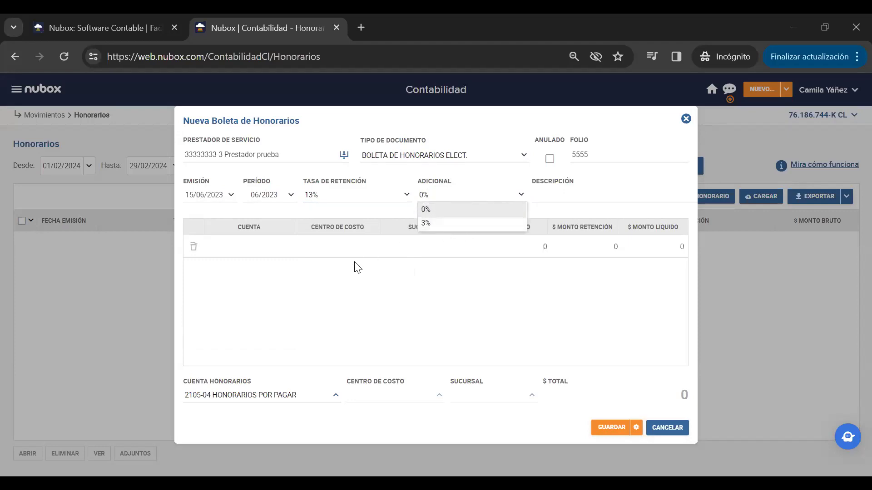
left_click(493, 329)
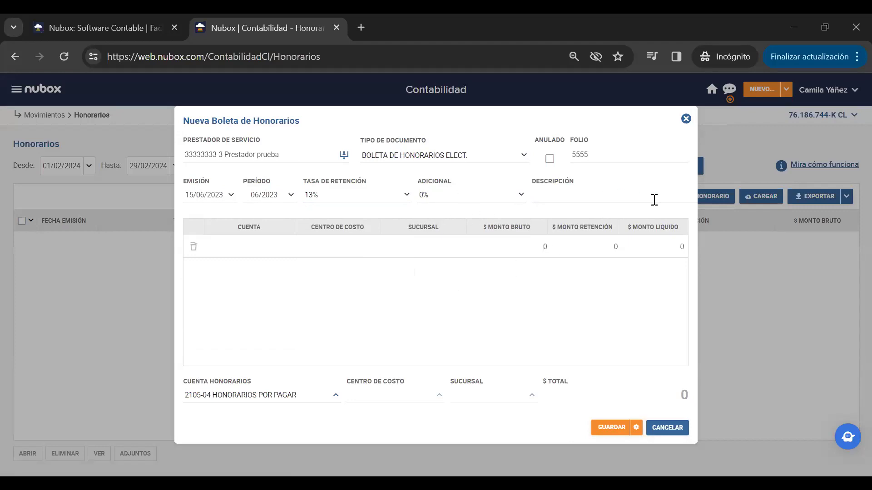
- Add a 400.000 gross line to account 4201-02 HONORARIOS PROFESIONALES and save the receipt
left_click(261, 246)
type("hon")
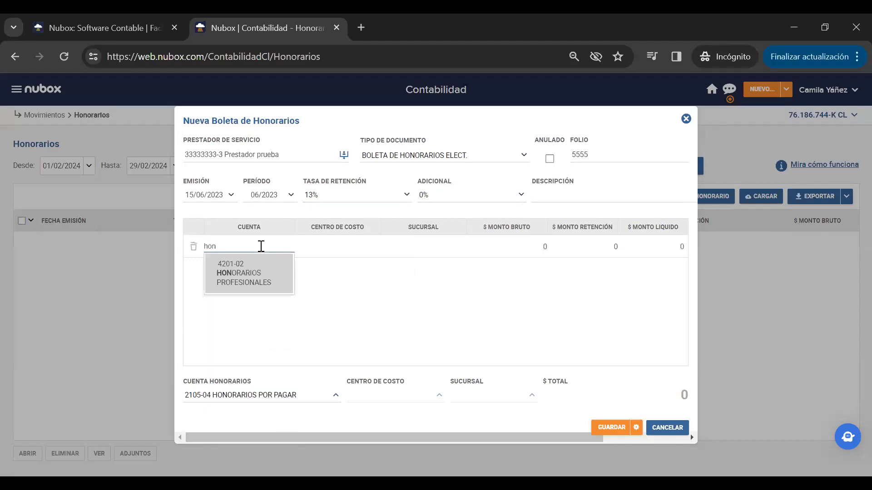
left_click(263, 272)
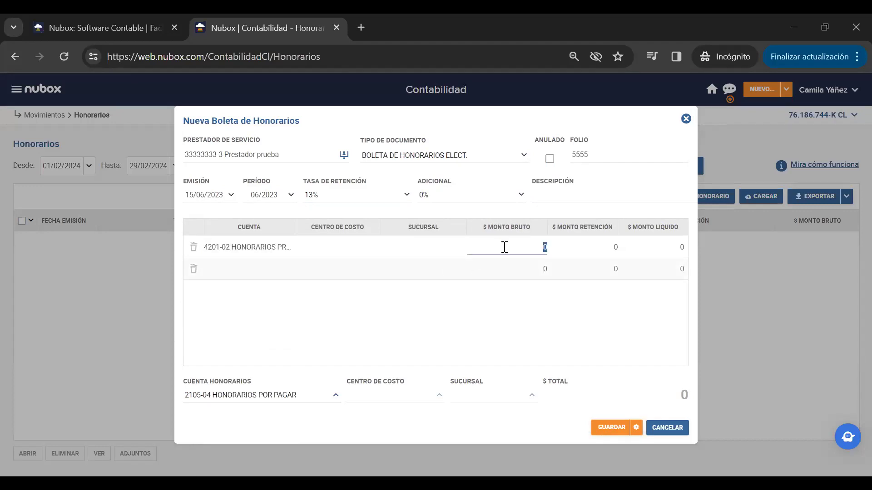
type("400000")
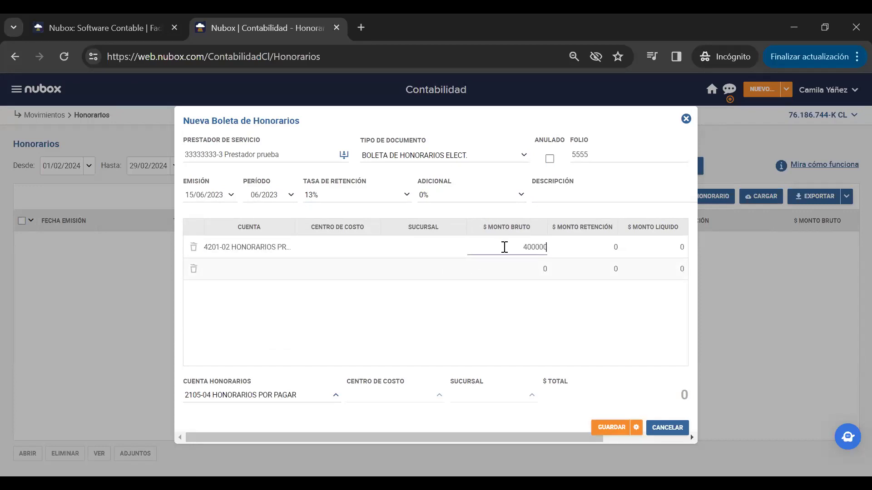
type(".000")
left_click(427, 300)
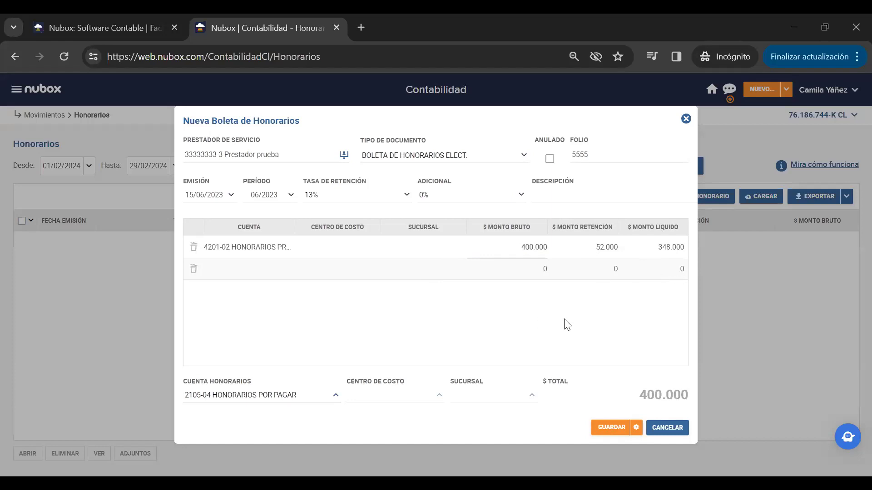
left_click(612, 428)
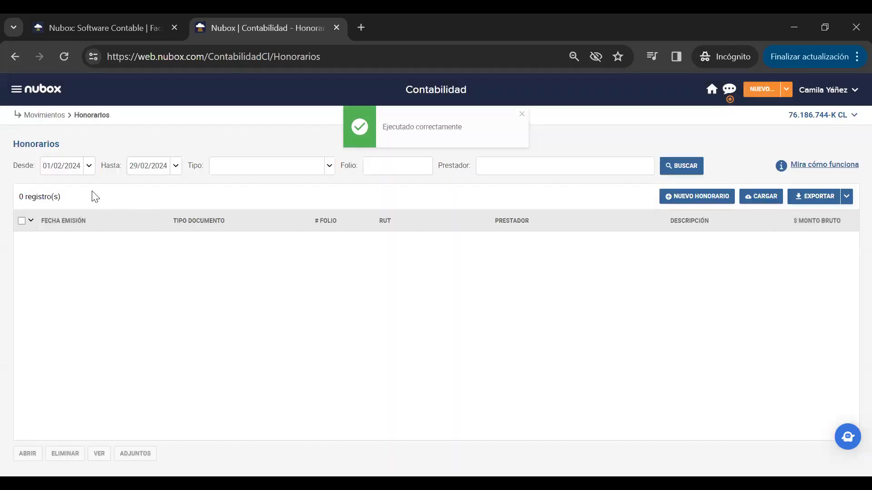
- List fee receipts from 2023 to confirm folio 5555, then go to Movimientos Contables > Centralización
double_click(72, 166)
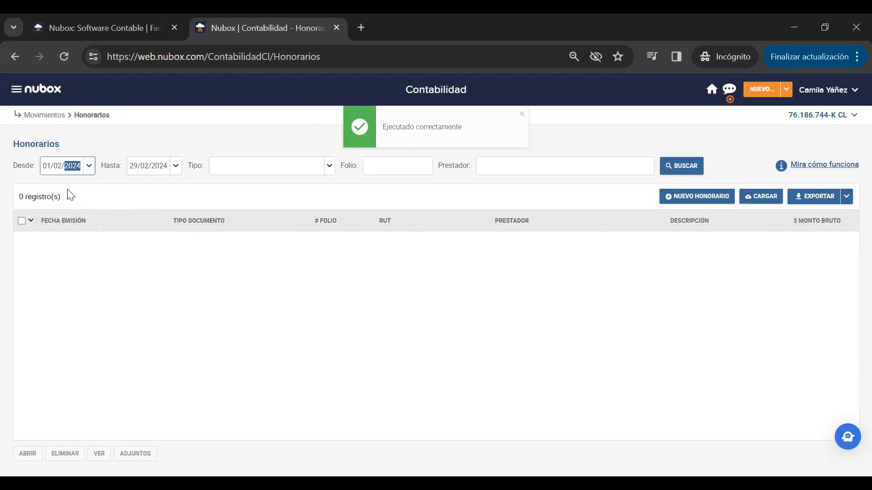
key("Return")
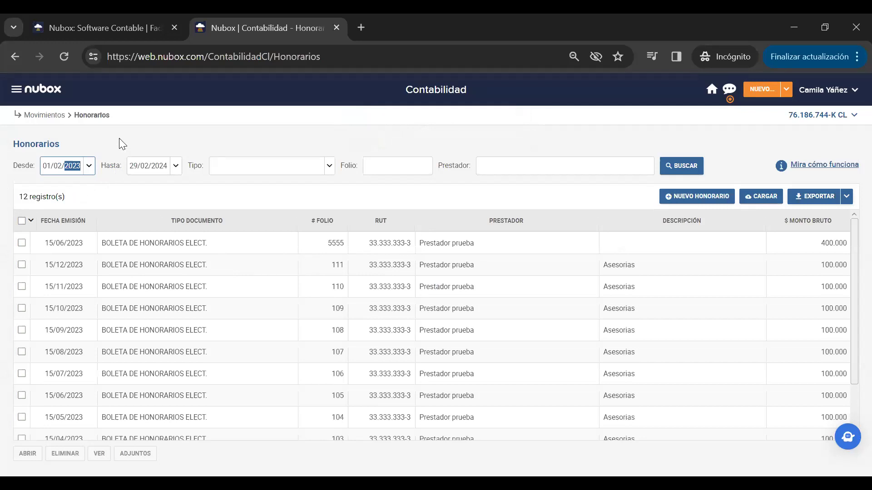
left_click(17, 96)
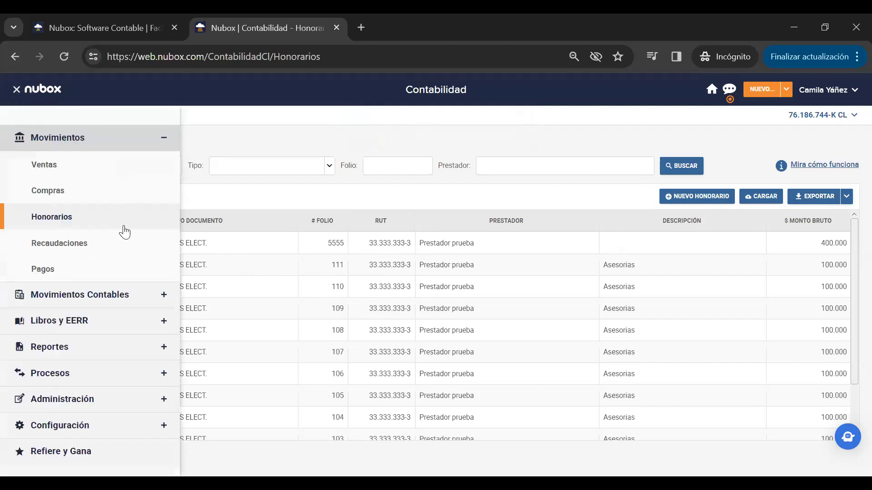
left_click(82, 297)
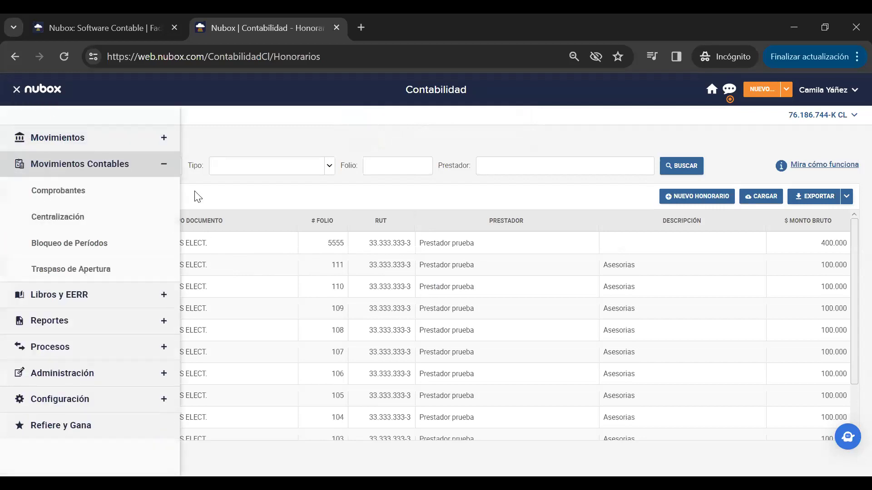
left_click(129, 220)
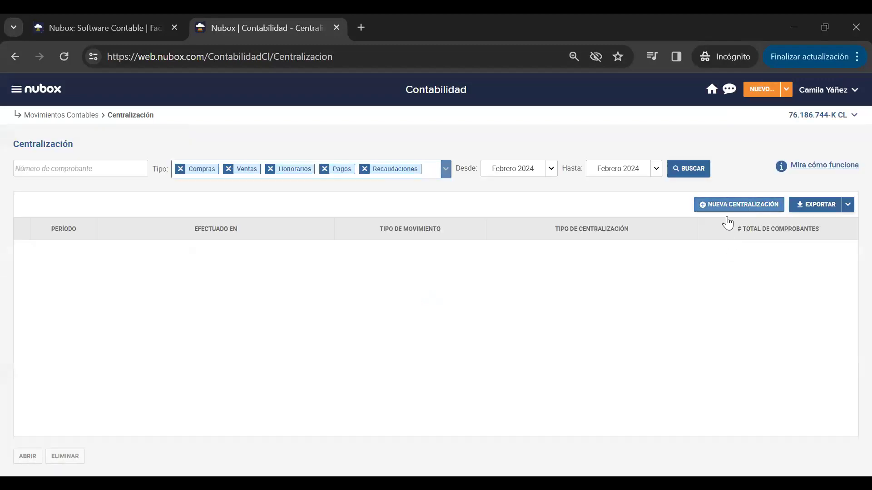
- Start a new centralization limited to Honorarios from 01-06-2023 and search the movements
left_click(727, 207)
left_click(481, 304)
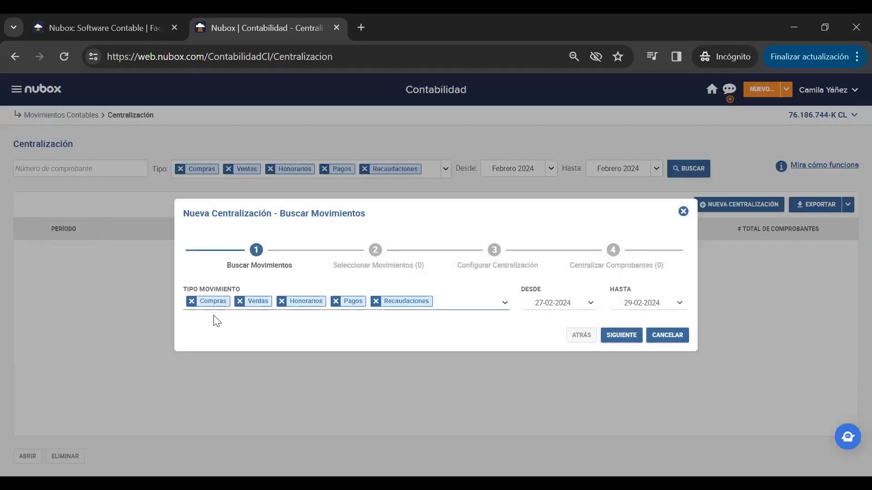
left_click(191, 301)
left_click(191, 301)
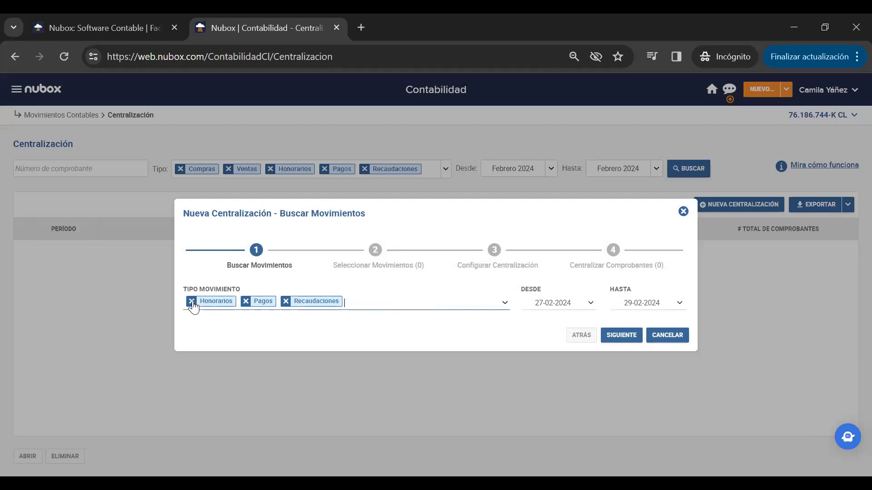
left_click(245, 302)
left_click(247, 302)
left_click(538, 303)
type("0106")
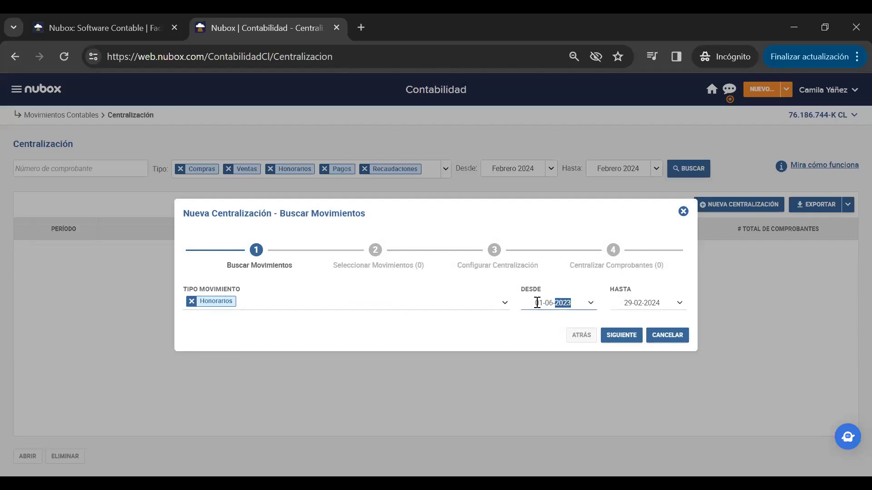
left_click(517, 327)
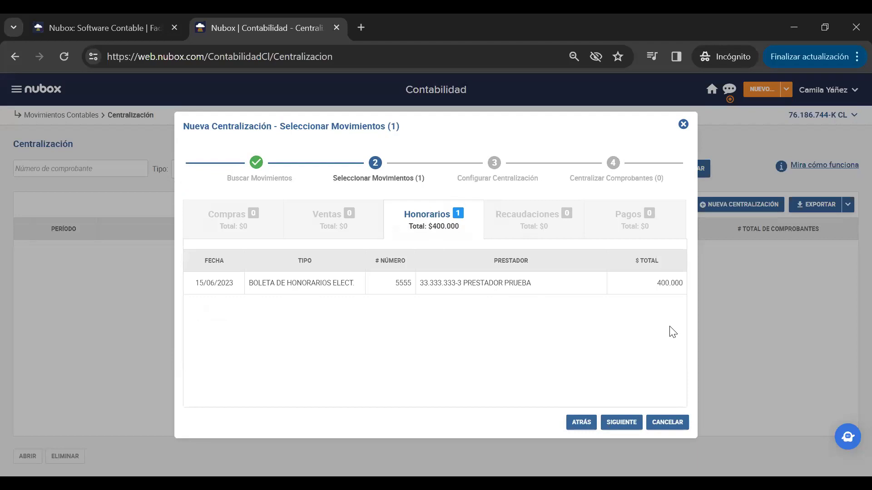
- Advance through the wizard and centralize the 400.000 fee receipt
left_click(622, 423)
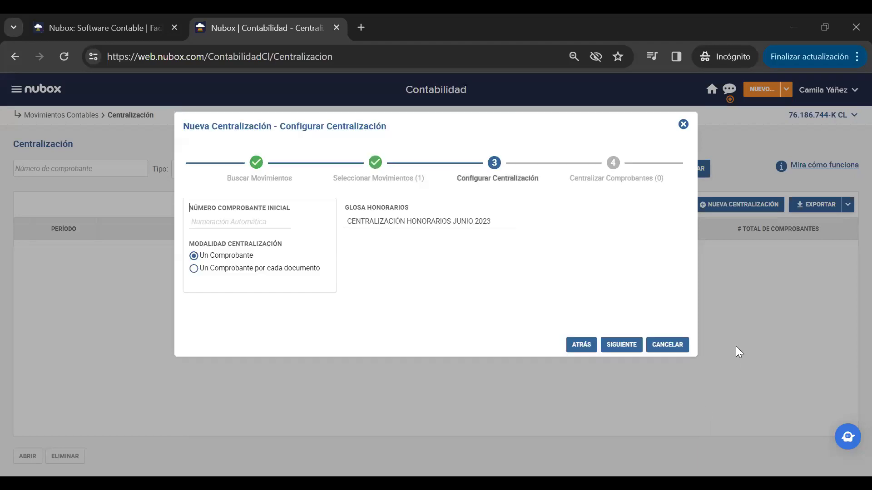
left_click(620, 346)
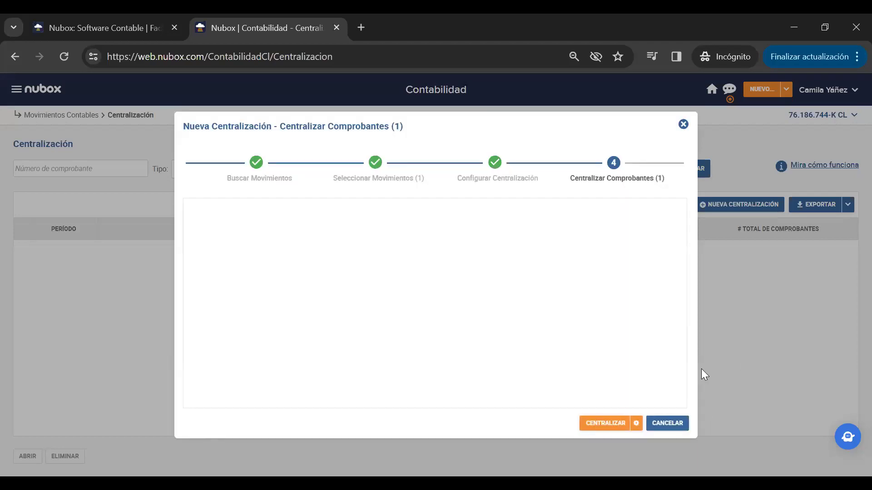
left_click(622, 426)
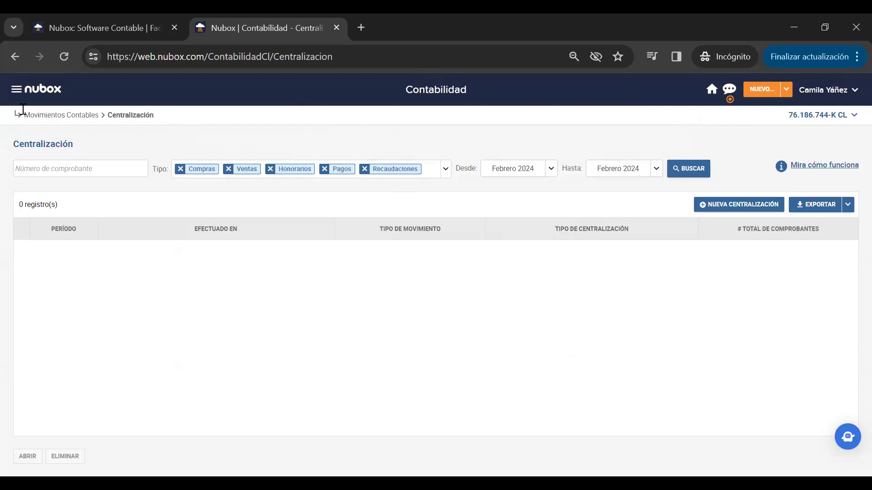
left_click(15, 90)
- Create a new DJ 1879 declaration from Procesos > Declaraciones Juradas
left_click(109, 347)
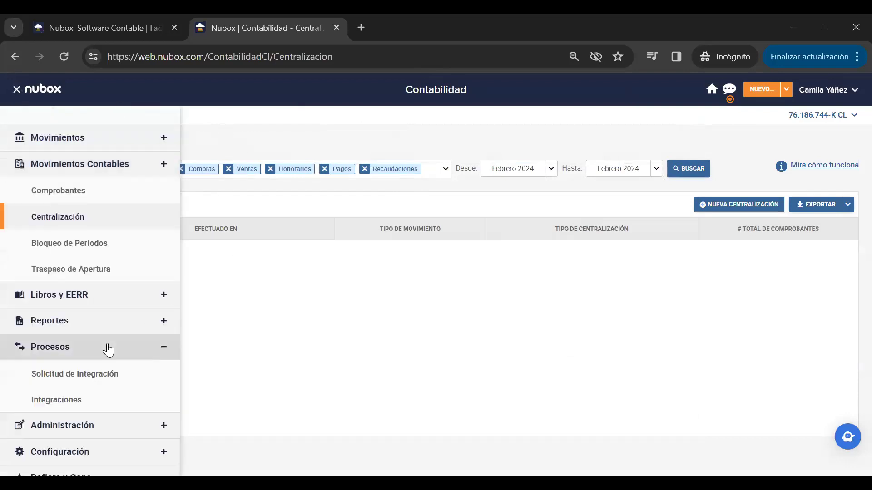
left_click(115, 407)
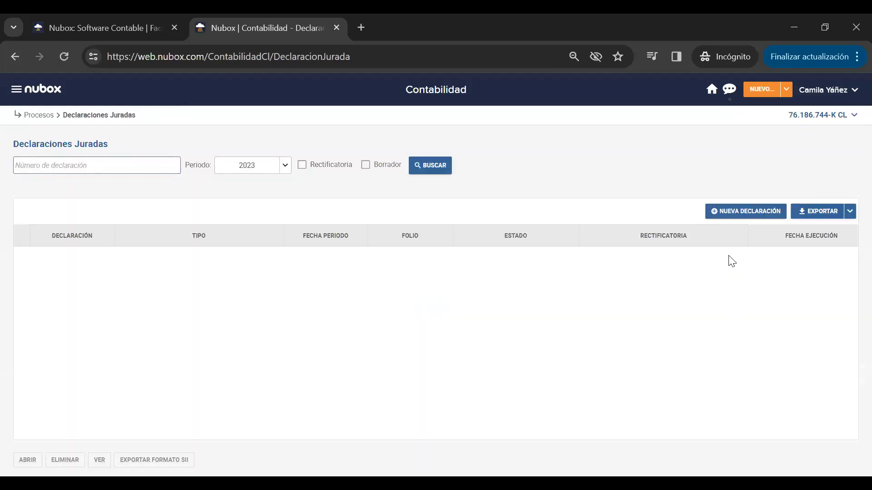
left_click(747, 212)
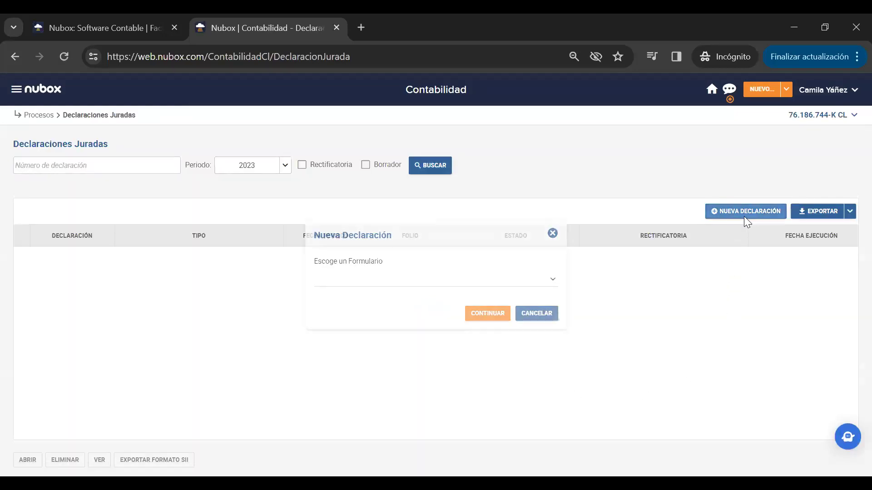
left_click(553, 280)
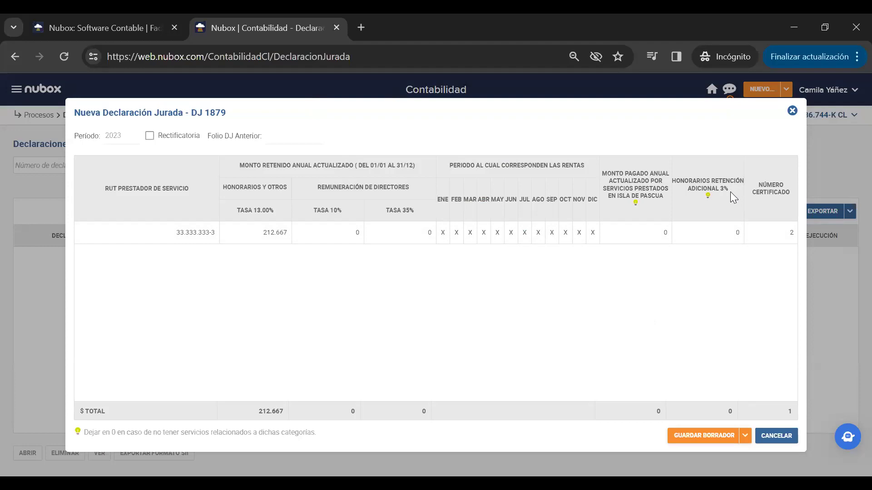
- Set the Honorarios Retención 3% amount to 0 and finish editing the row
left_click(730, 231)
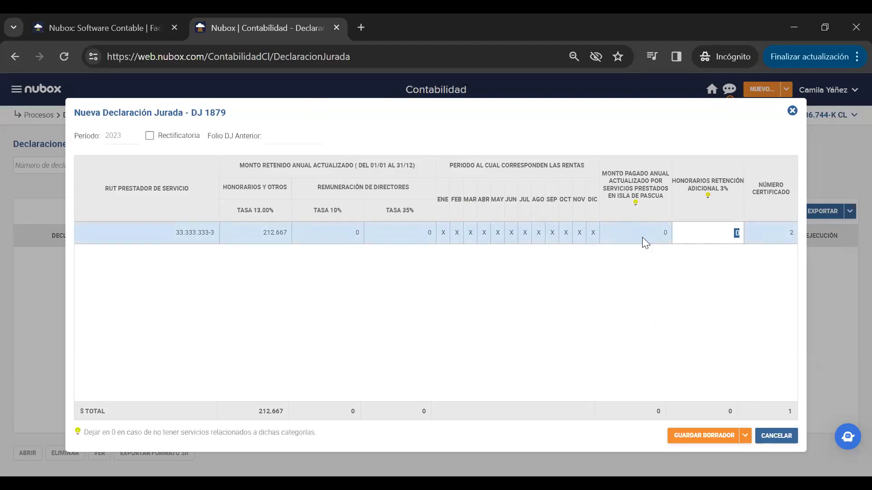
left_click(694, 260)
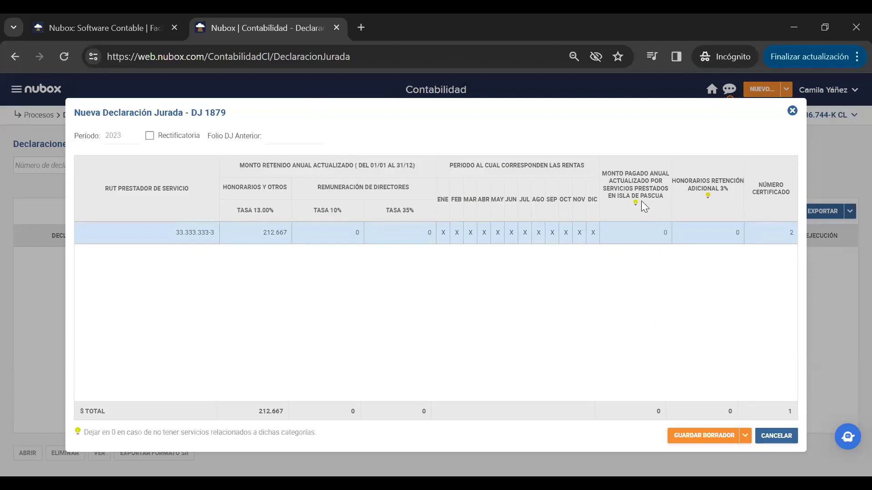
left_click(652, 237)
key("Tab")
left_click(590, 323)
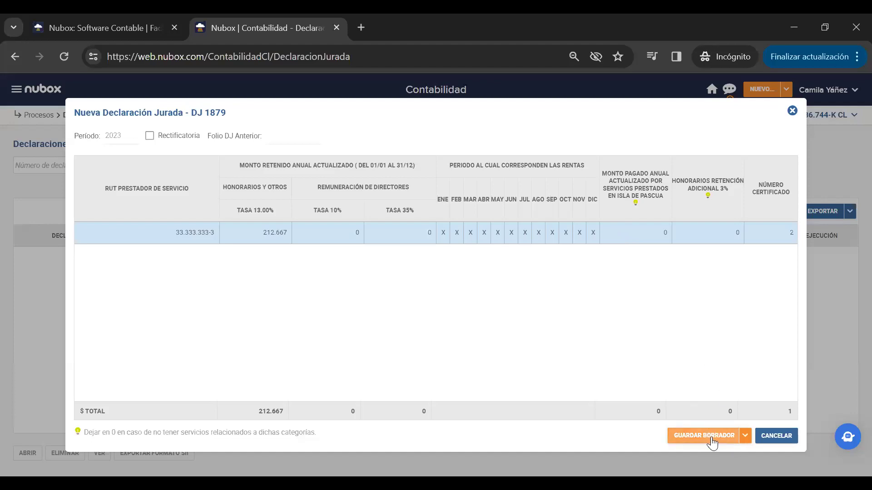
- Save DJ 1879 as a final declaration and confirm it to receive folio 4461801
left_click(744, 437)
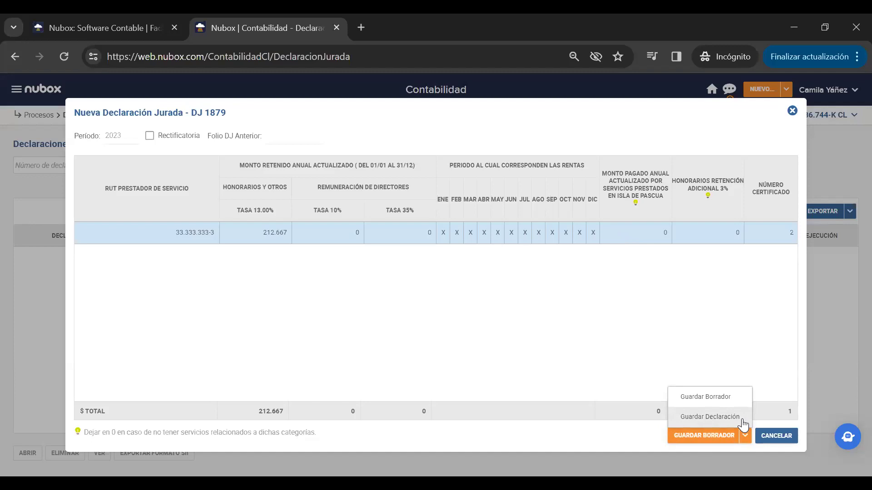
left_click(725, 417)
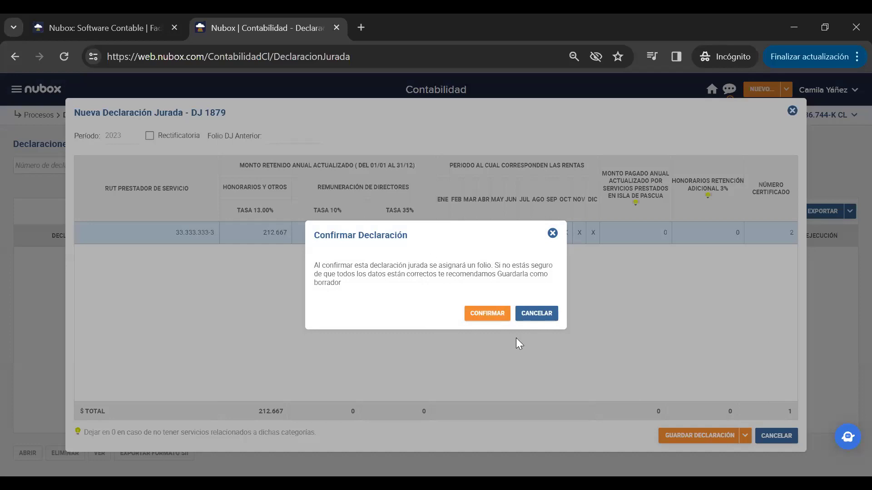
left_click(473, 314)
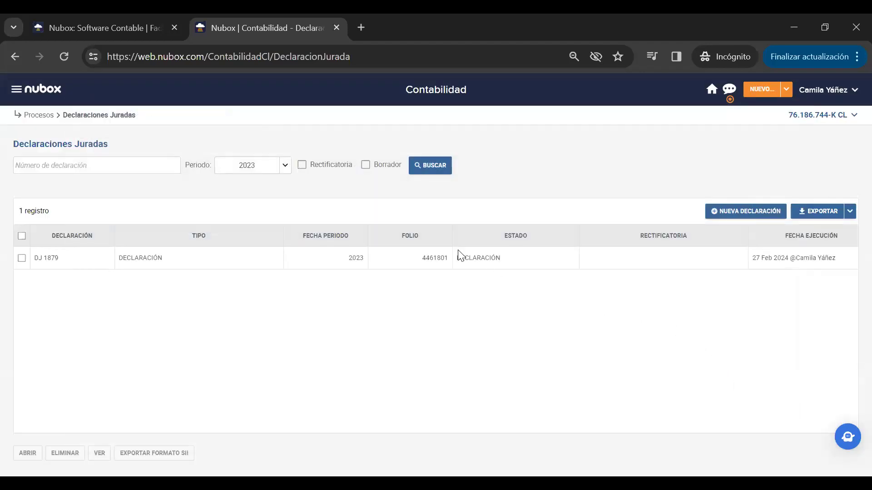
left_click(27, 262)
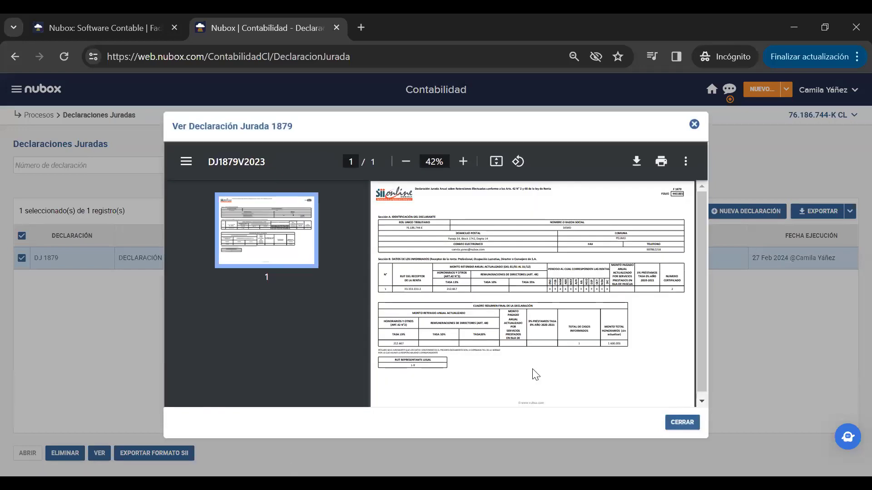
left_click(183, 163)
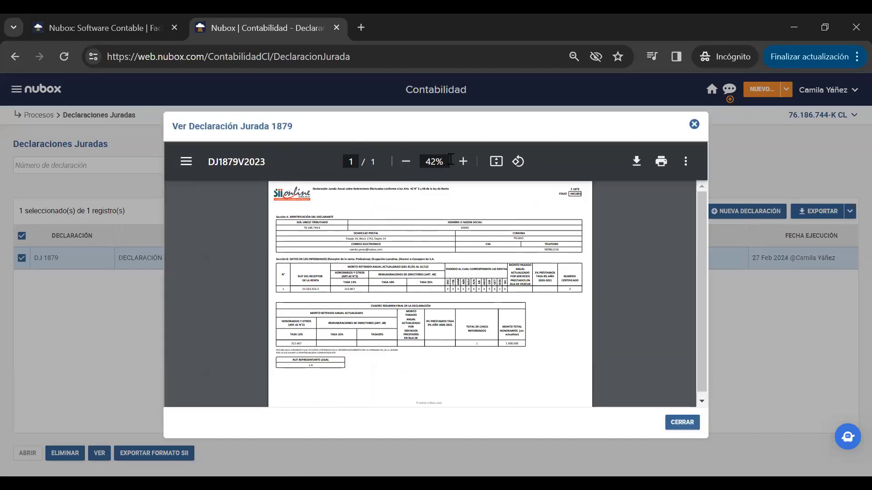
left_click(460, 162)
left_click(459, 164)
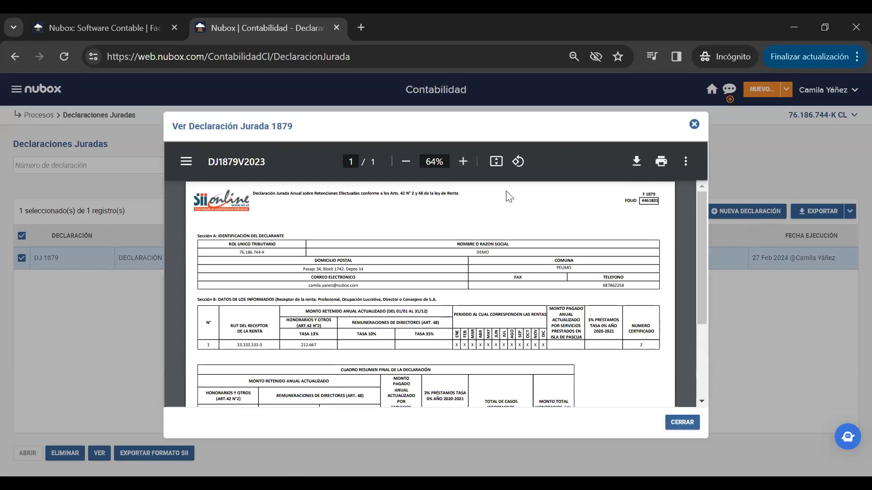
scroll(511, 195, "down", 3)
scroll(506, 286, "up", 3)
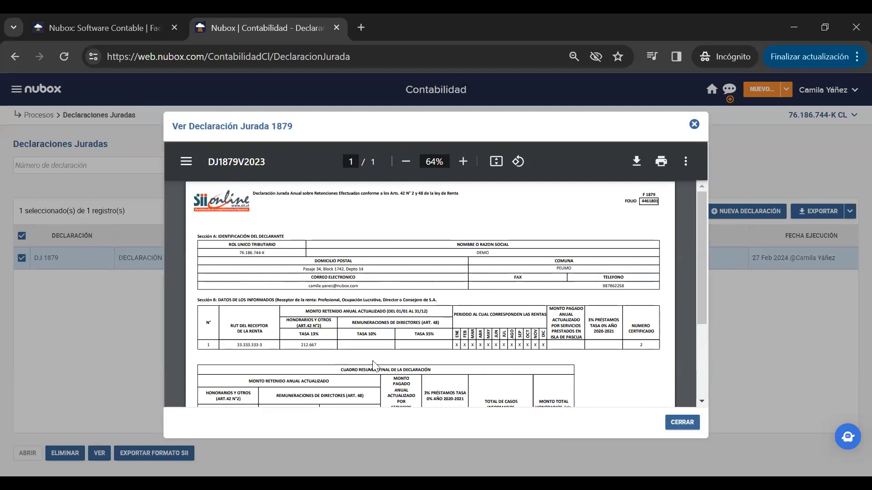
scroll(572, 325, "down", 3)
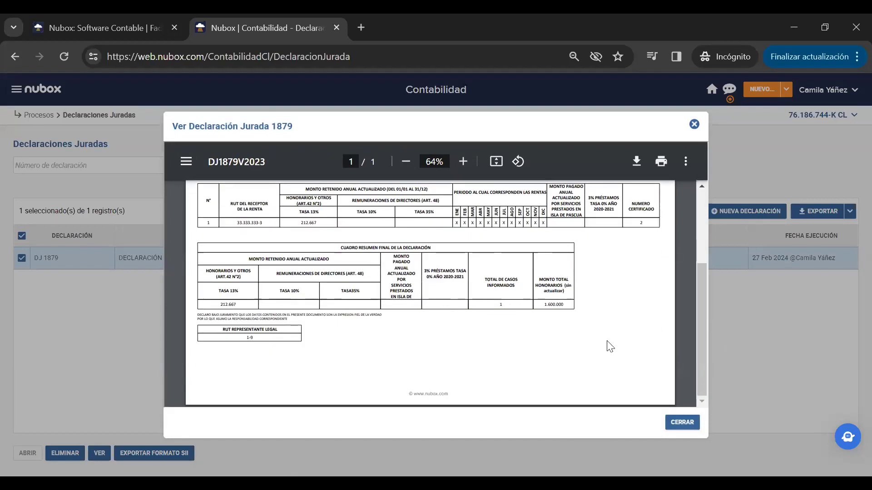
scroll(590, 315, "up", 3)
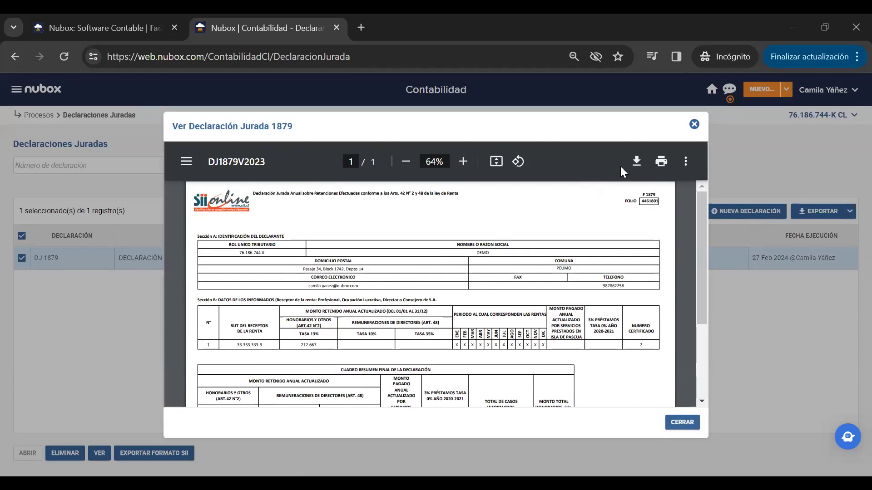
left_click(694, 125)
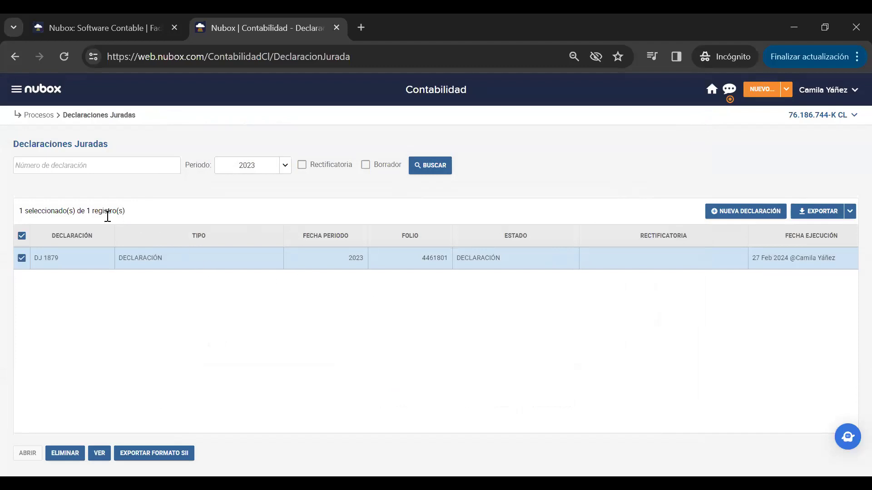
left_click(171, 454)
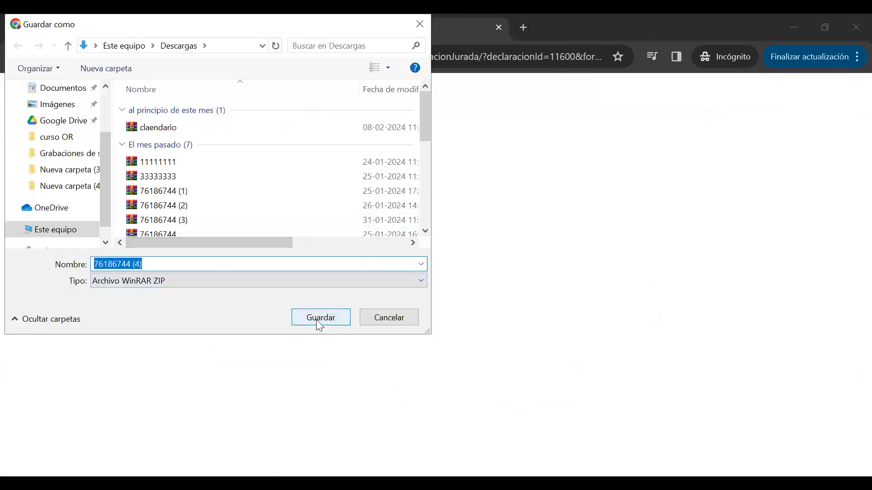
- Save the DJ 1879 SII-format ZIP to Downloads, verify the download, and start another declaration
key("Return")
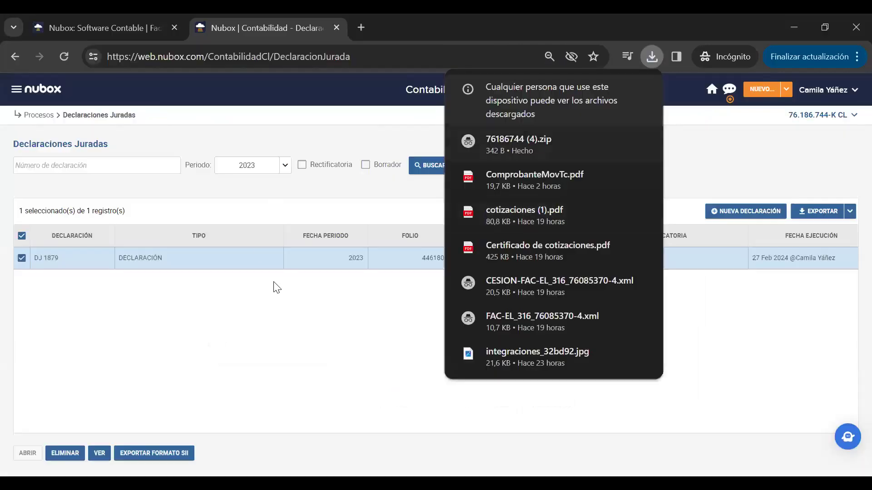
left_click(281, 356)
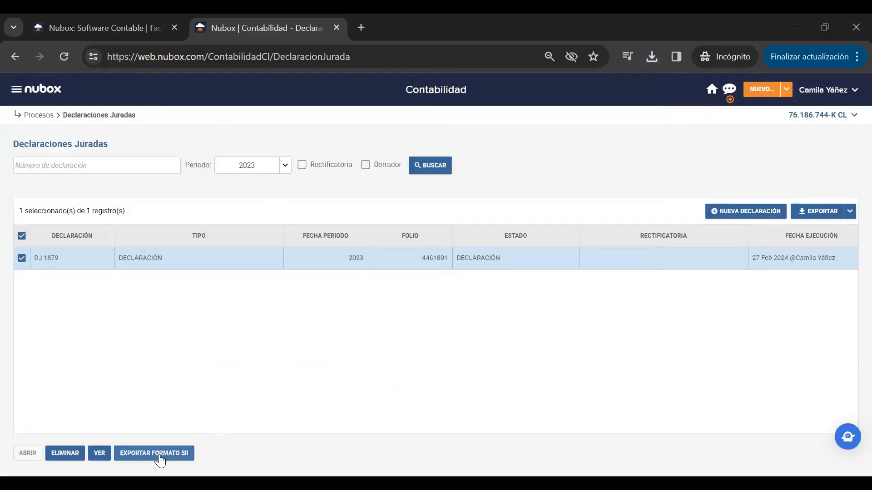
left_click(652, 57)
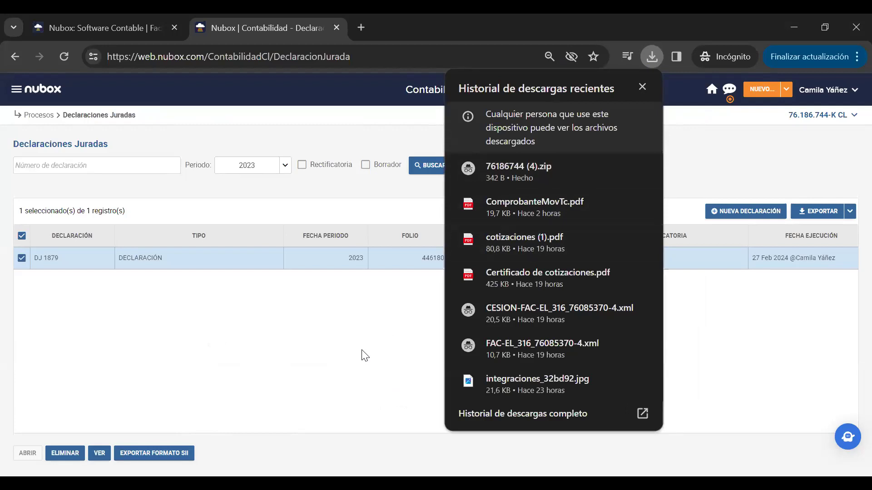
mouse_move(447, 171)
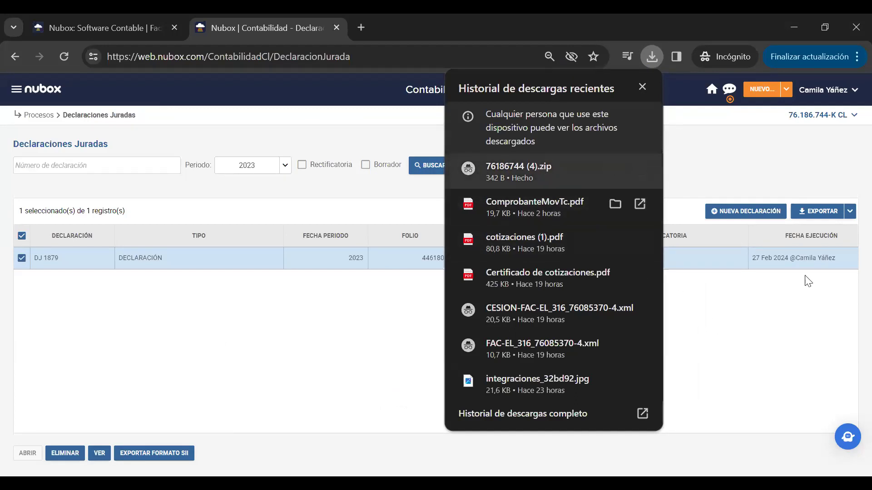
left_click(789, 352)
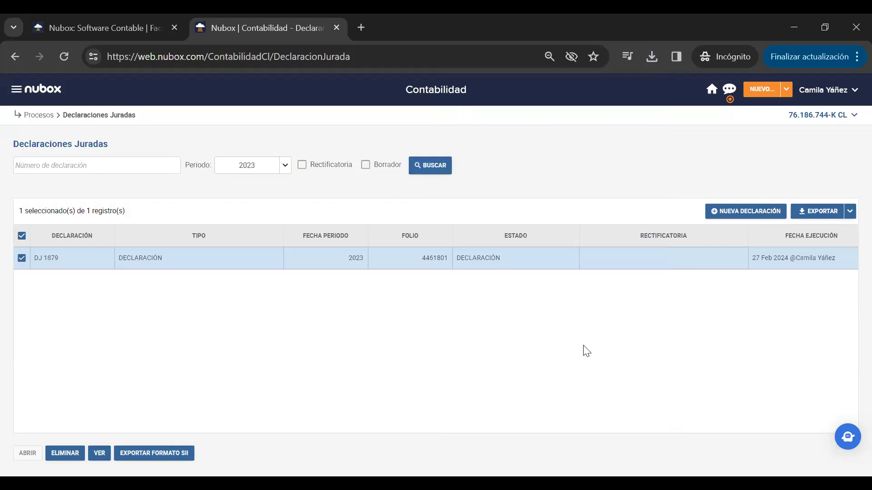
left_click(732, 217)
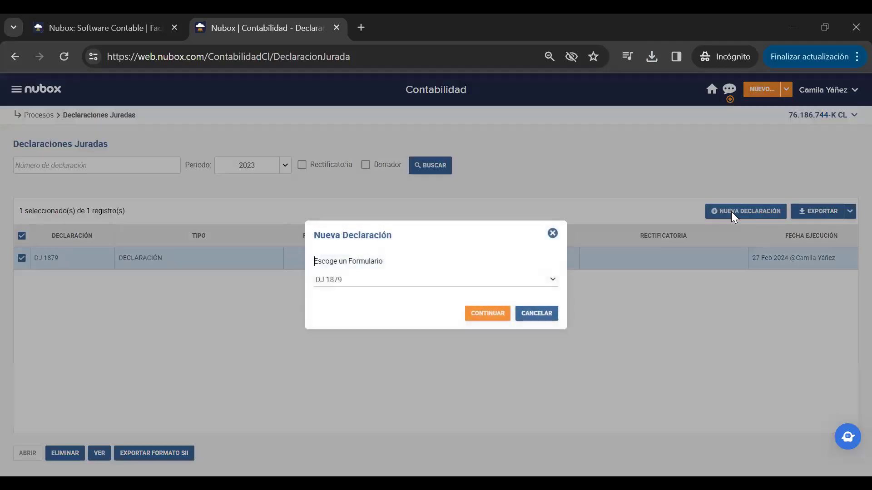
- Create a new DJ 1847 declaration and open the account list for row 2105-04
left_click(552, 281)
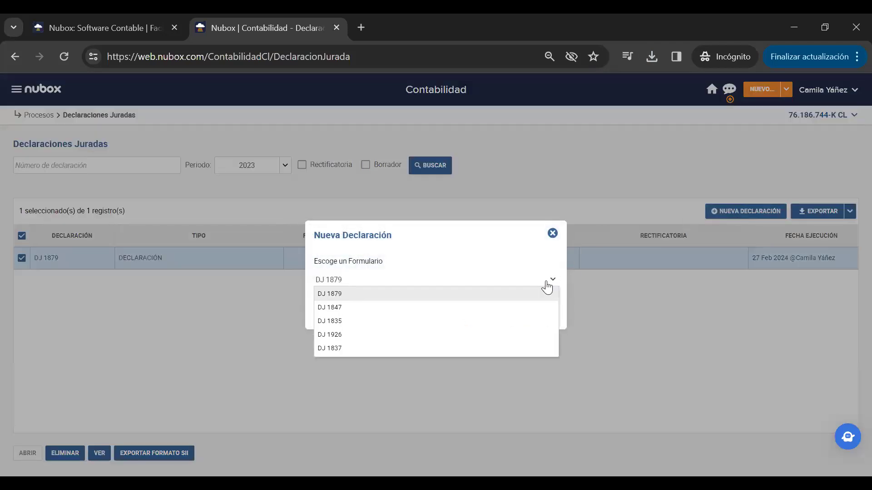
left_click(441, 309)
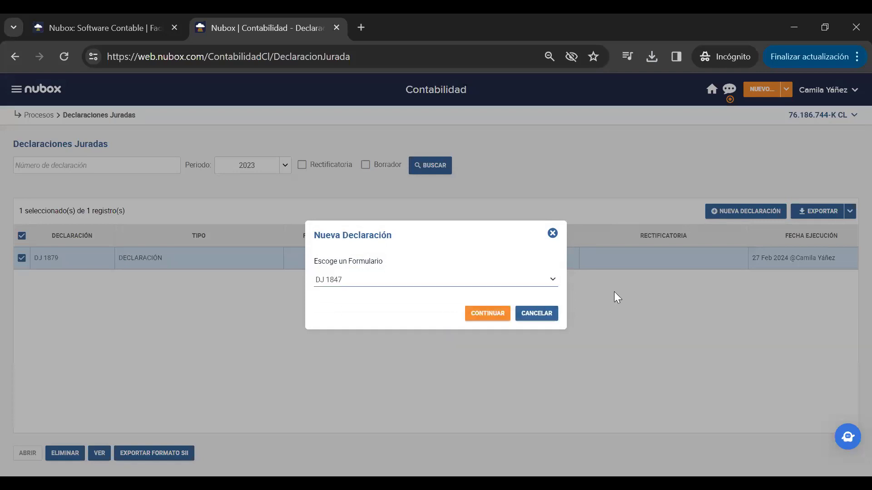
left_click(552, 323)
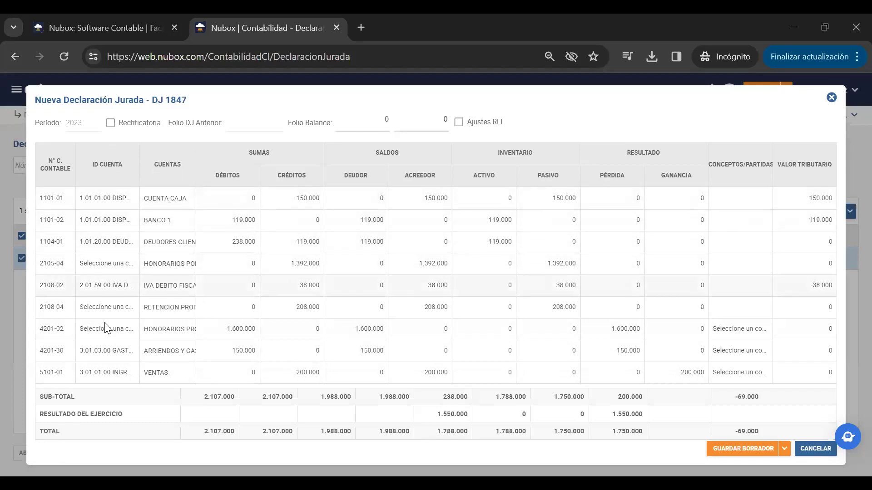
left_click(111, 266)
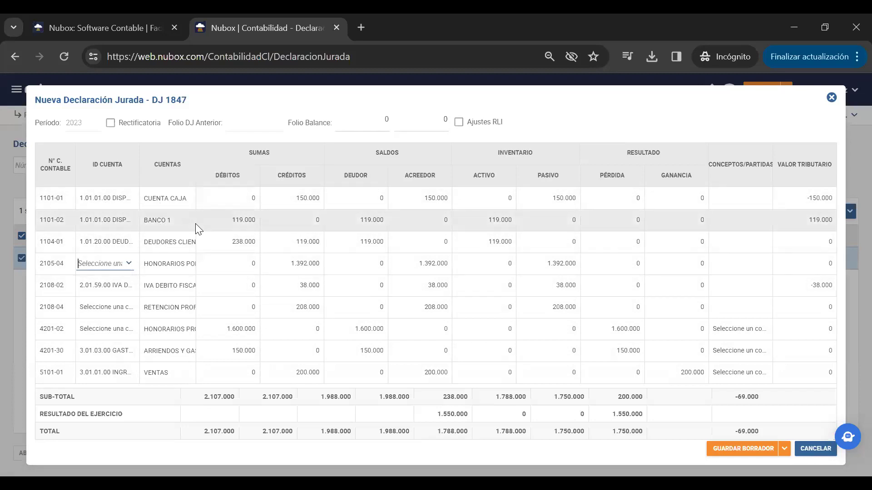
left_click(131, 261)
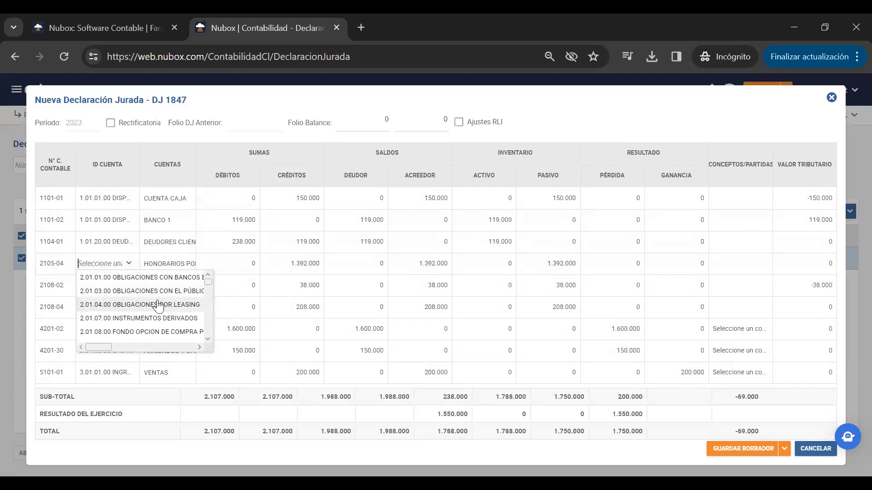
- Assign accounts 2.01.41.00, 2.01.07.00 and 3.01.11.00 to rows 2105-04, 2108-04 and 4201-02
type("hon")
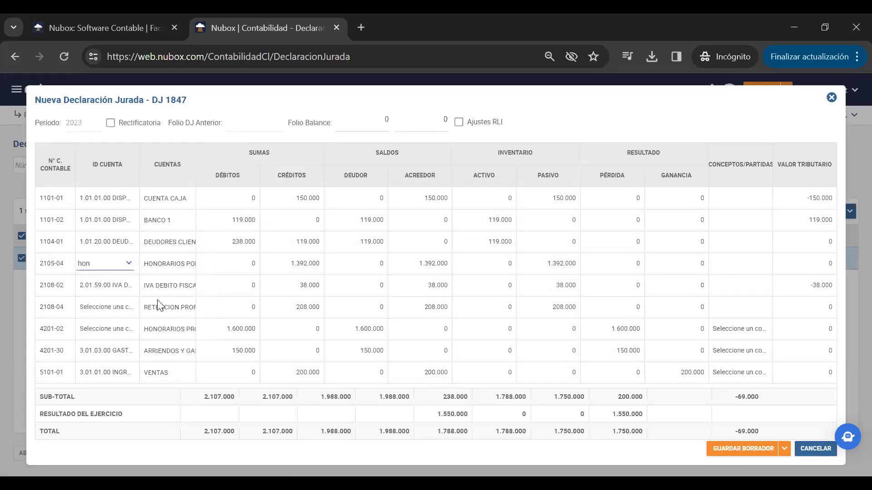
key("BackSpace")
key("BackSpace")
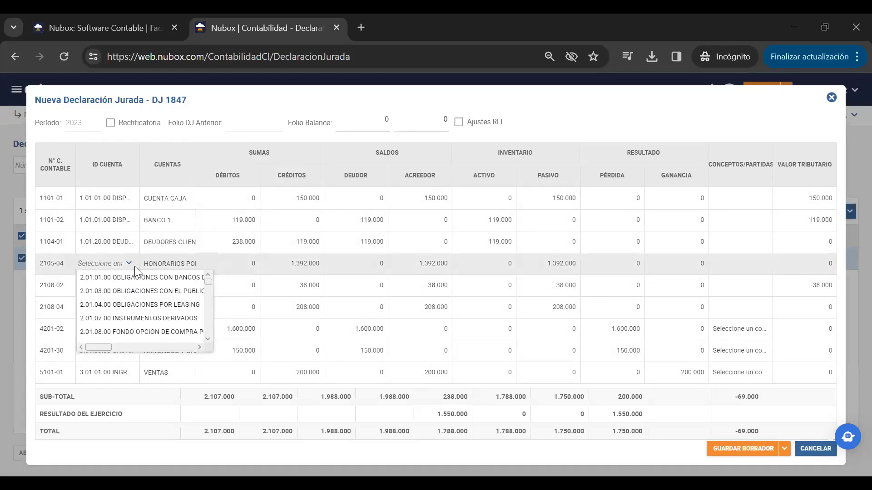
scroll(129, 323, "down", 5)
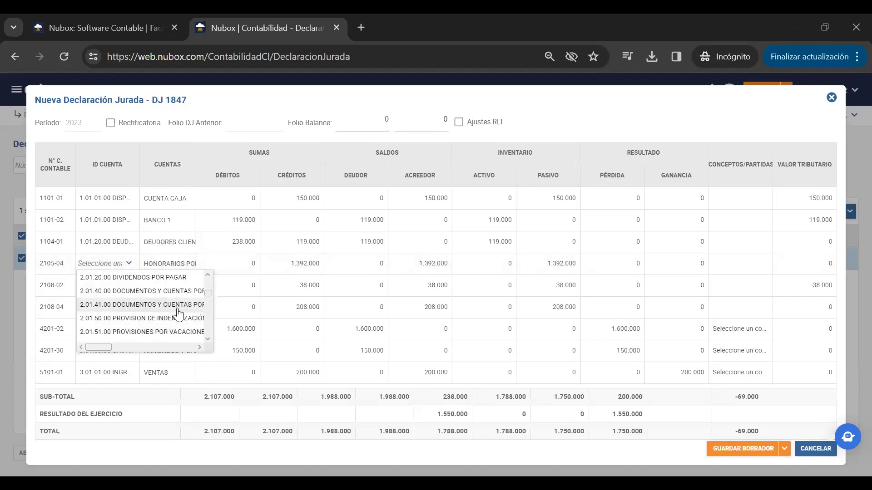
left_click(177, 318)
left_click(128, 310)
left_click(128, 331)
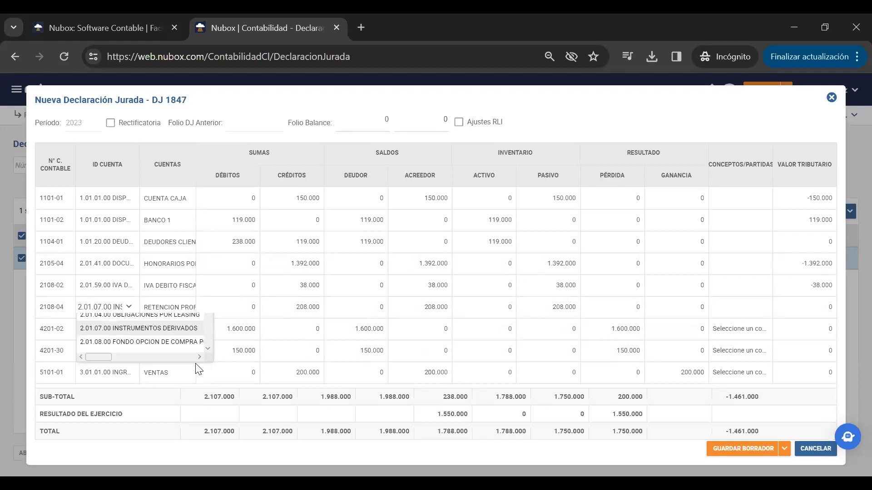
left_click(128, 334)
left_click(128, 333)
left_click(182, 366)
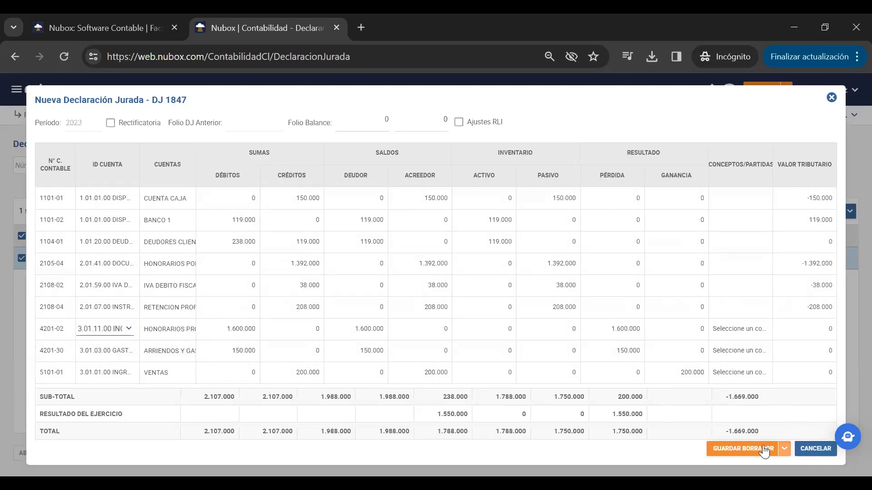
- Save DJ 1847 as a final declaration and confirm it
left_click(785, 450)
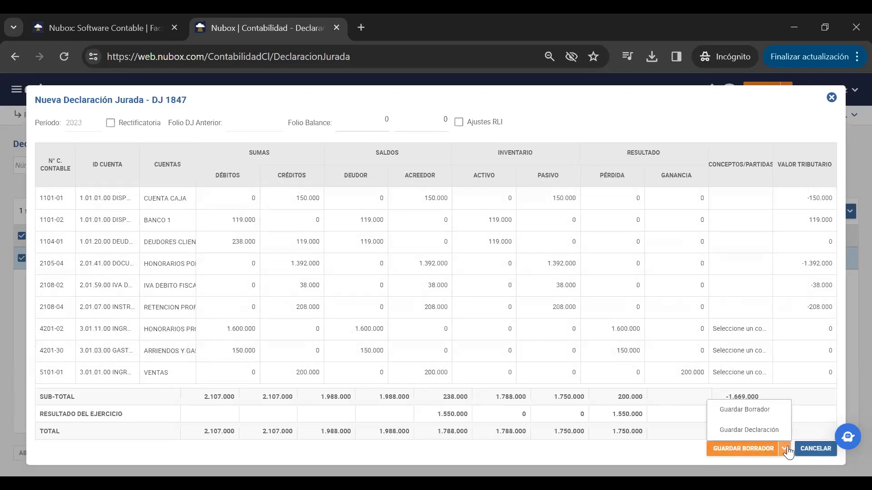
left_click(756, 430)
left_click(496, 314)
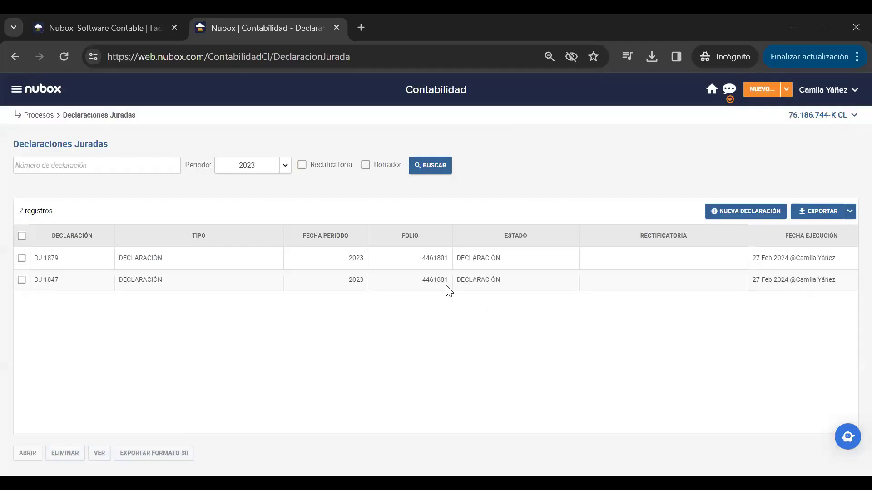
left_click(16, 89)
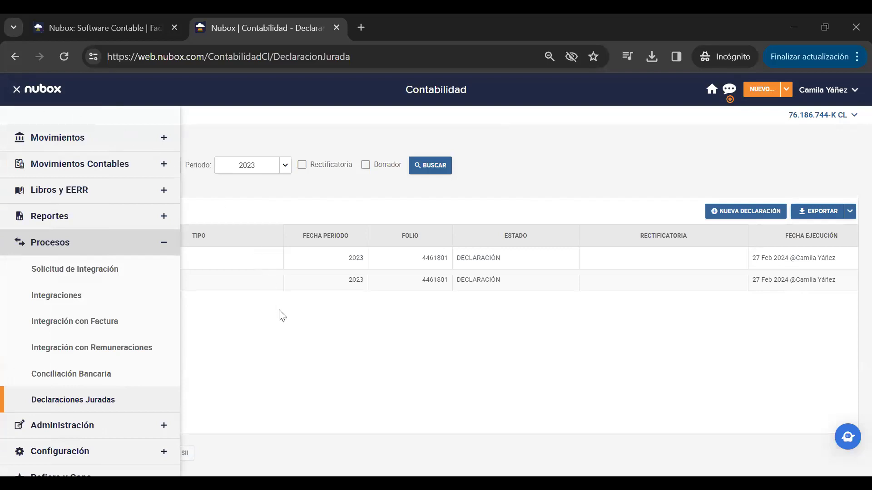
- Go to Configuración > Plan de Cuentas and select the DEMO 0607 chart
left_click(108, 247)
left_click(109, 295)
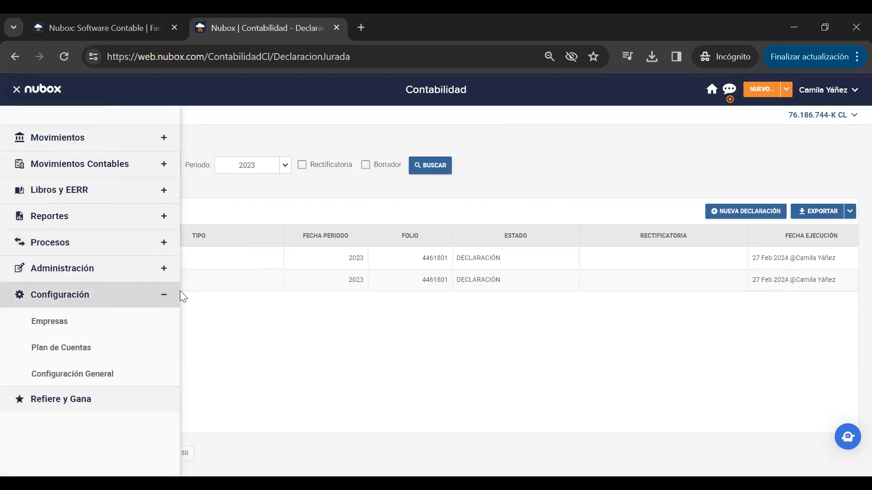
left_click(434, 333)
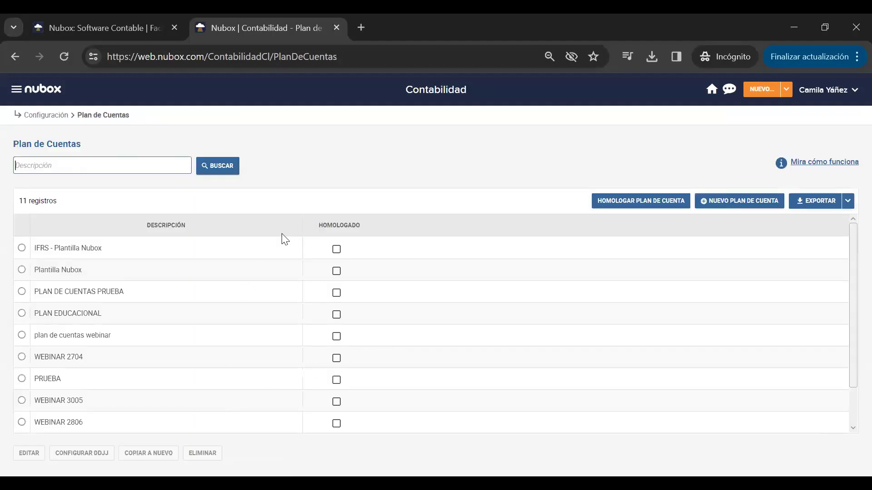
scroll(281, 328, "down", 1)
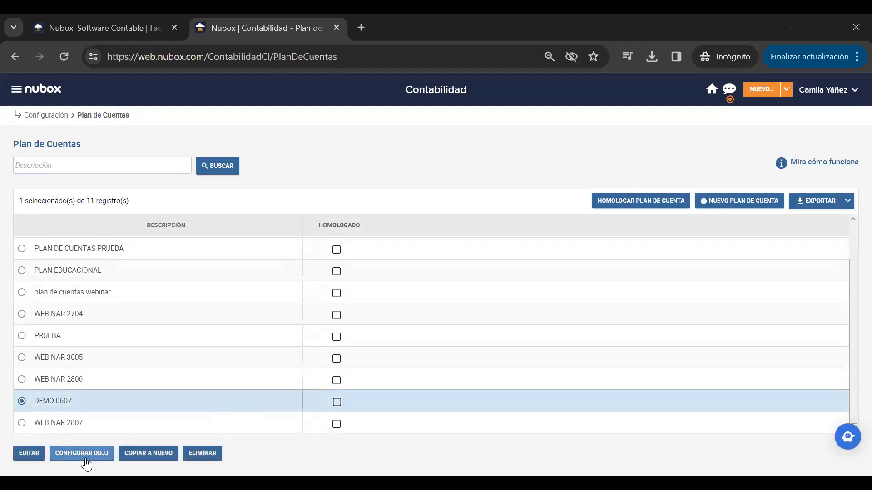
left_click(95, 454)
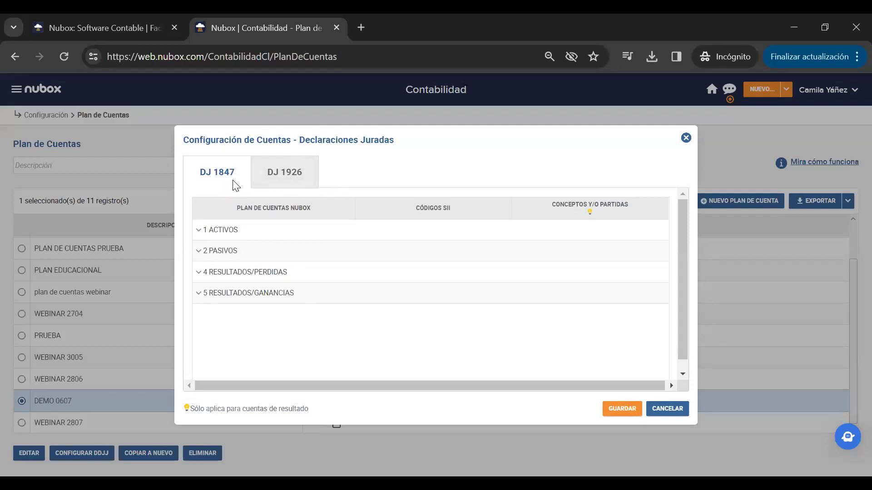
left_click(199, 230)
left_click(205, 254)
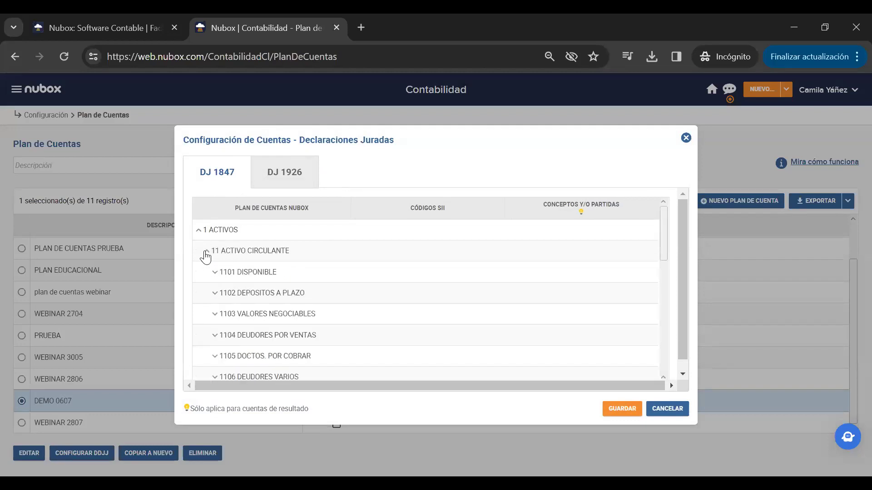
left_click(215, 272)
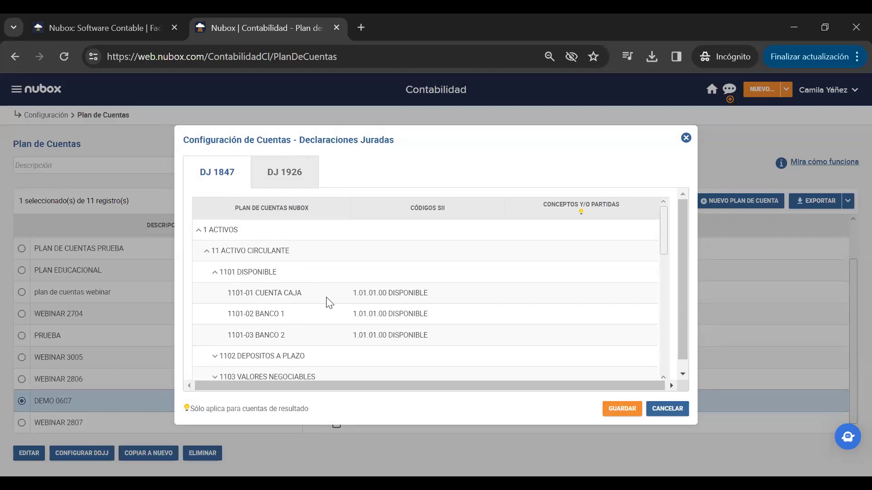
left_click(366, 298)
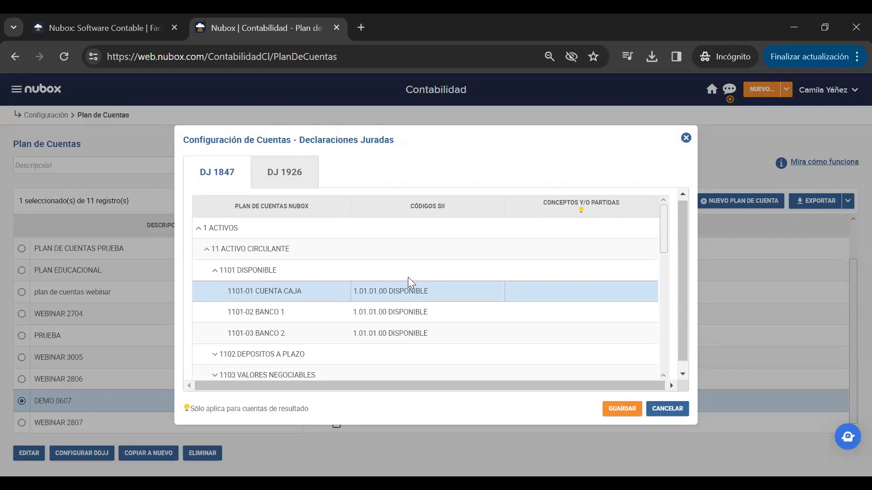
left_click(437, 295)
left_click(500, 293)
scroll(493, 346, "down", 1)
scroll(479, 340, "up", 1)
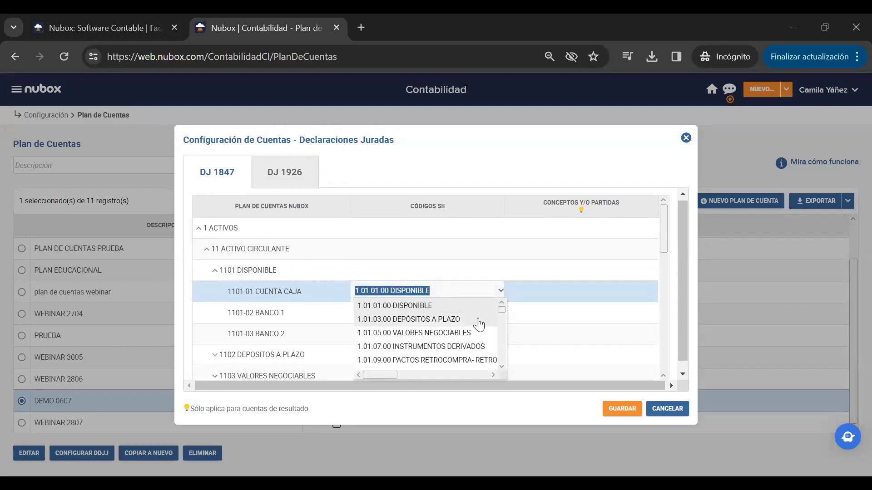
left_click(435, 307)
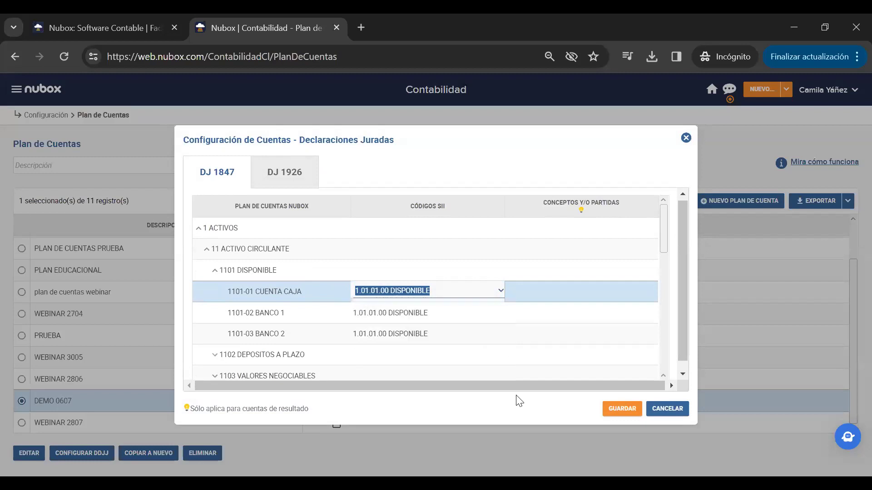
left_click(627, 411)
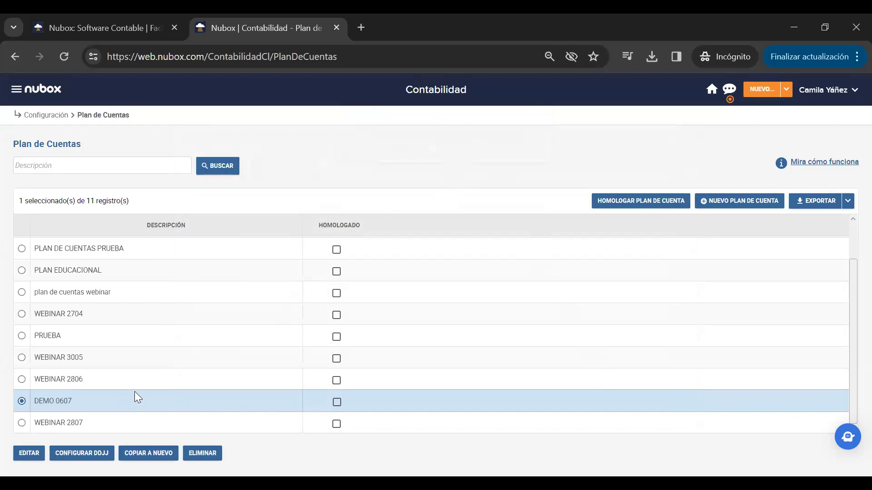
left_click(98, 450)
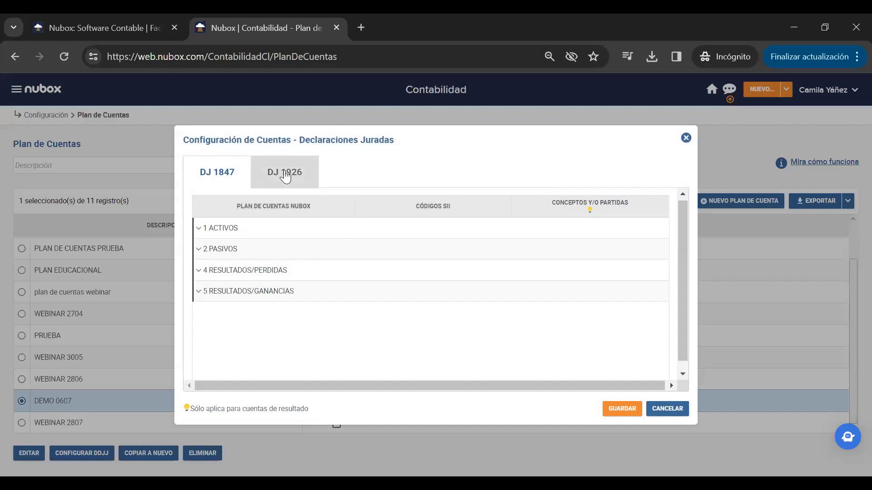
- Open the DJ 1926 mapping and expand 1 ACTIVOS down to 1101 DISPONIBLE
left_click(284, 173)
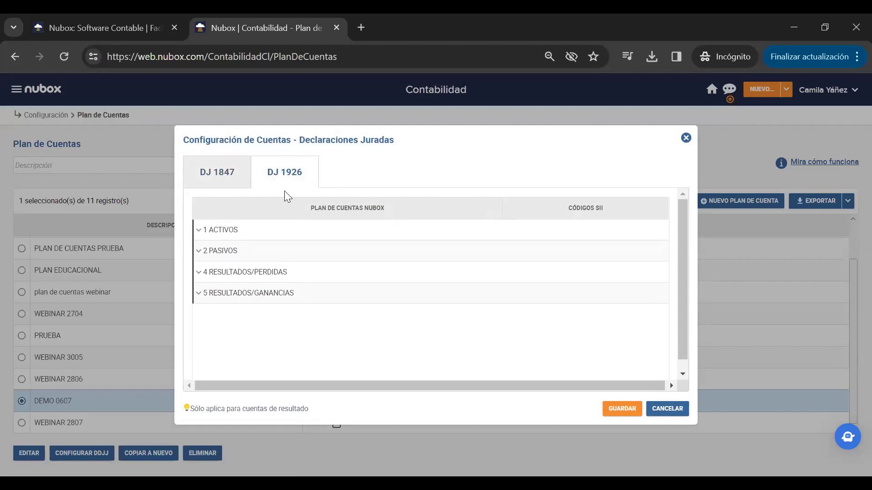
left_click(199, 230)
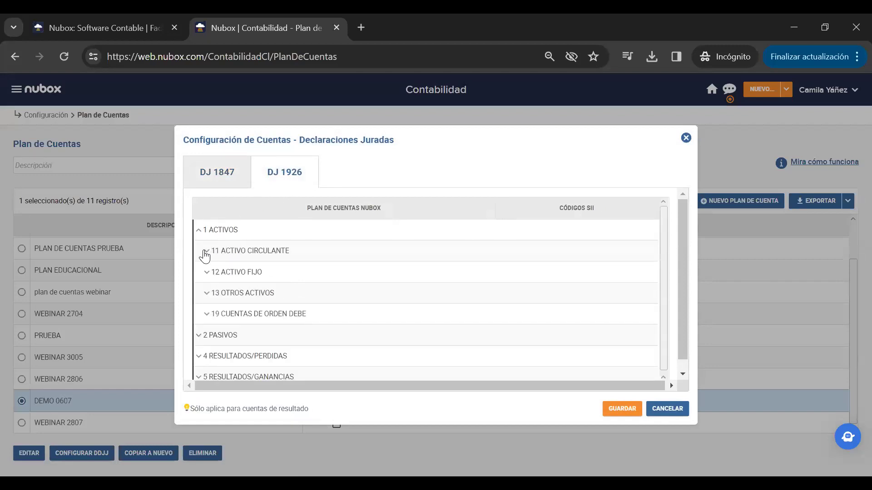
left_click(205, 254)
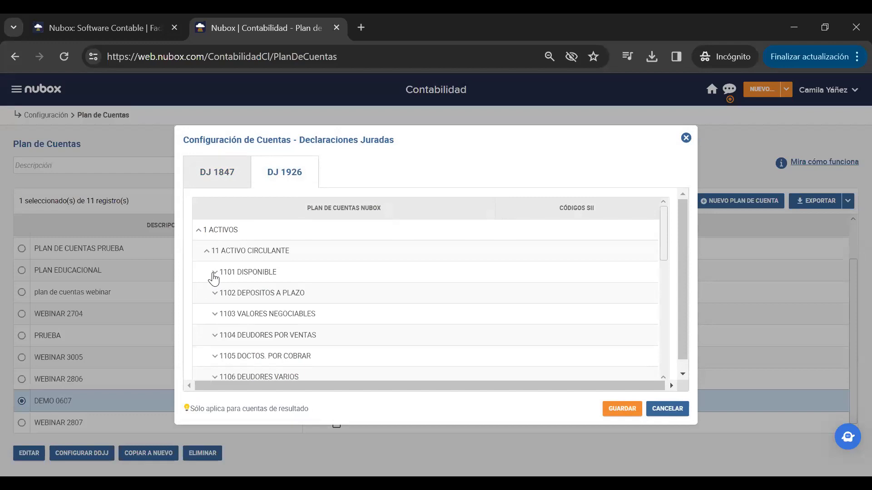
left_click(214, 274)
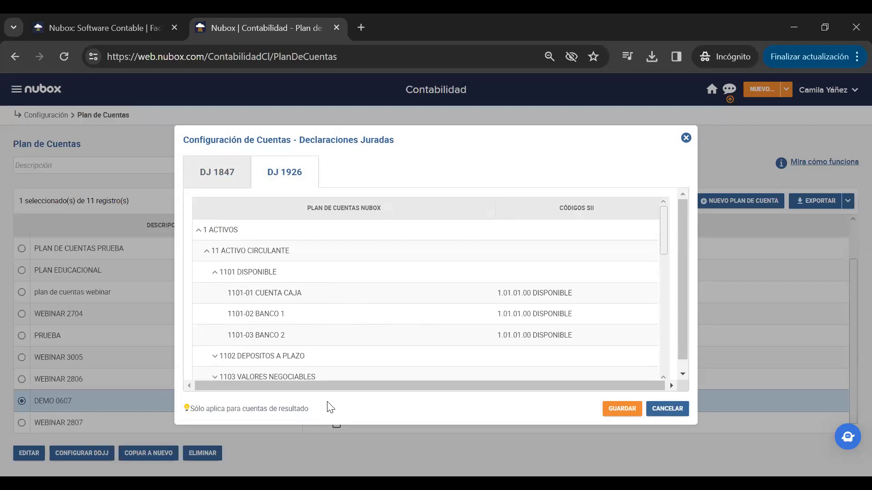
- Assign SII code 1.01.01.00 DISPONIBLE to 1101-02 BANCO 1 and save the mapping
left_click(549, 321)
left_click(565, 312)
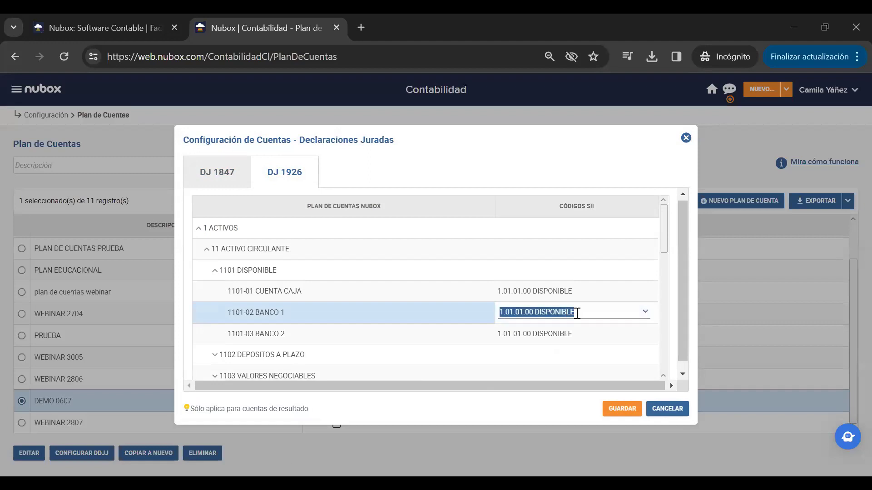
left_click(646, 317)
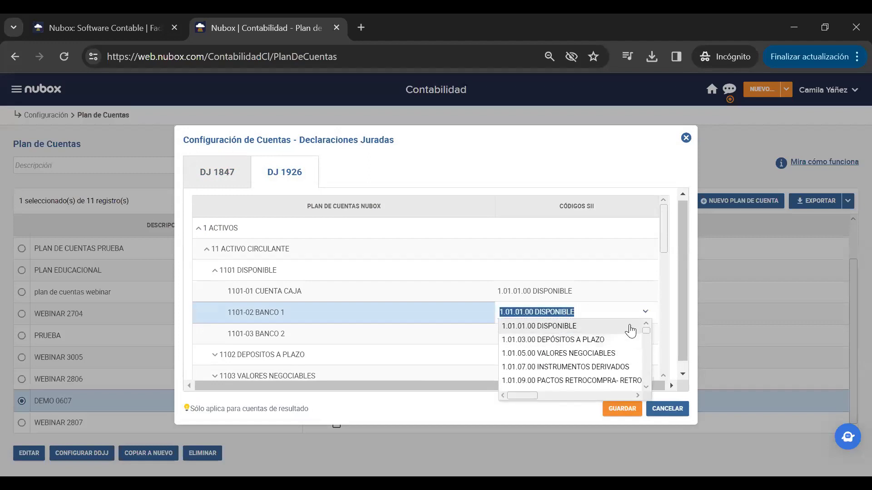
left_click(538, 172)
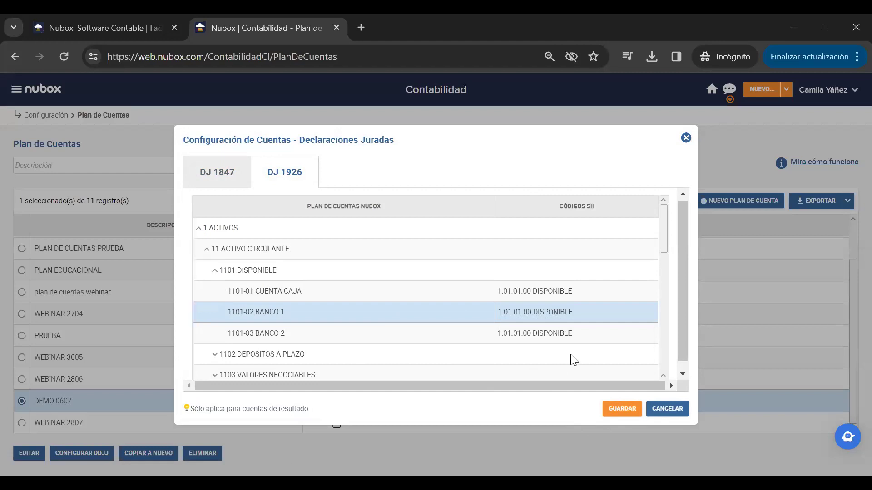
left_click(622, 411)
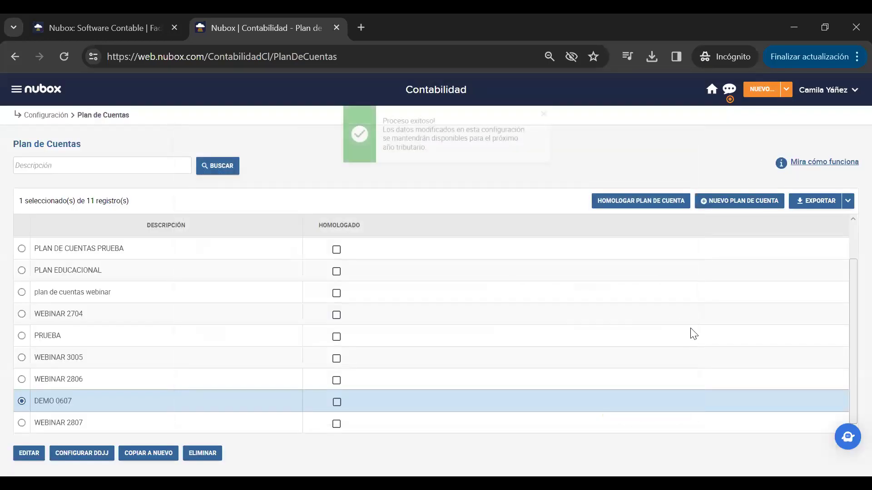
left_click(15, 90)
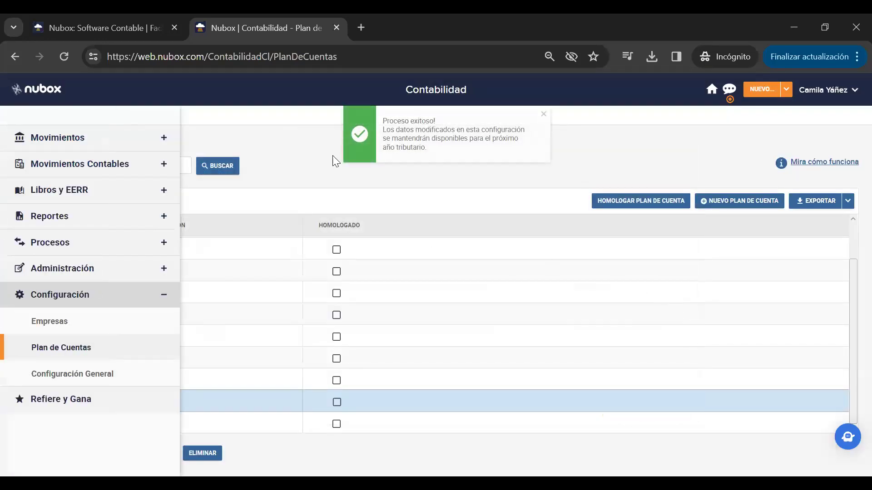
- Create a new 2023 DJ 1926 declaration and set the initial folio number to 1
left_click(87, 247)
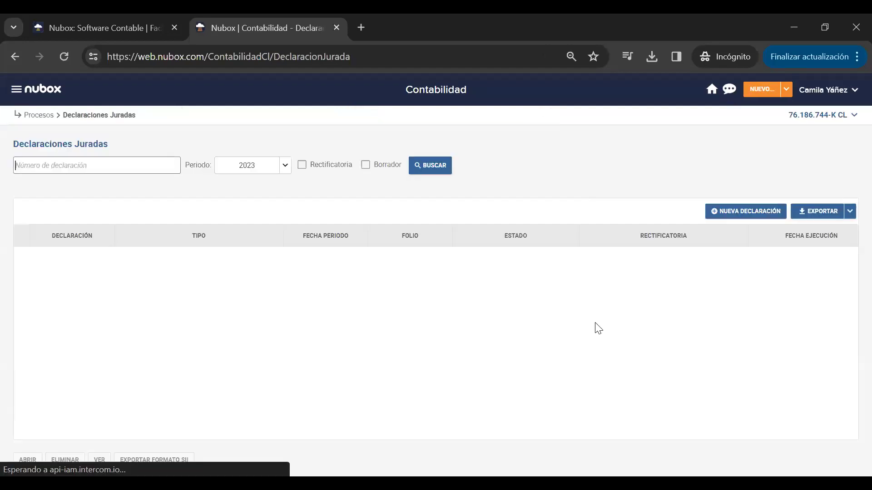
left_click(761, 211)
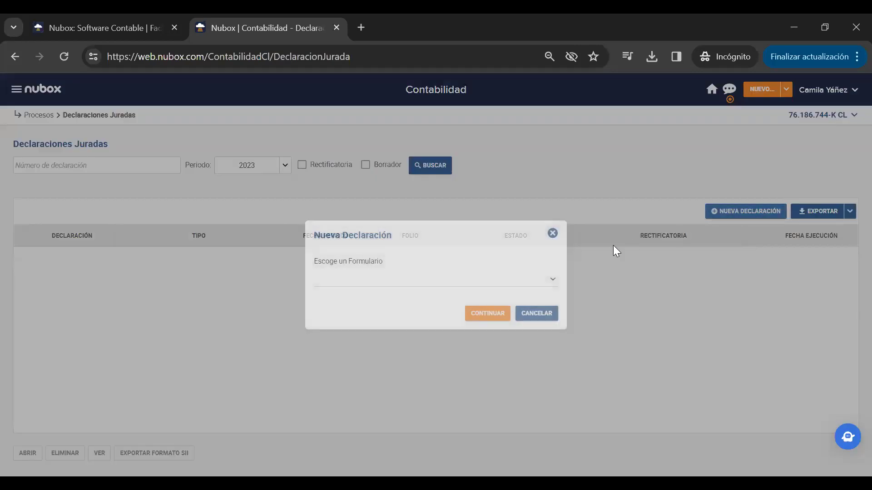
left_click(554, 281)
left_click(432, 334)
left_click(484, 313)
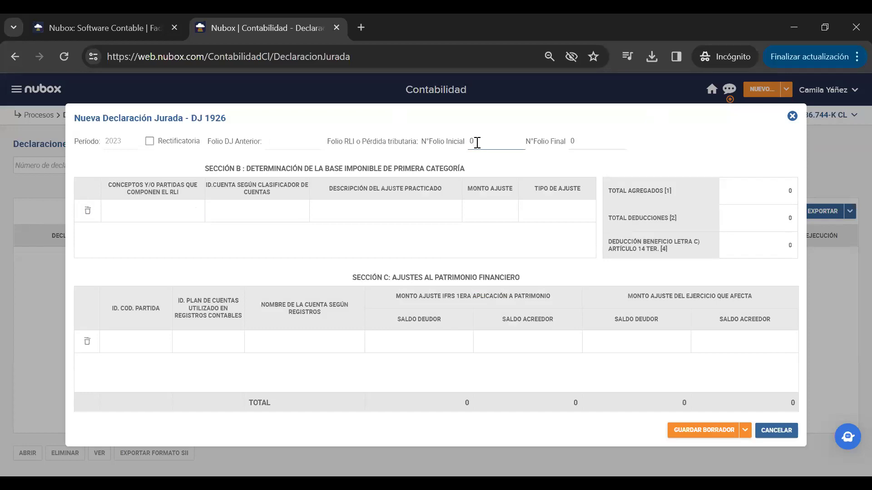
type("1")
left_click(589, 140)
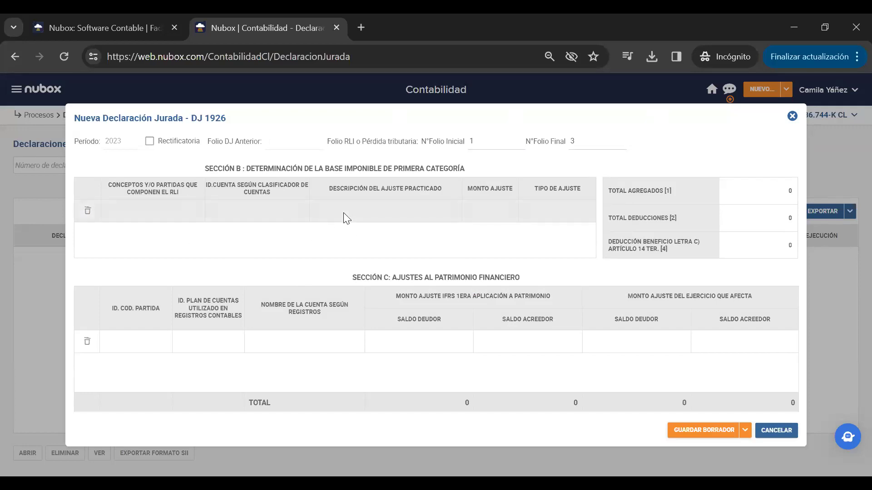
- In Section B's first row, choose RLI concept 1673 and classifier account 5.01.01.01
left_click(177, 207)
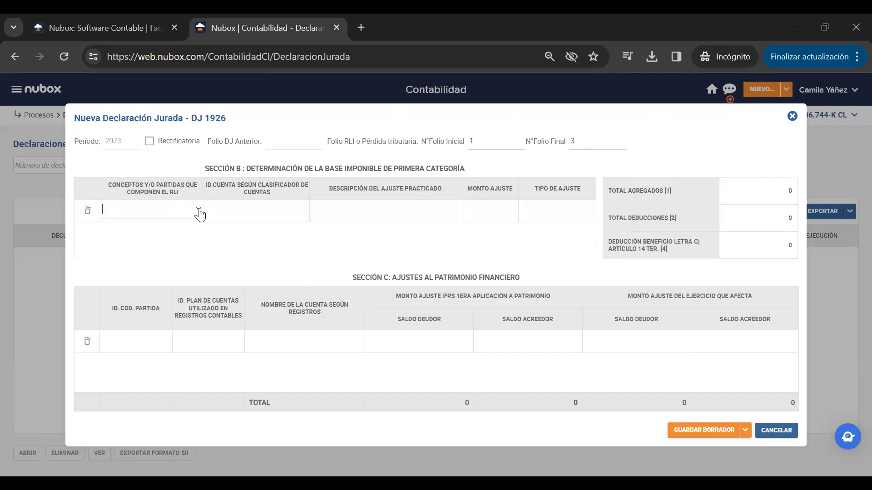
left_click(200, 212)
left_click(254, 228)
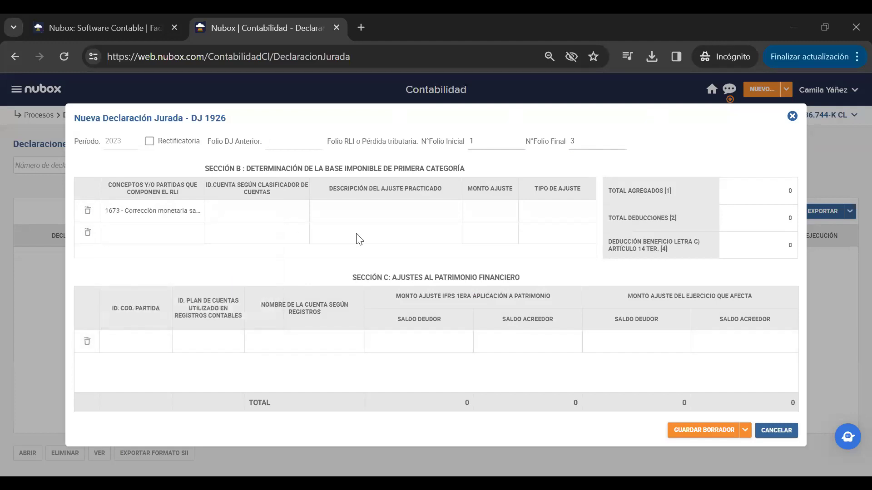
left_click(268, 212)
left_click(302, 210)
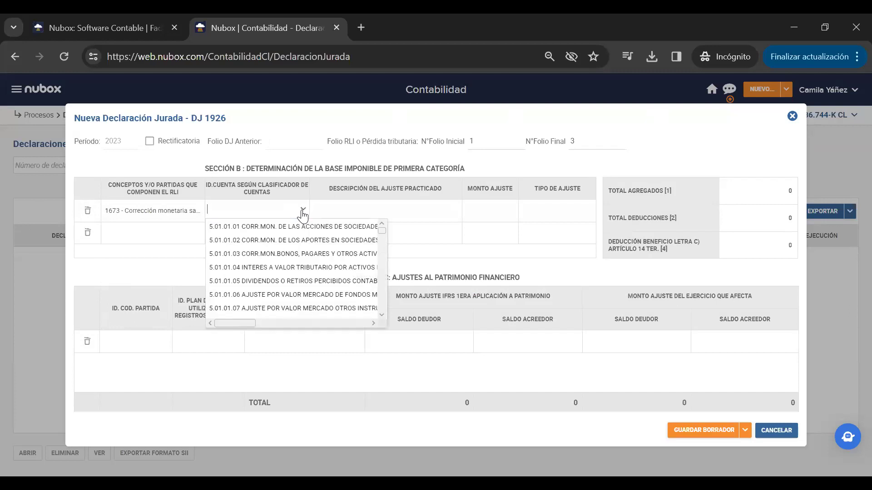
scroll(295, 270, "down", 3)
scroll(311, 255, "up", 3)
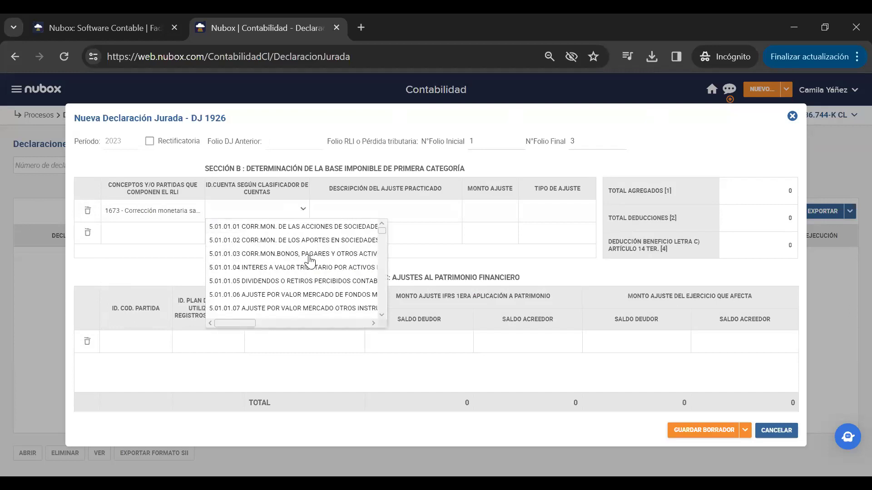
left_click(318, 227)
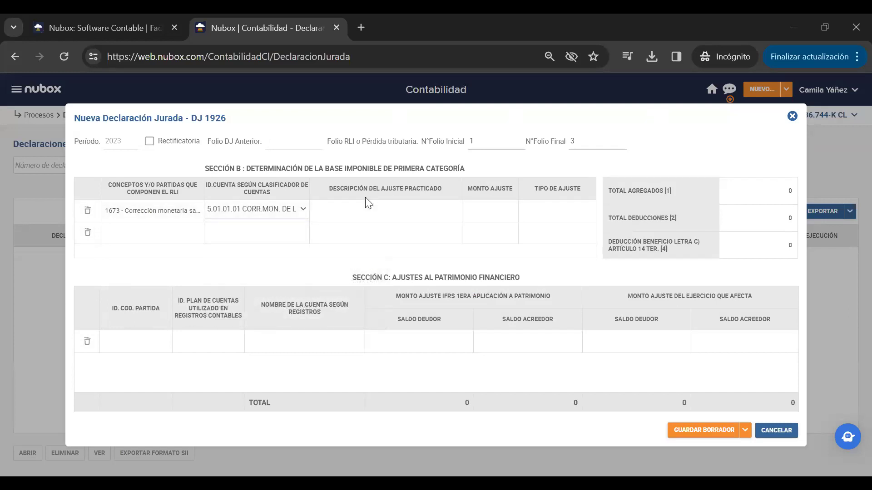
- Enter description 'ajuste', amount 3.000.000 and type 1 - Agregado for that row
left_click(434, 209)
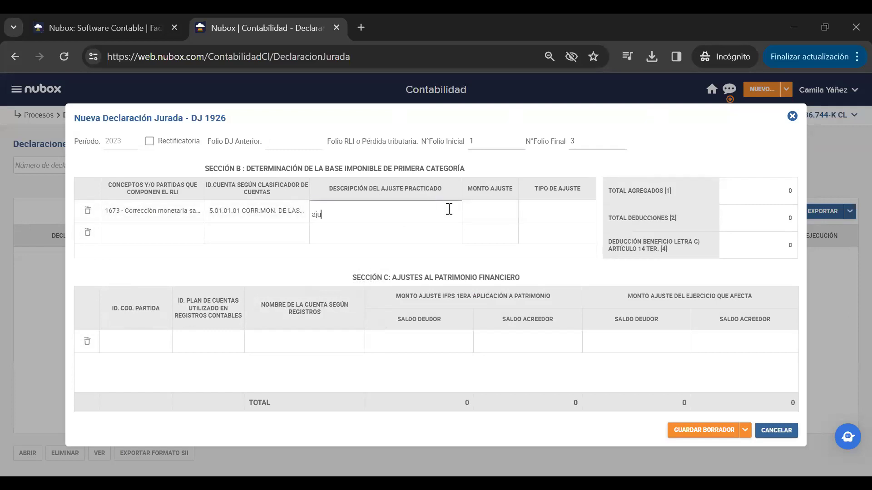
left_click(480, 210)
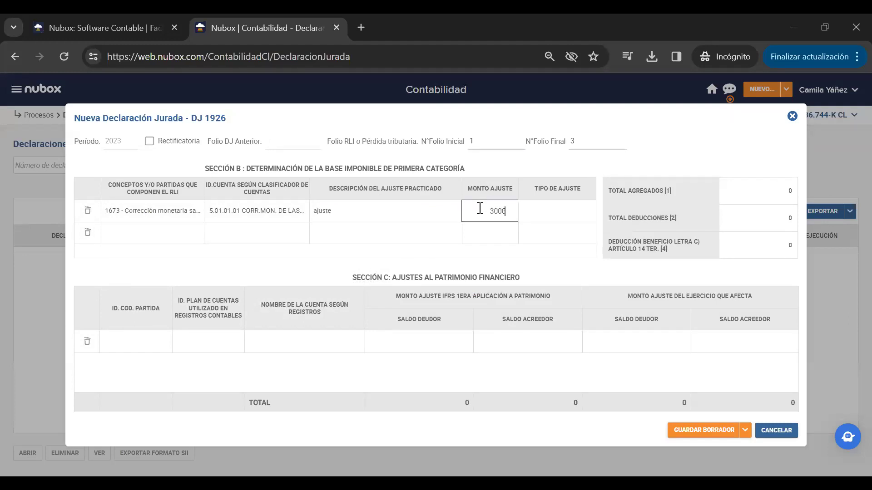
left_click(583, 212)
left_click(587, 213)
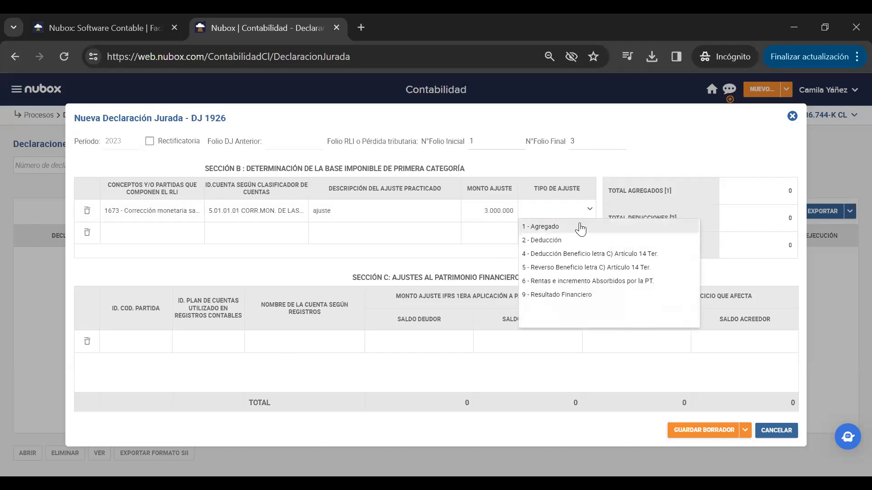
left_click(538, 225)
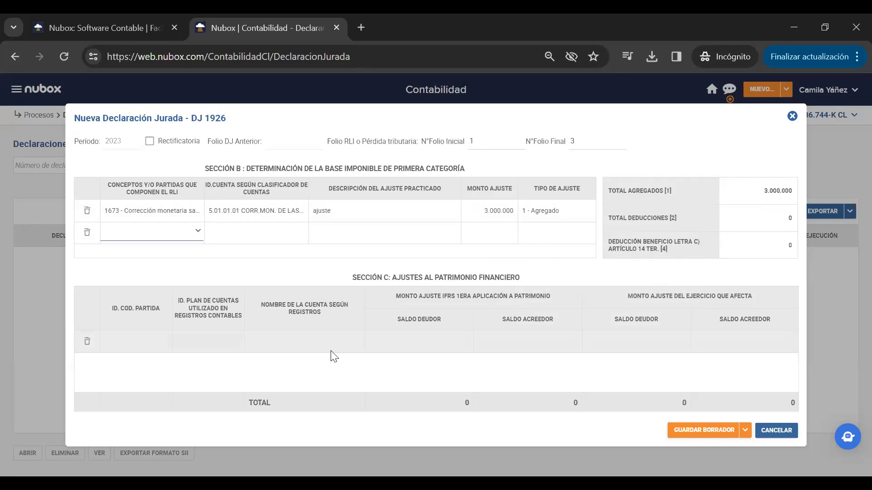
left_click(126, 340)
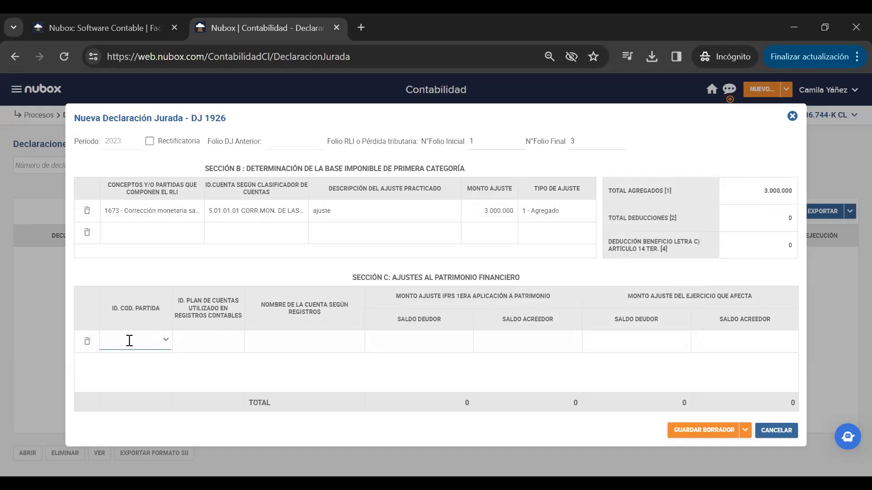
- Add a Section C row for code 1.01.01.00, account 1101-02 BANCO 1, debit 20.000
left_click(166, 341)
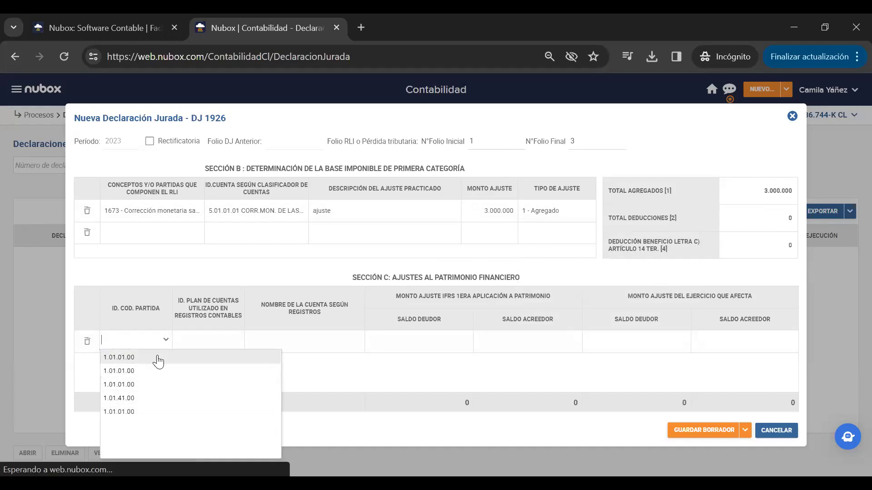
left_click(157, 371)
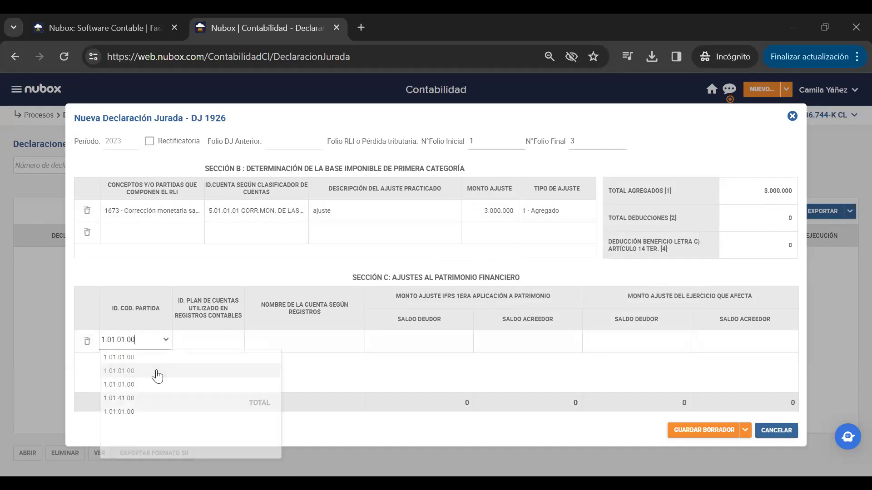
left_click(208, 340)
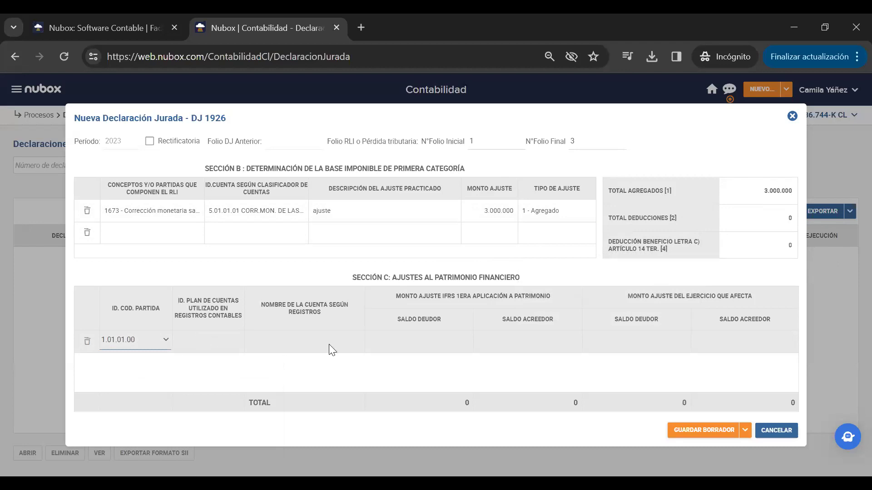
left_click(417, 341)
left_click(630, 339)
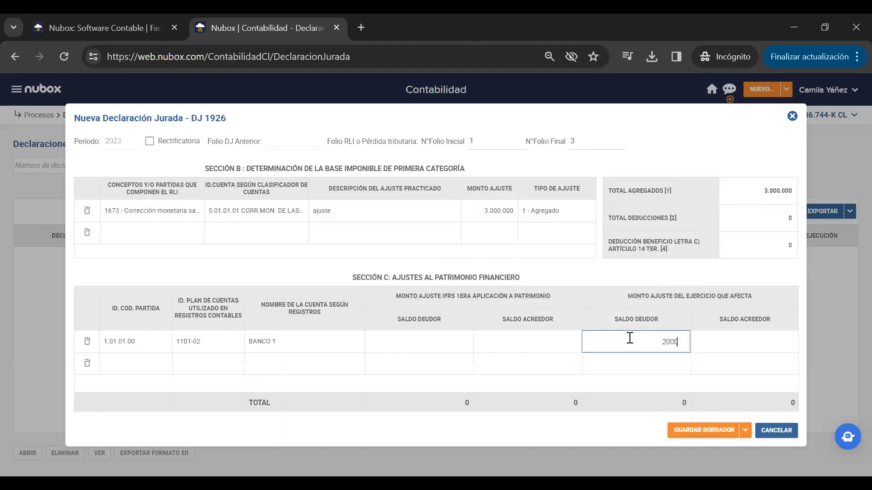
key("Return")
- Add a second row for code 1.01.41.00 BIENES RAICES with credit balance 20.000
left_click(140, 363)
left_click(160, 364)
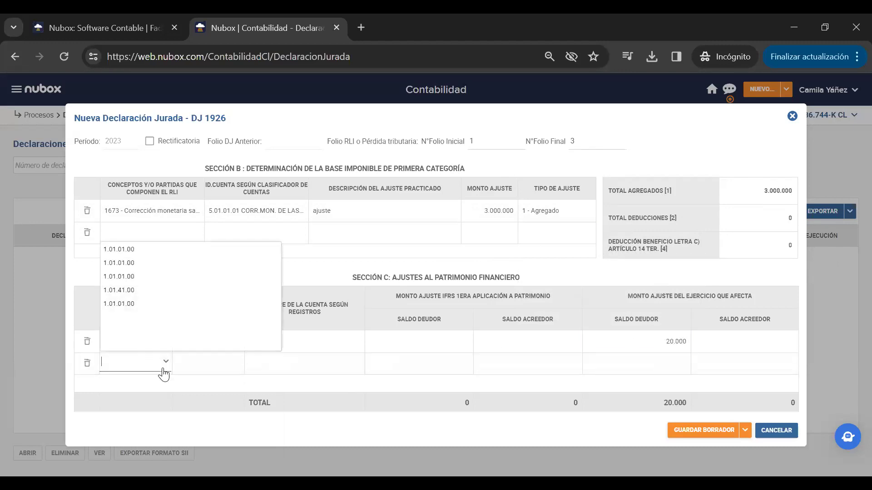
left_click(156, 302)
left_click(761, 363)
type("20.0")
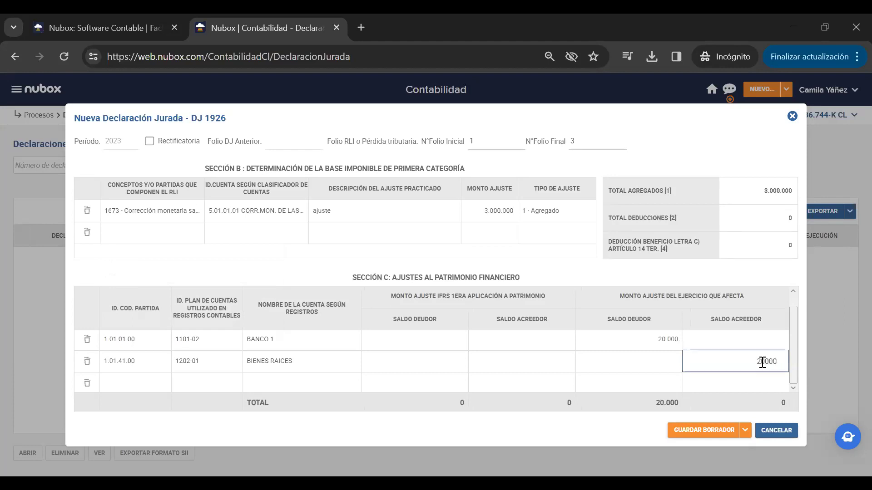
type("00")
key("Tab")
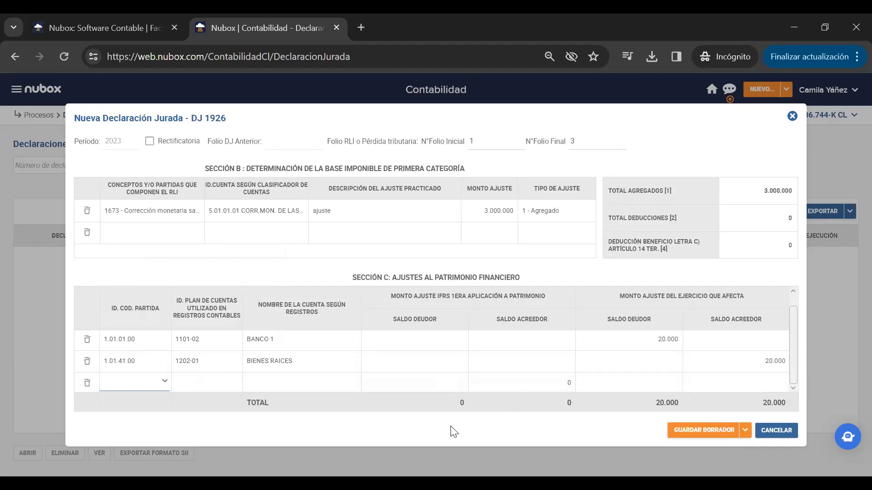
left_click(745, 432)
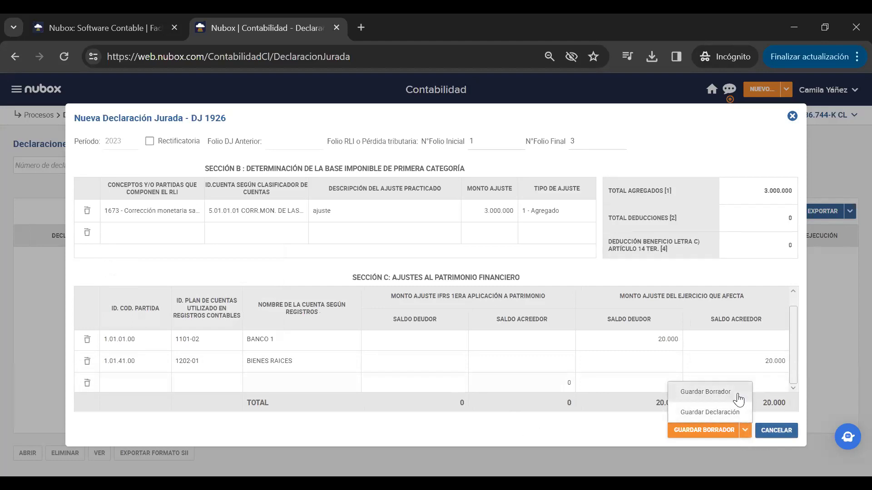
- Confirm DJ 1926 as a final declaration with folio 4461801 and select it in the list
left_click(730, 414)
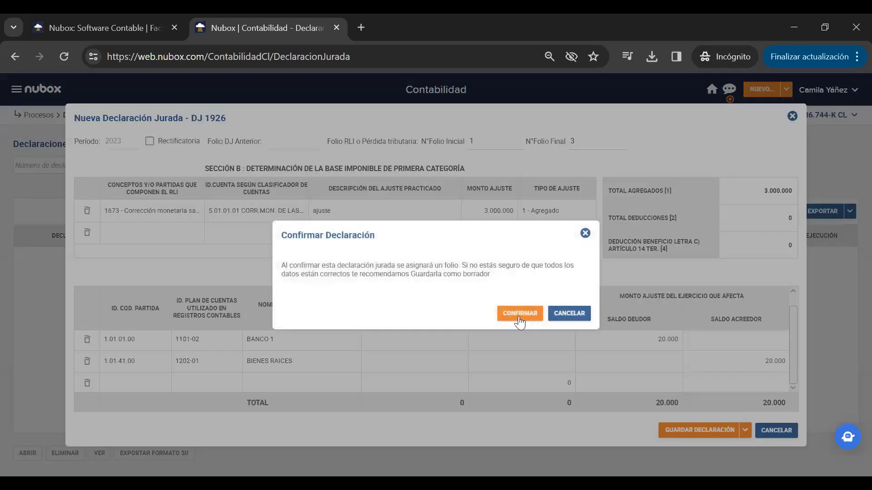
left_click(519, 313)
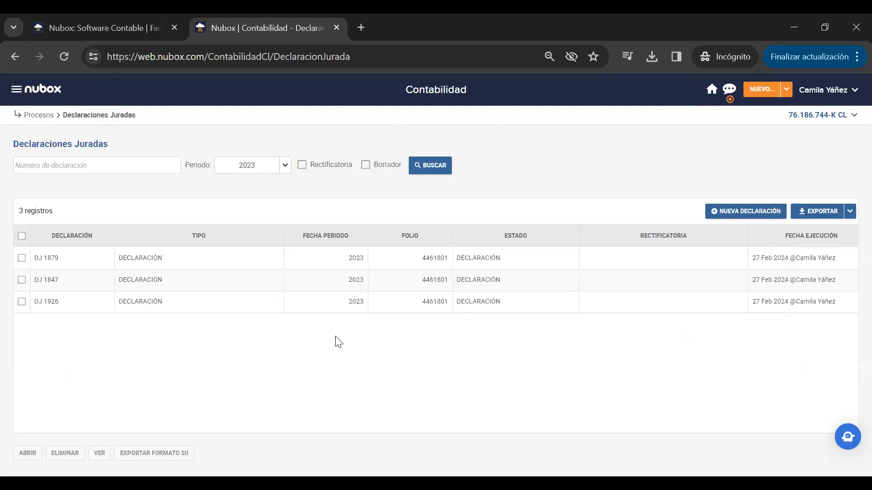
left_click(132, 307)
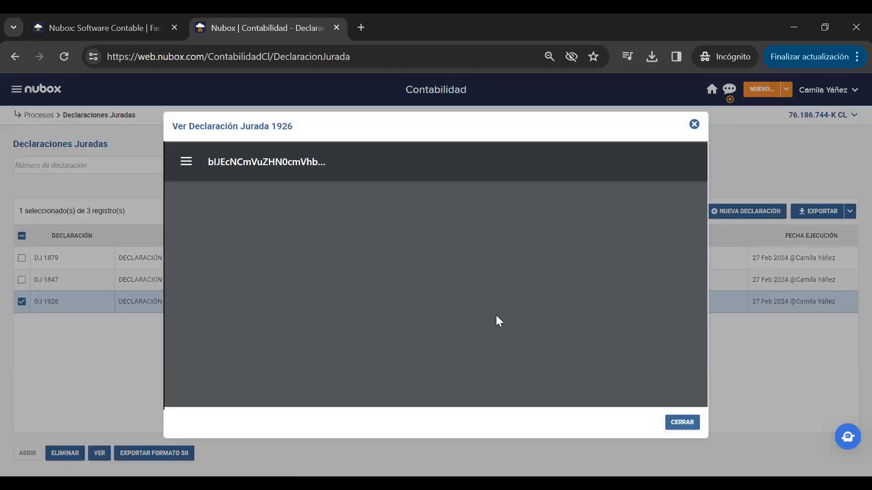
scroll(547, 338, "down", 2)
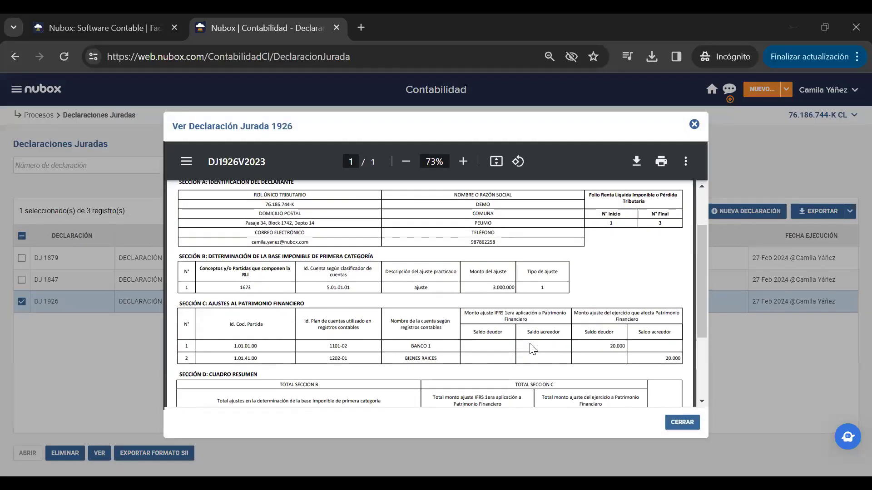
scroll(530, 354, "up", 2)
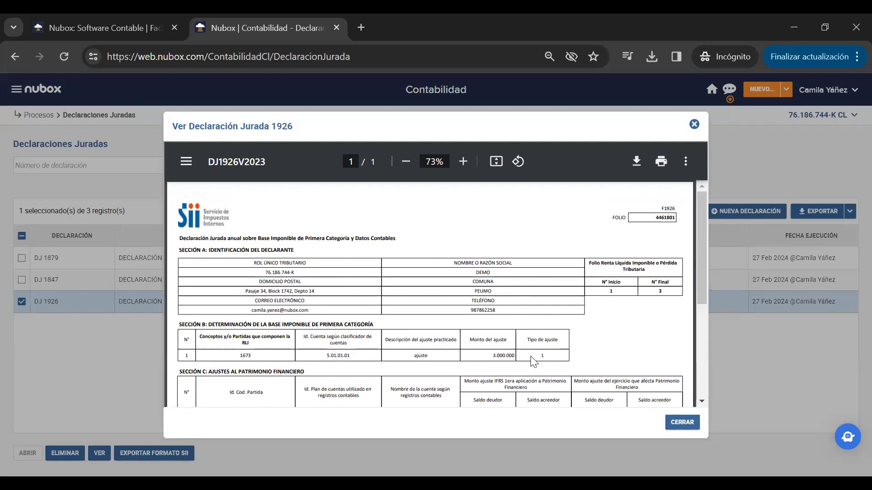
scroll(535, 361, "down", 3)
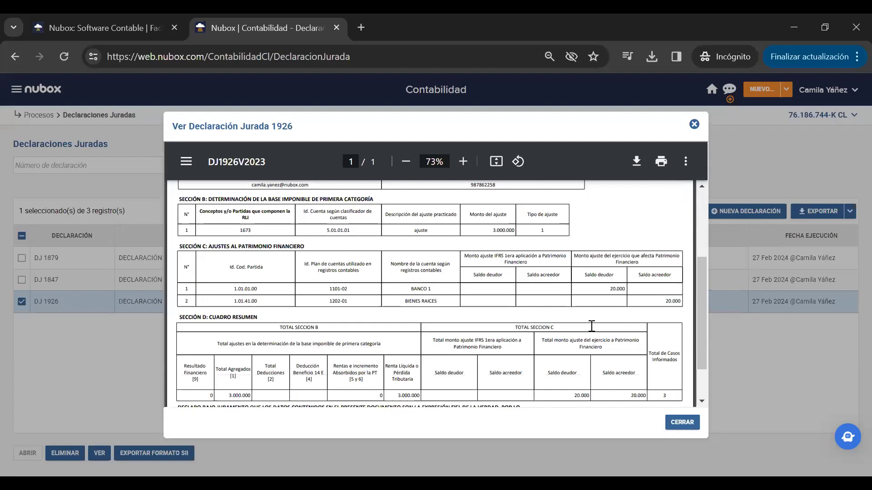
scroll(596, 334, "down", 1)
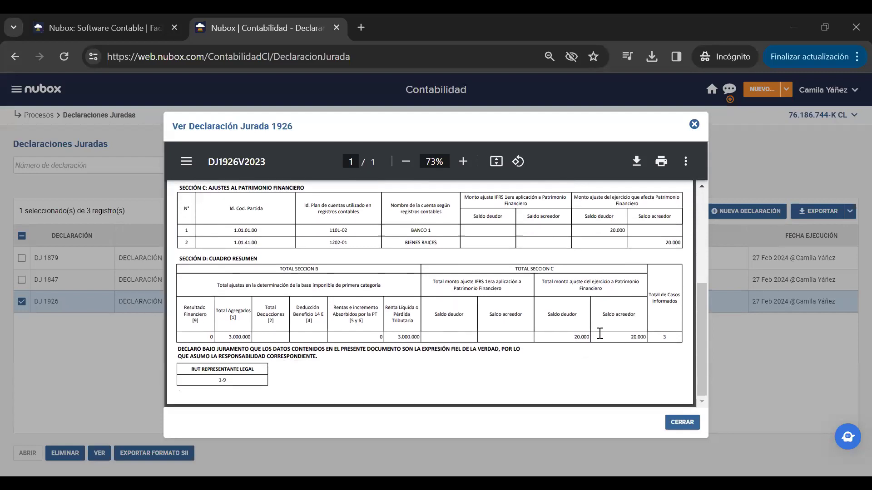
scroll(599, 333, "up", 3)
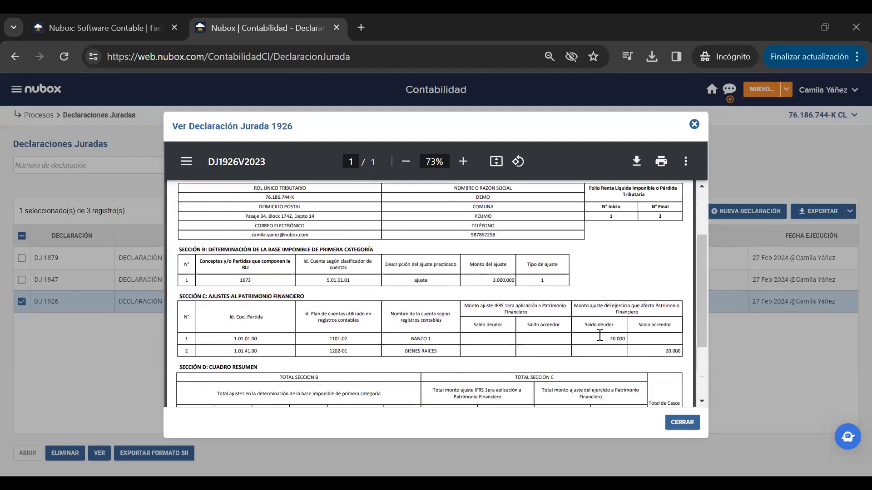
scroll(550, 304, "down", 3)
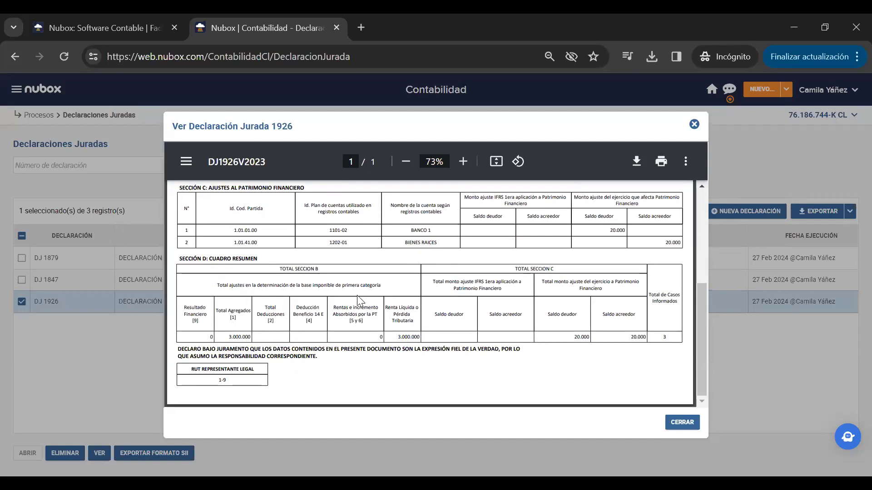
scroll(431, 302, "up", 2)
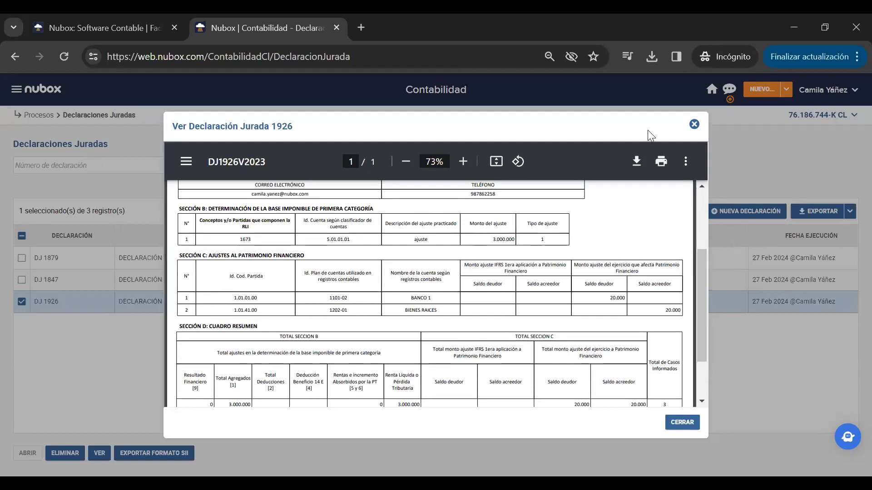
left_click(695, 125)
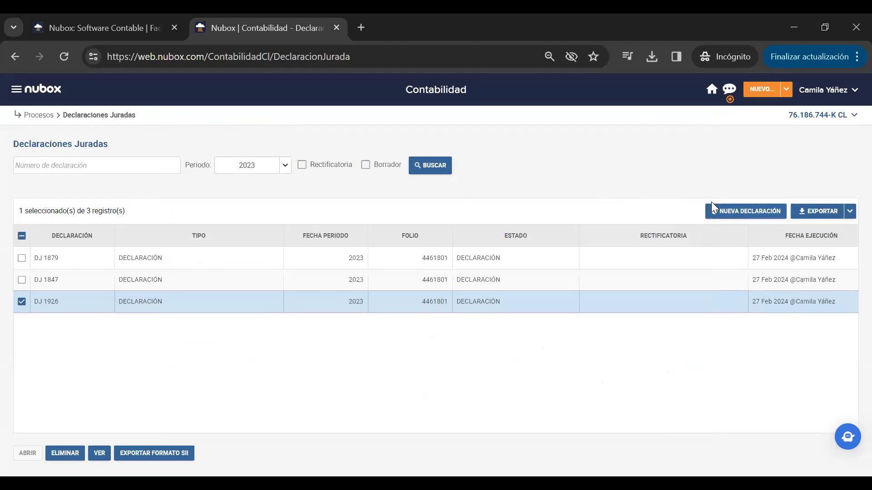
left_click(721, 212)
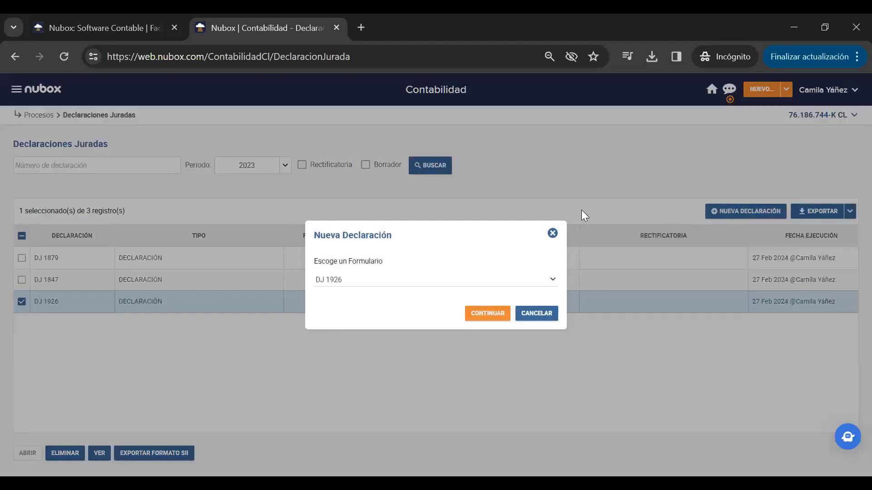
left_click(552, 234)
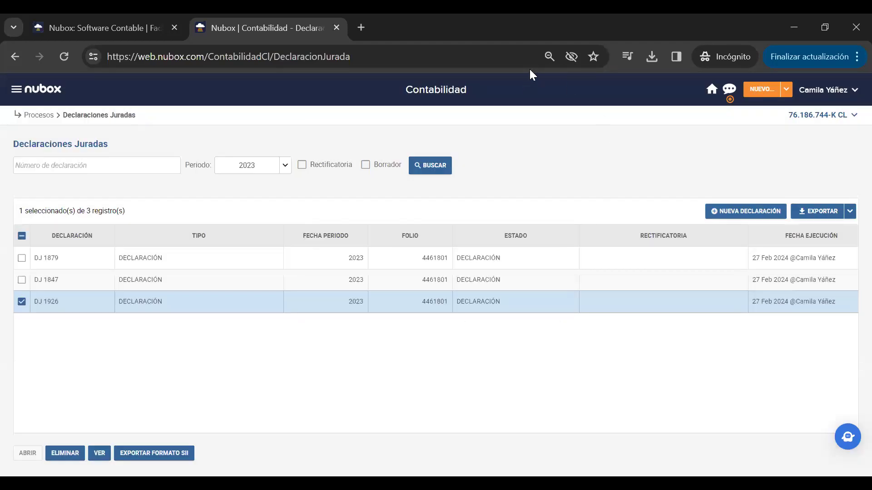
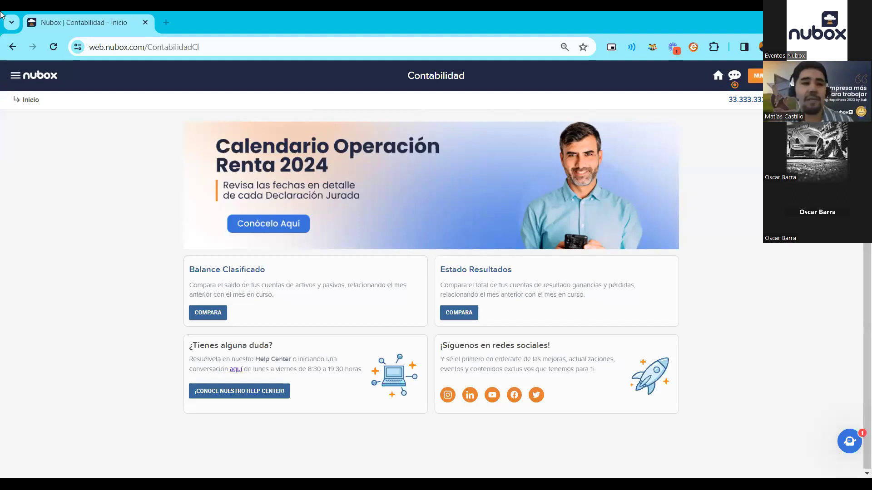
- Go to Configuración > Empresas to see the list of companies
left_click(45, 78)
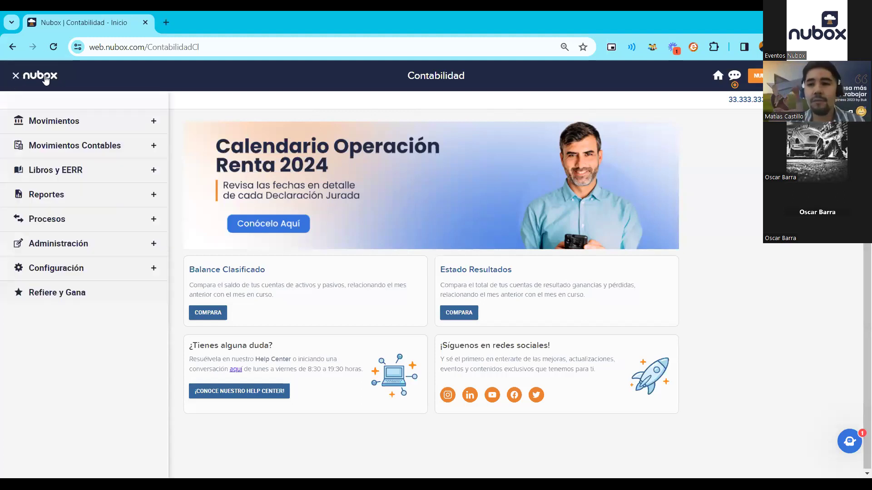
left_click(61, 269)
left_click(52, 293)
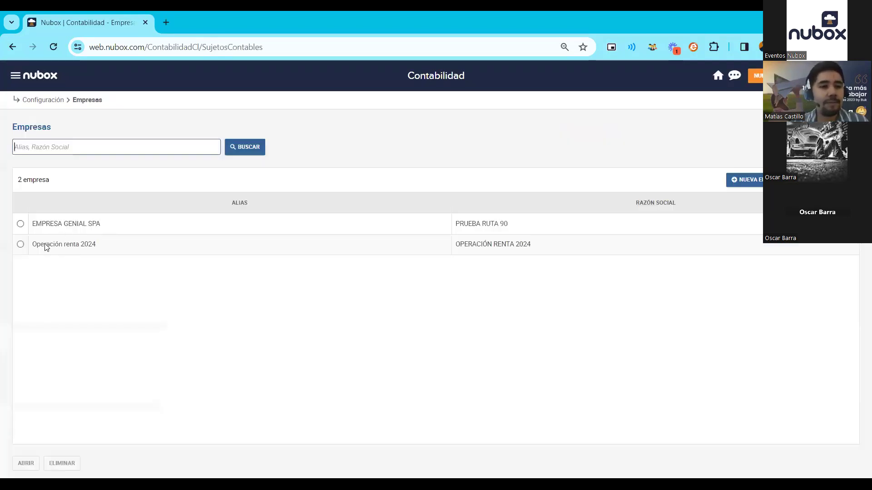
- Open Operación renta 2024 and show its Bienes Raíces records: Bodega Algarrobo and CASA LA FLORIDA
left_click(45, 245)
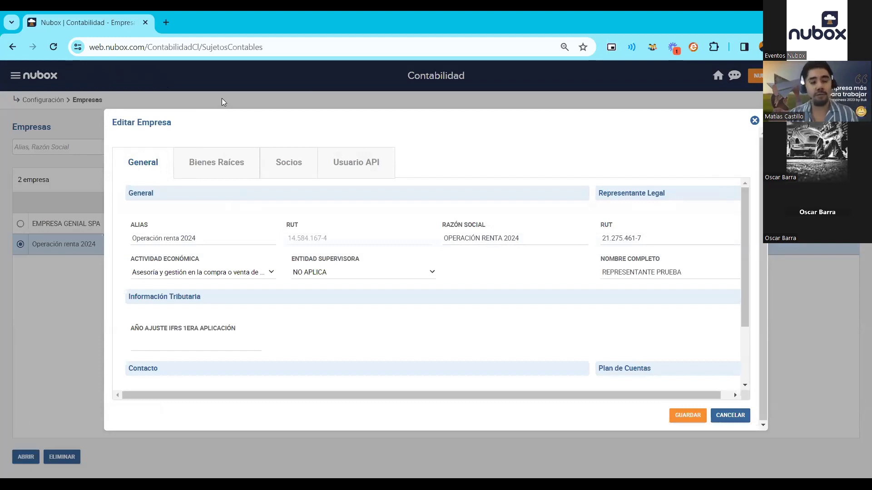
left_click(222, 150)
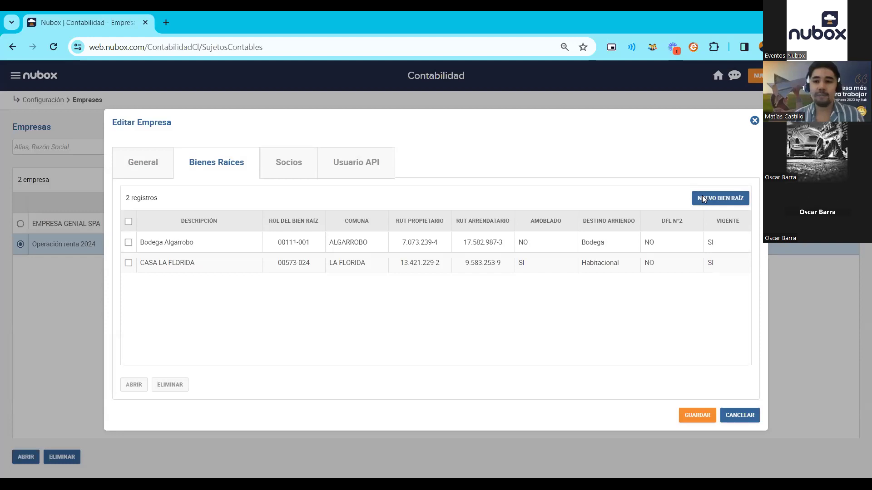
left_click(703, 199)
left_click(242, 240)
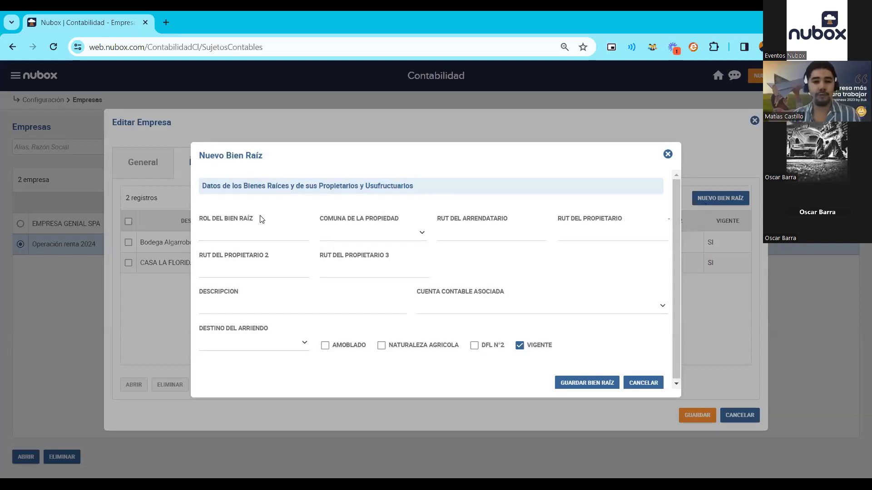
left_click(258, 236)
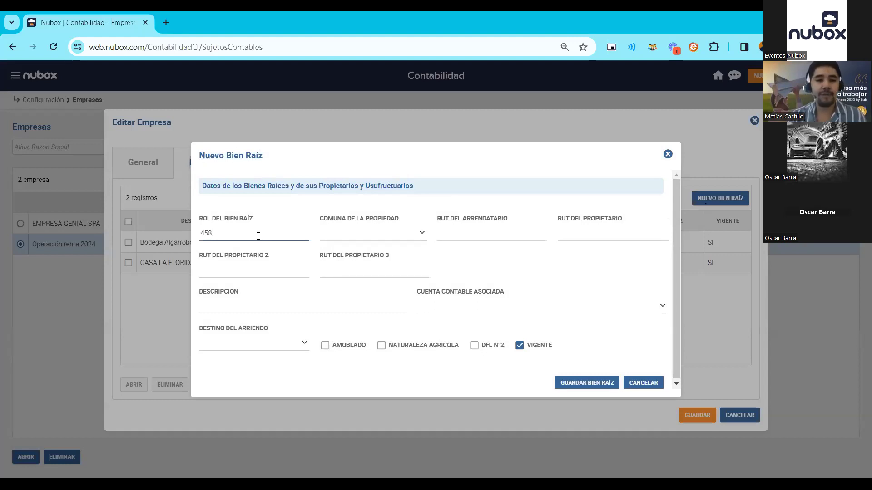
type("458986")
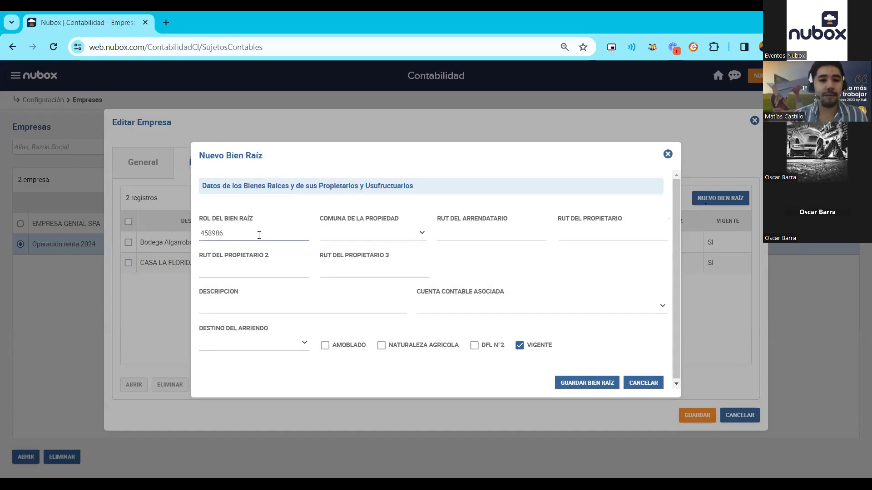
left_click(299, 255)
left_click(225, 236)
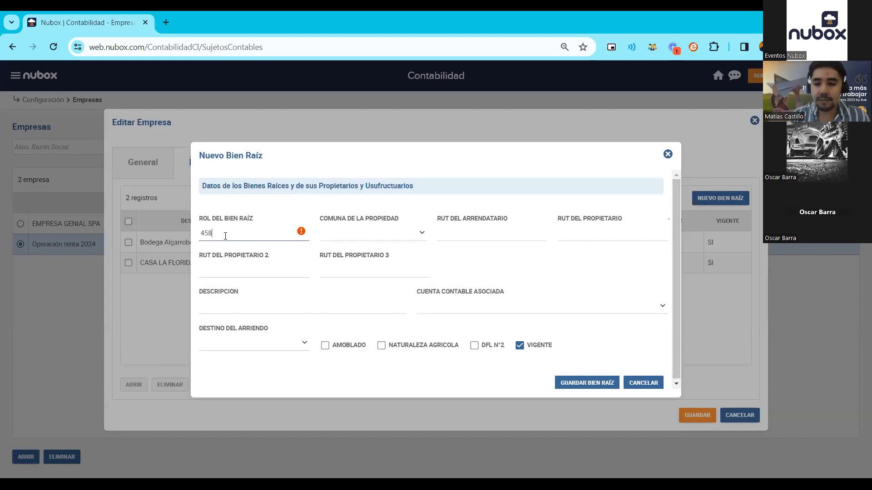
left_click(317, 253)
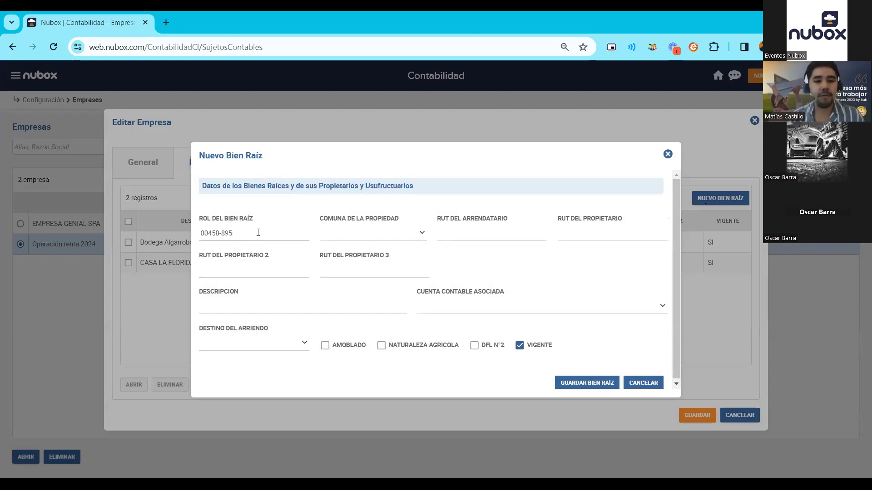
left_click(423, 234)
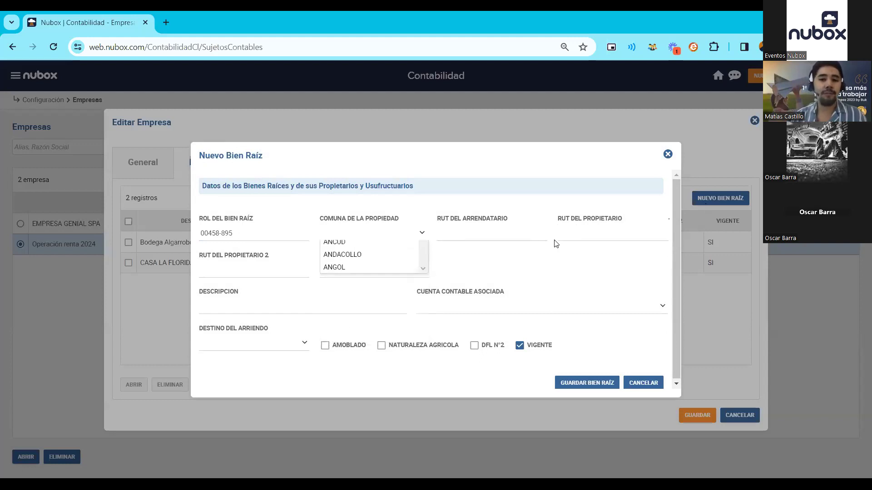
left_click(490, 254)
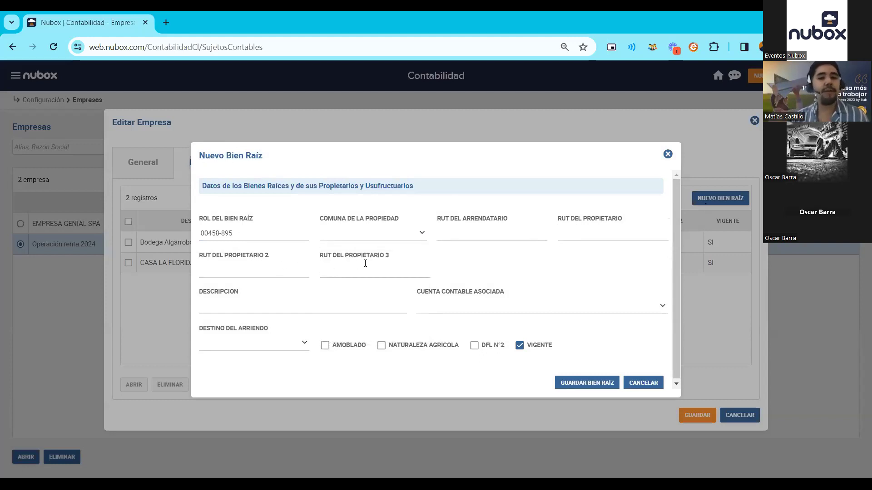
left_click(248, 305)
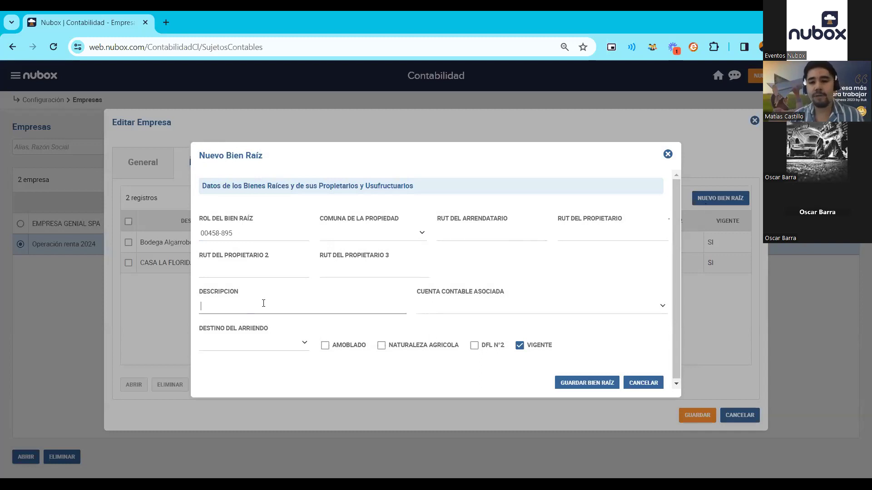
left_click(663, 309)
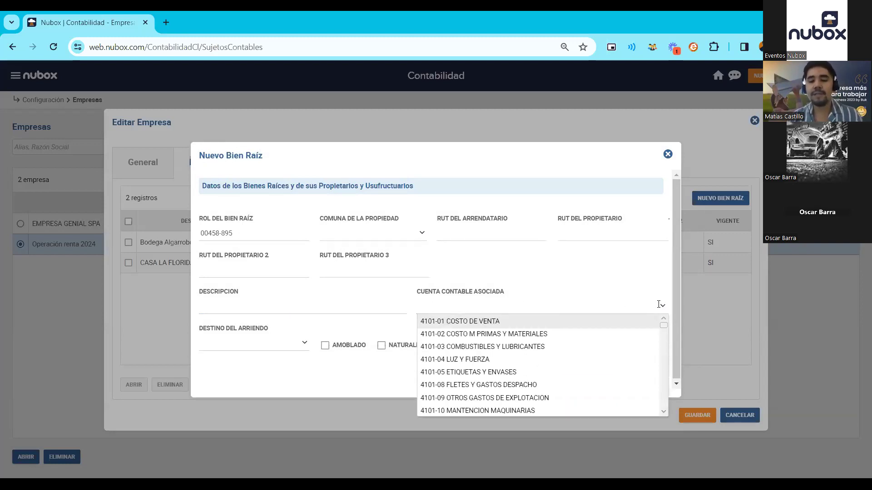
type("arr")
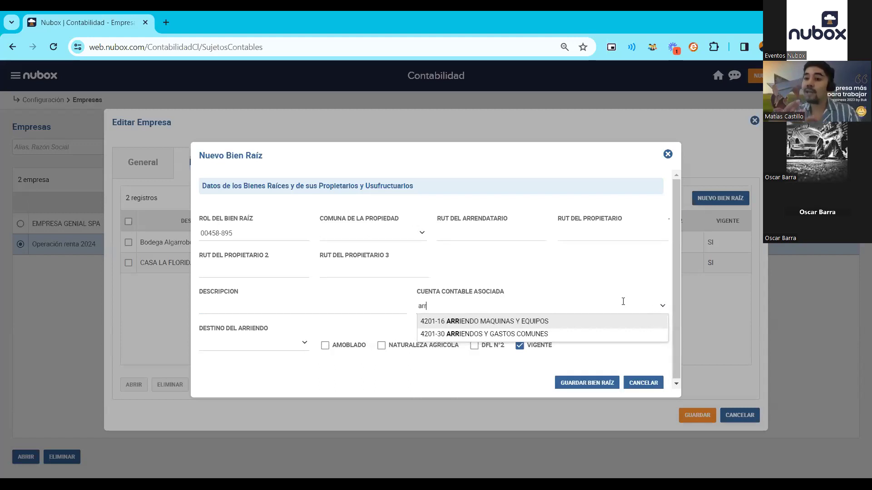
left_click(586, 322)
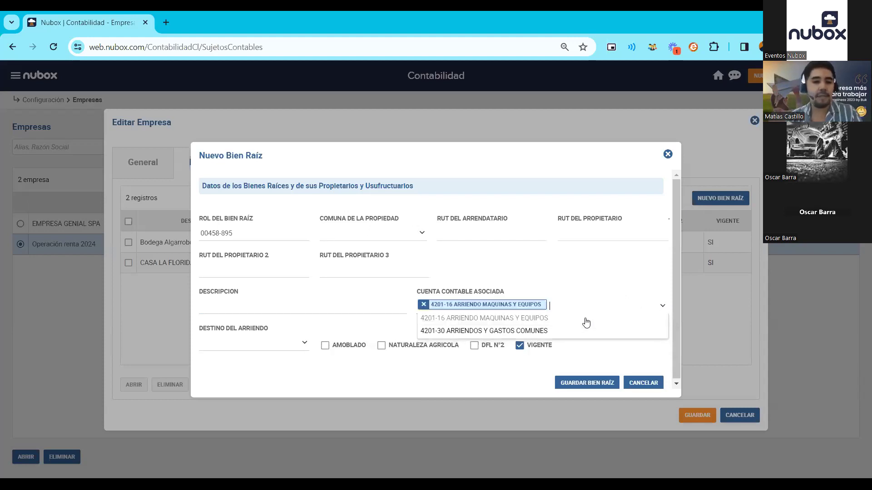
left_click(301, 345)
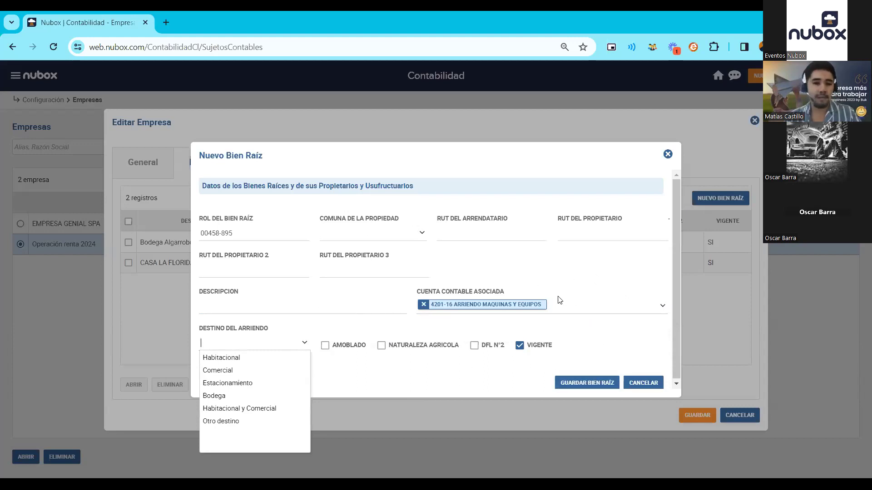
left_click(647, 384)
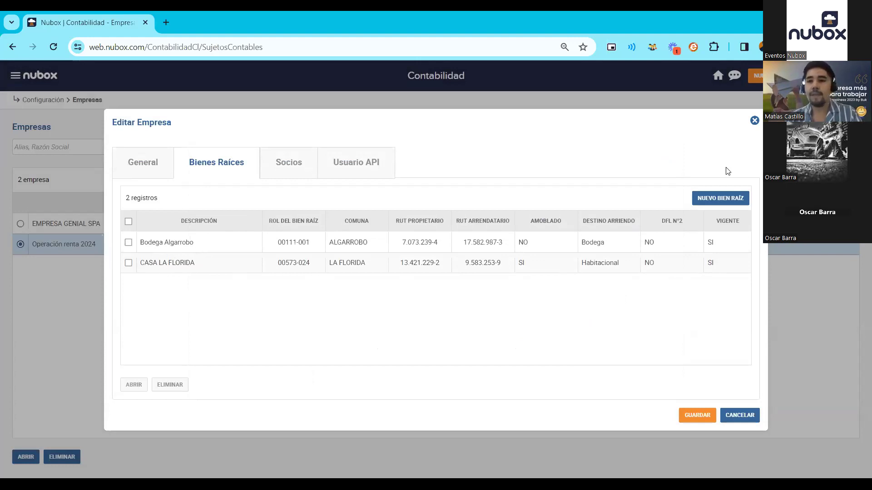
- Save the company and go to Procesos > Declaraciones Juradas
left_click(705, 415)
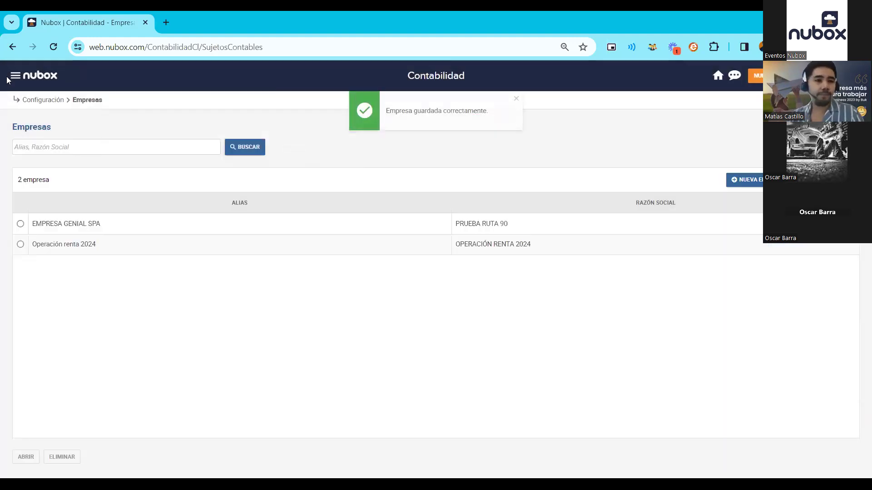
left_click(15, 75)
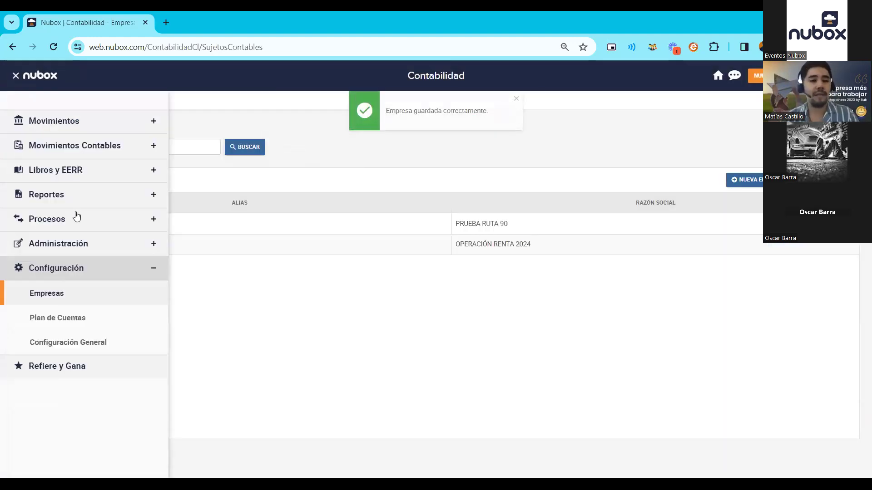
left_click(86, 225)
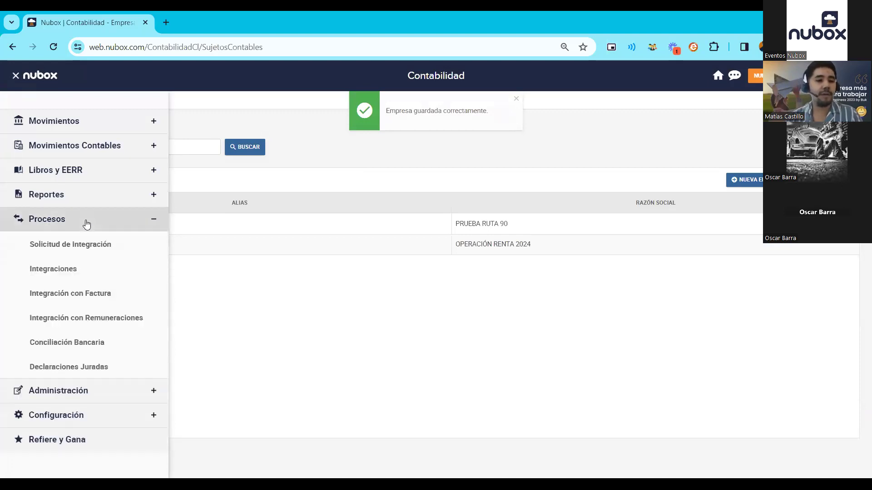
left_click(69, 367)
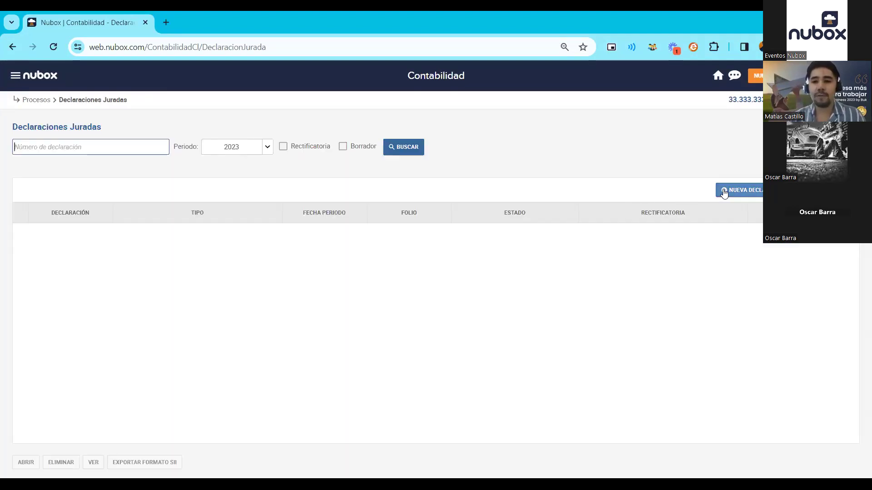
- Start a new DJ 1835 declaration for 2023, then dismiss it and bring up the company selector
left_click(724, 192)
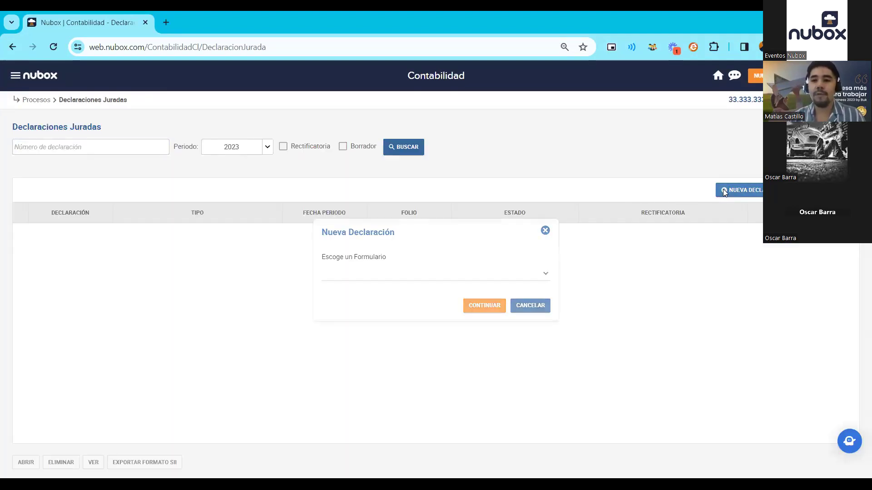
left_click(545, 277)
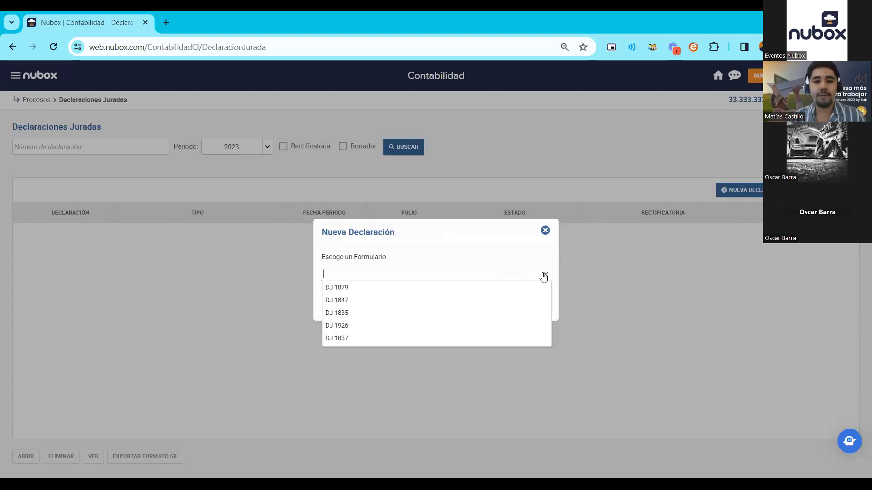
left_click(479, 312)
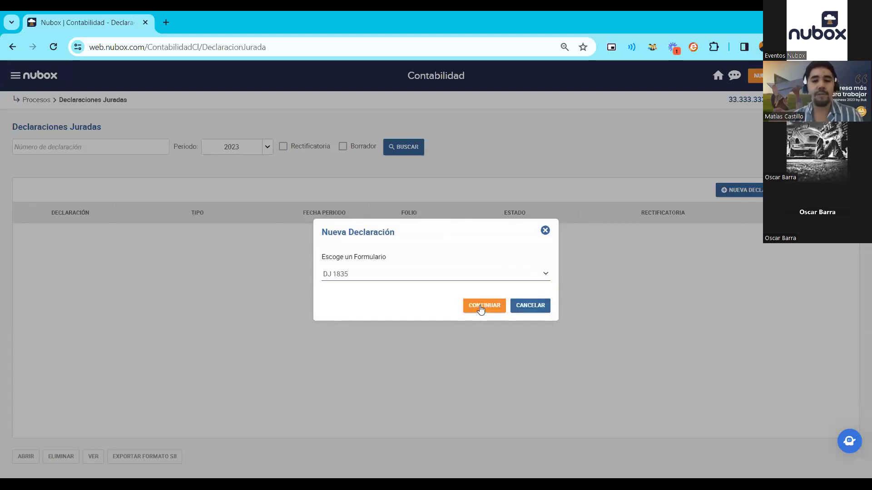
left_click(478, 302)
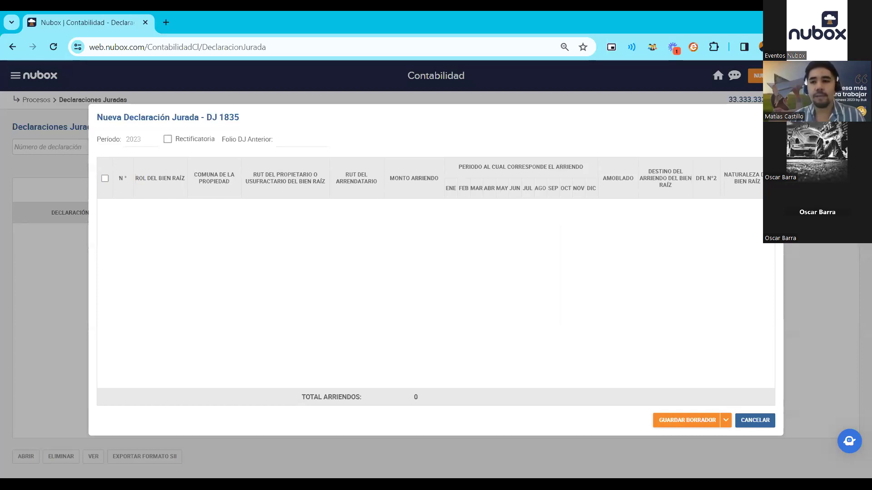
key("Escape")
left_click(744, 100)
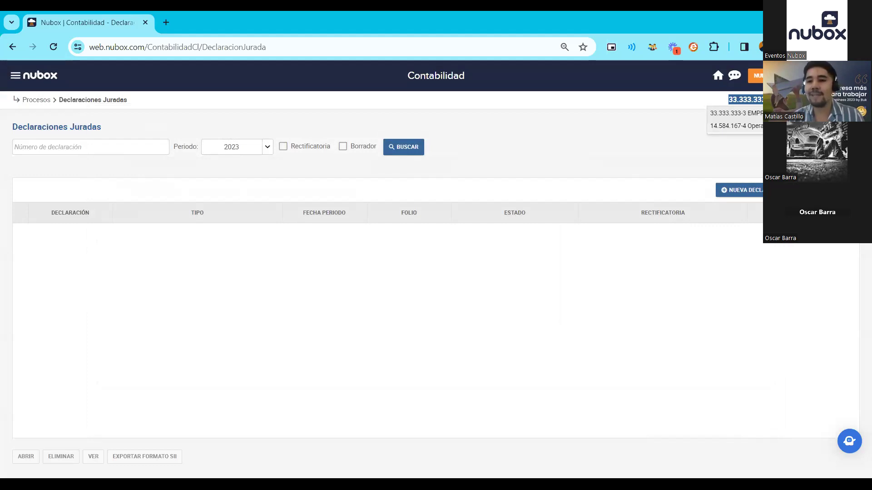
- Switch to Operación renta 2024 and start a new DJ 1835 declaration
left_click(735, 126)
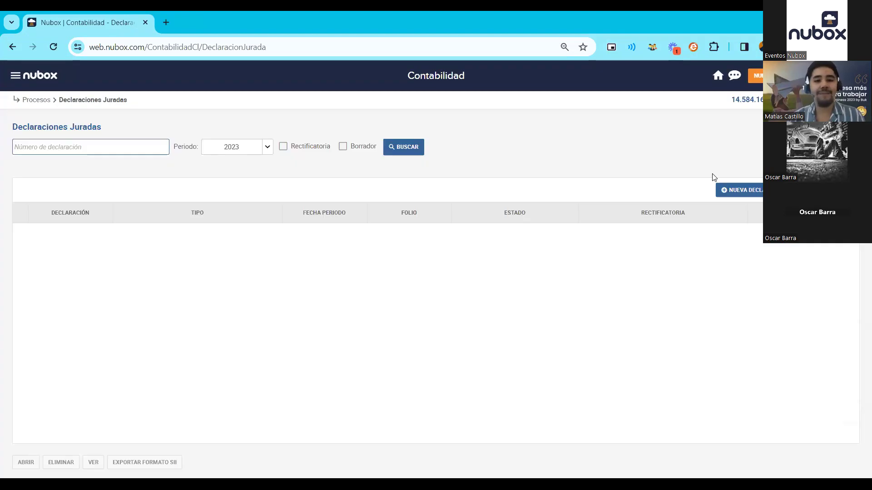
left_click(737, 192)
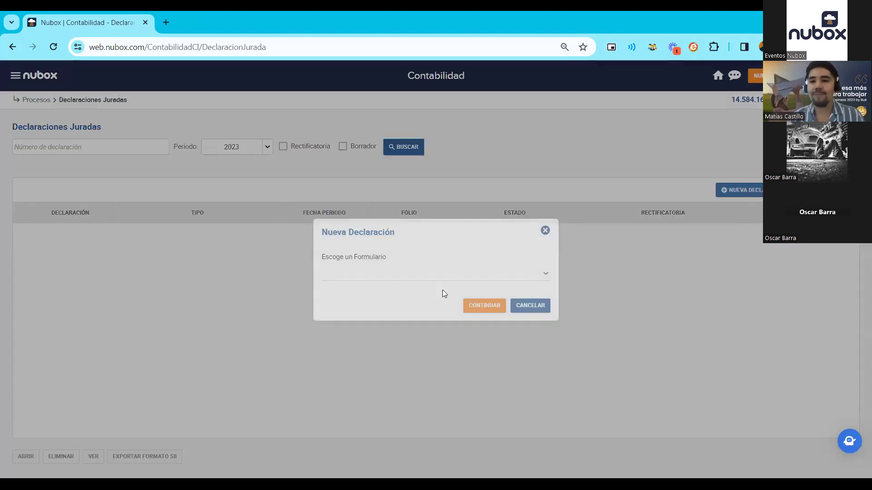
left_click(543, 275)
left_click(436, 313)
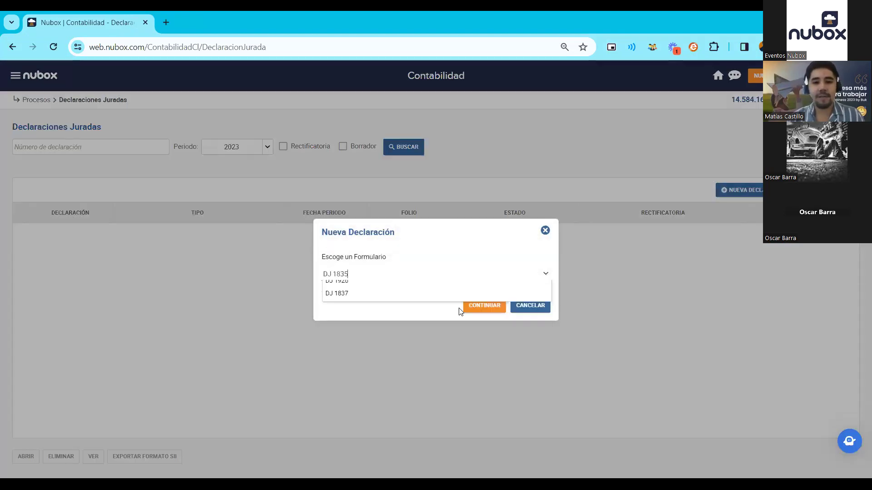
left_click(474, 311)
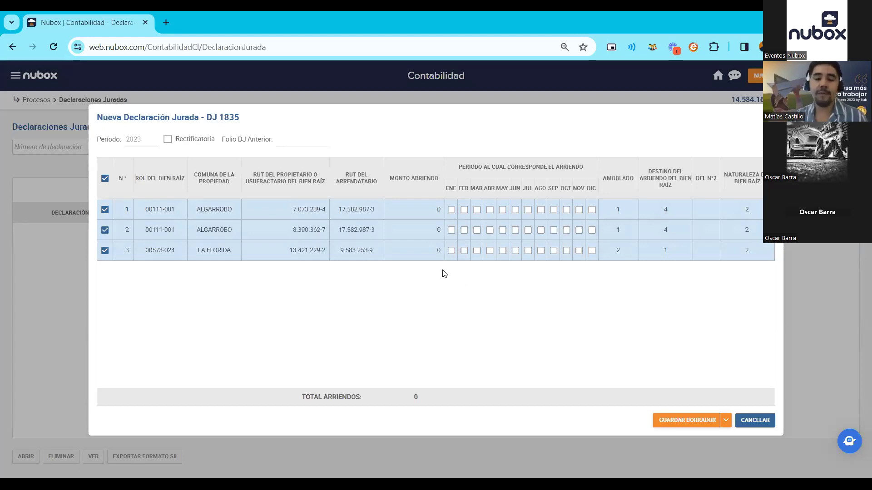
- Enter rent amounts 150.000, 150.000 and 300.000 for the three properties, totalling 600.000
left_click(422, 211)
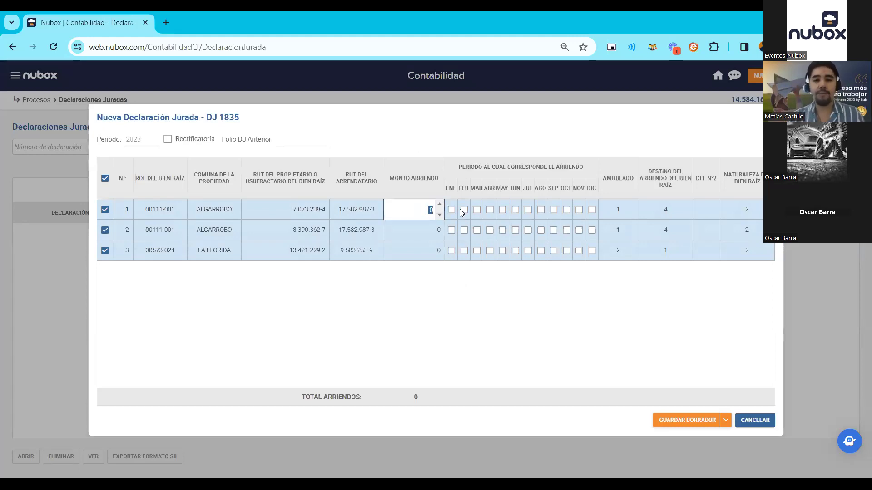
type("150.00")
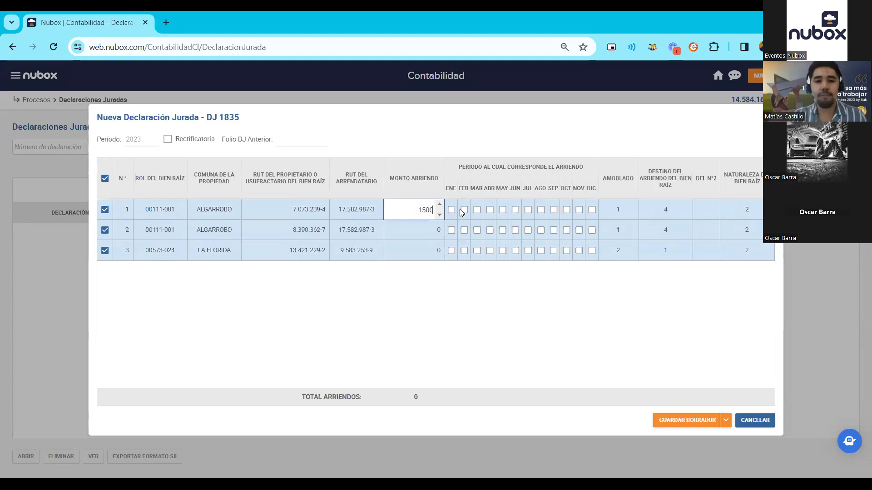
type("00")
left_click(445, 272)
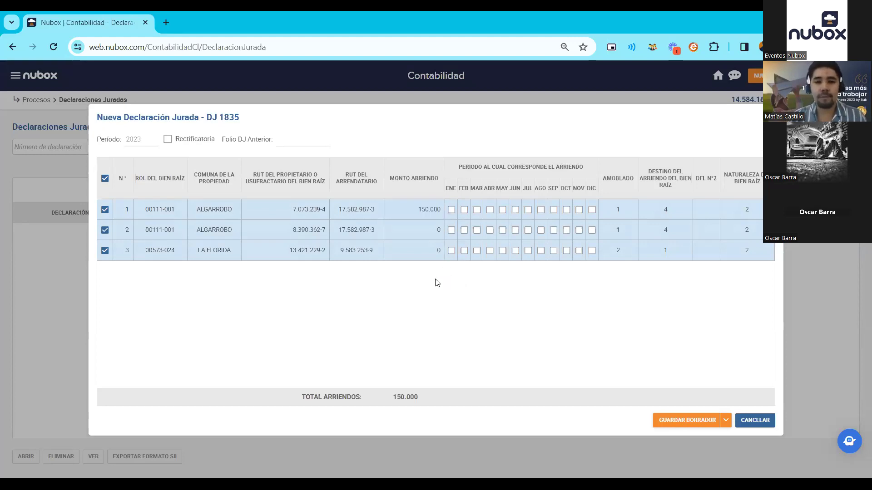
left_click(421, 231)
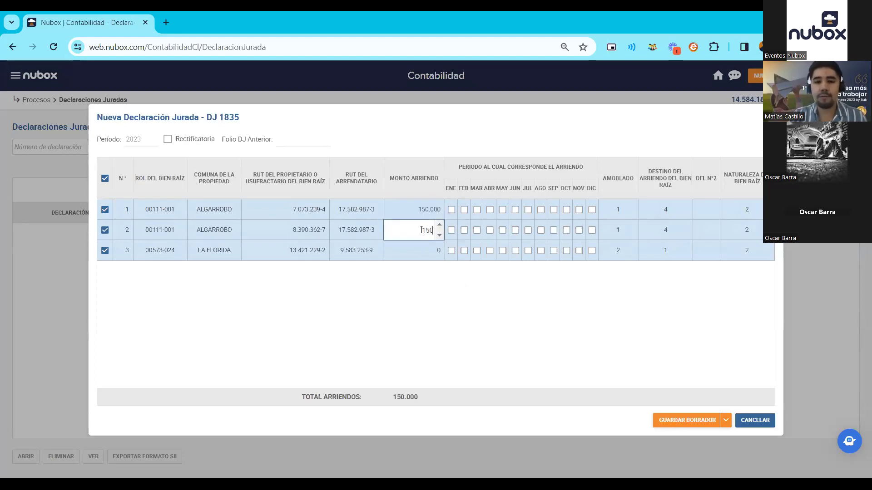
left_click(405, 298)
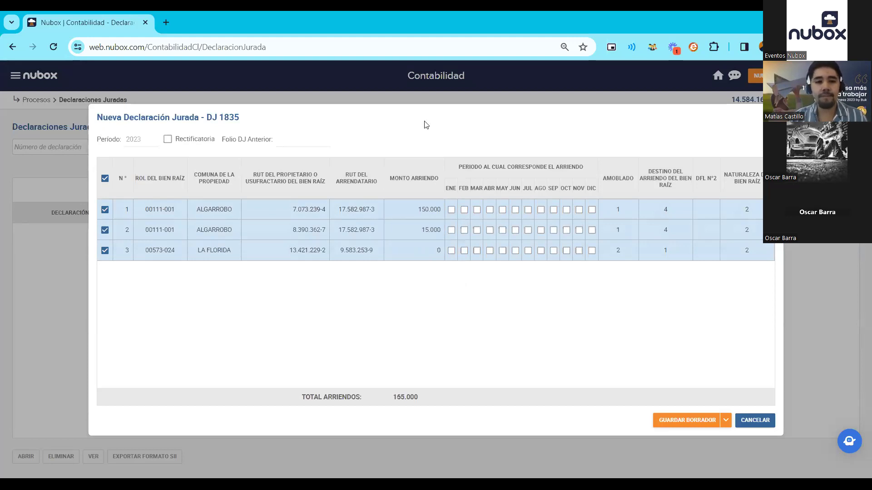
left_click(416, 251)
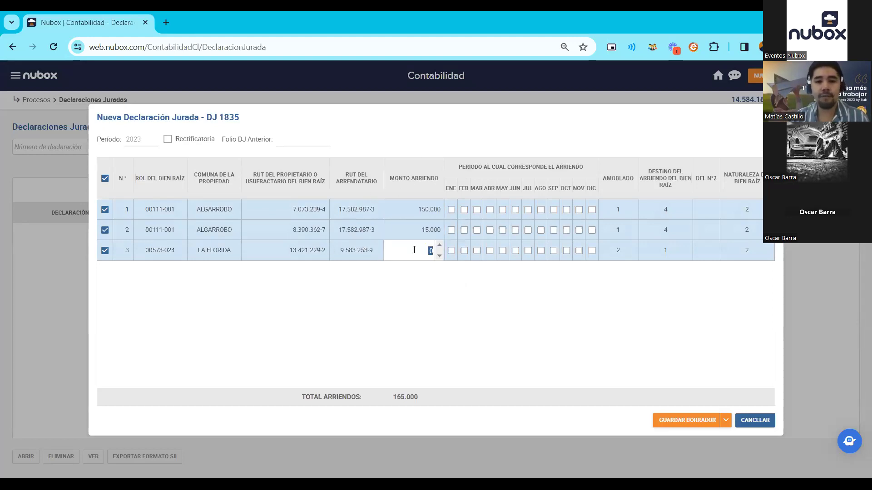
left_click(425, 222)
type("15")
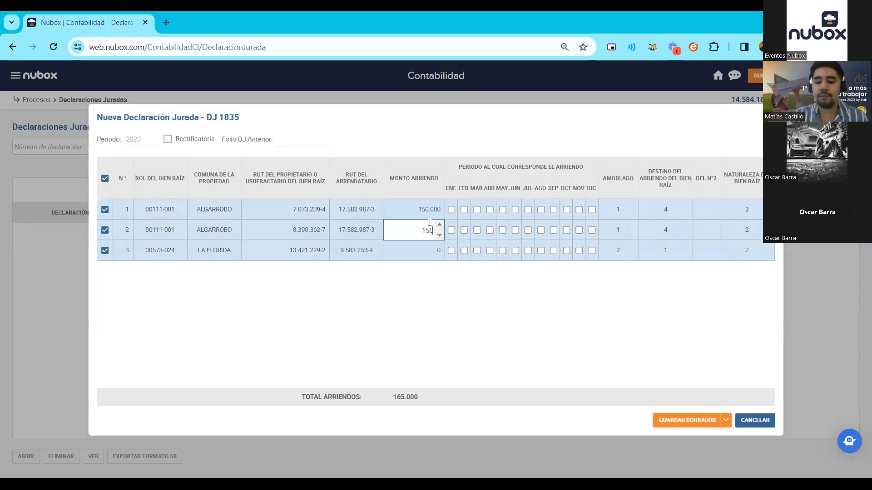
left_click(445, 310)
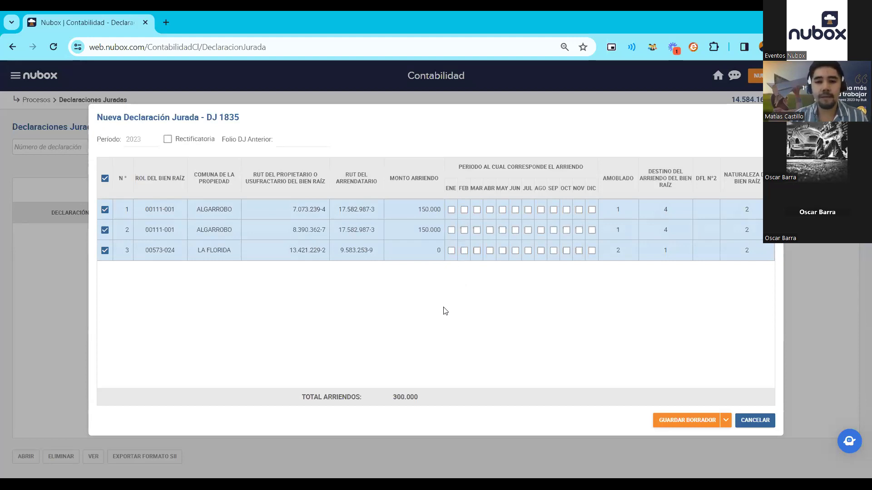
left_click(418, 249)
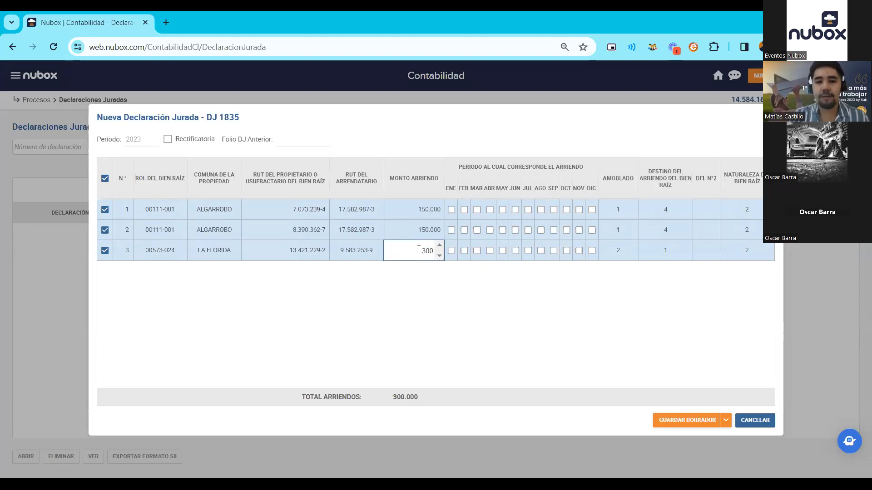
type("300000")
left_click(419, 283)
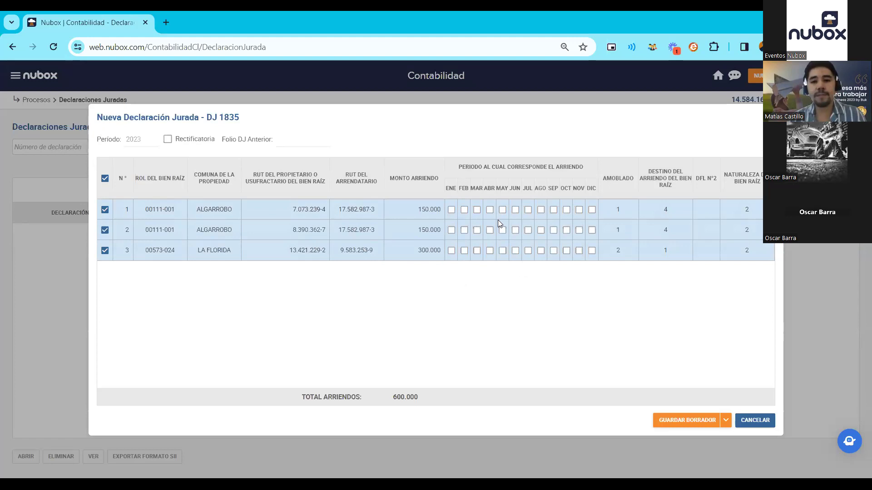
- Mark January through June as rented for the La Florida property
left_click(452, 251)
left_click(464, 251)
left_click(477, 251)
left_click(490, 251)
left_click(503, 251)
left_click(515, 251)
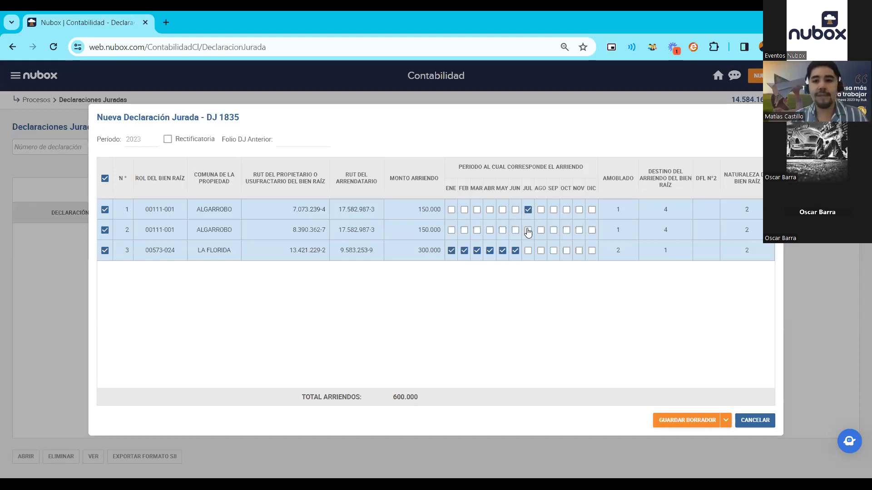
- Mark July through December as rented for properties 1 and 2
left_click(541, 210)
left_click(540, 230)
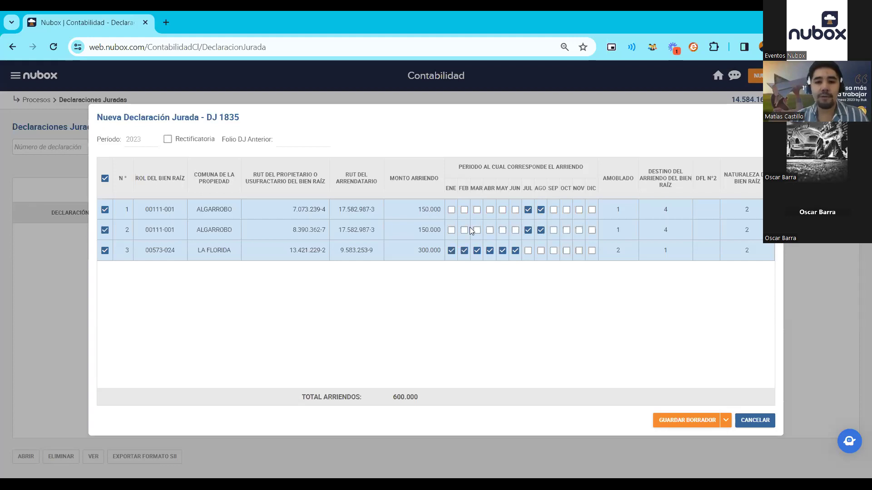
left_click(553, 230)
left_click(566, 210)
left_click(566, 231)
left_click(578, 211)
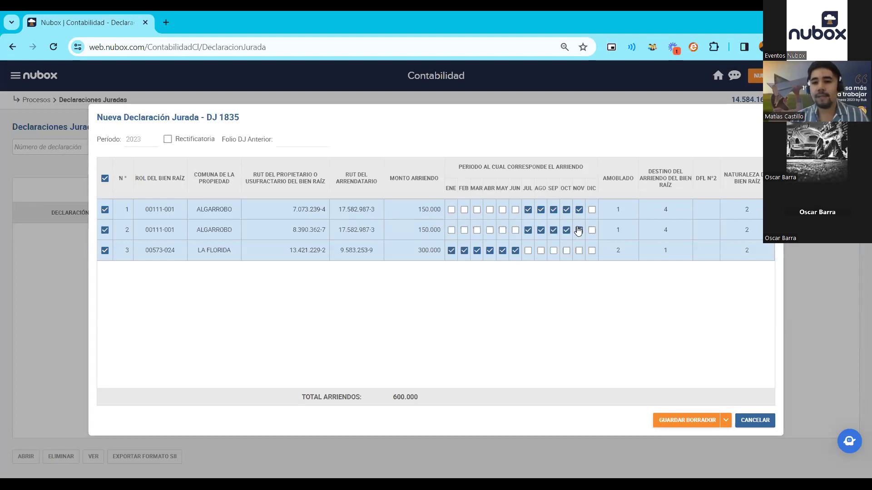
left_click(591, 210)
left_click(592, 230)
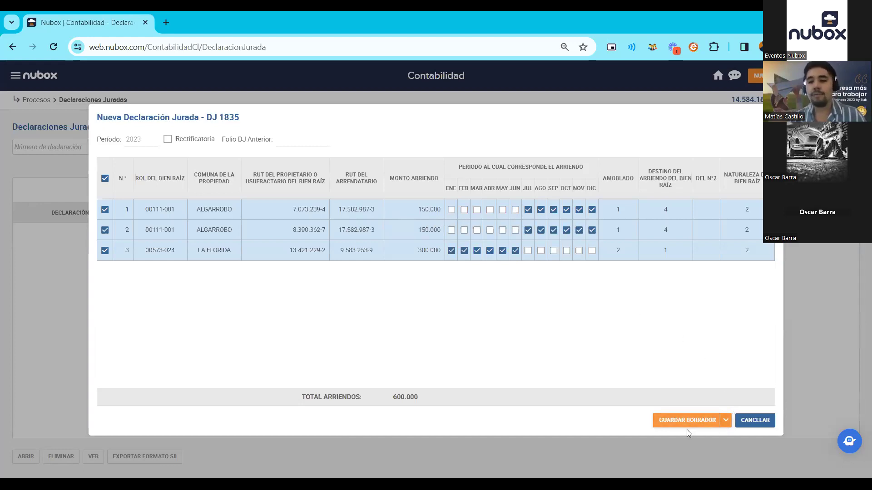
- Save DJ 1835 as a BORRADOR draft and select it in the declarations list
left_click(725, 421)
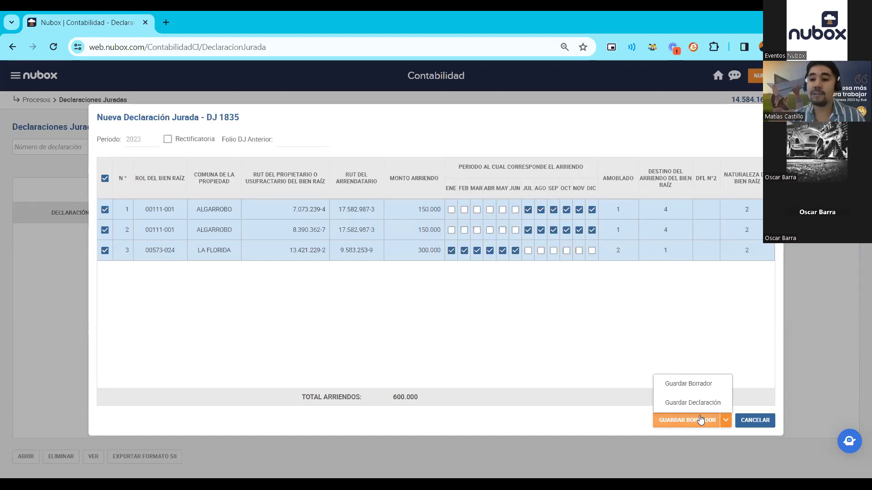
left_click(698, 418)
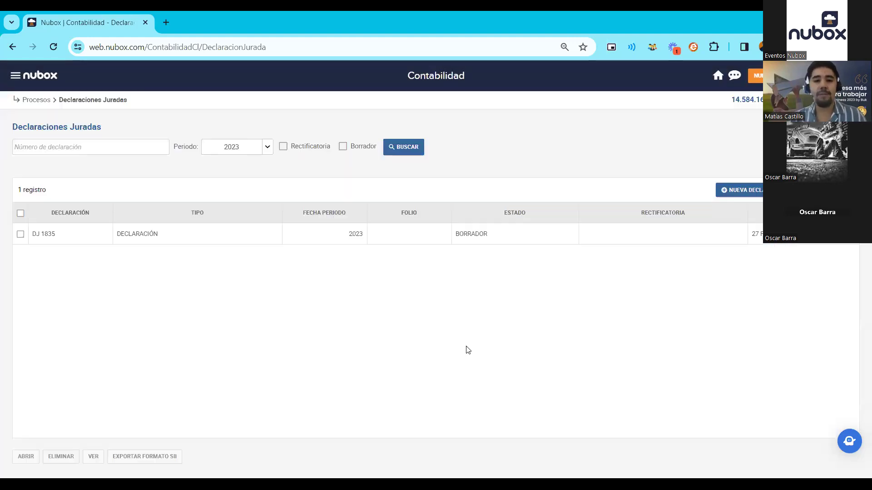
left_click(33, 237)
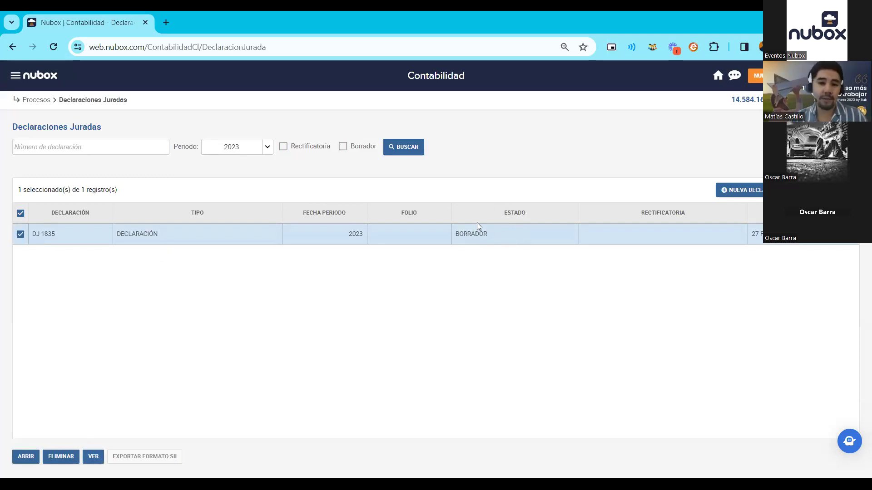
left_click(95, 459)
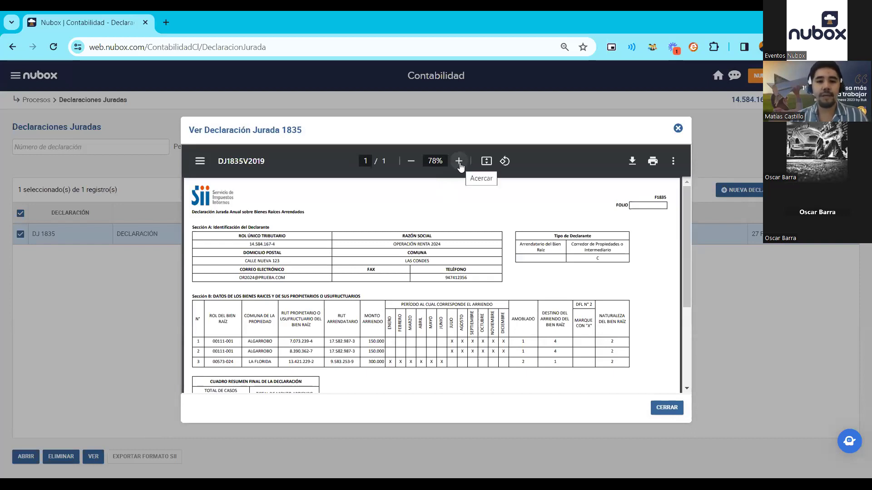
left_click(459, 165)
left_click(459, 164)
left_click(459, 165)
left_click(459, 164)
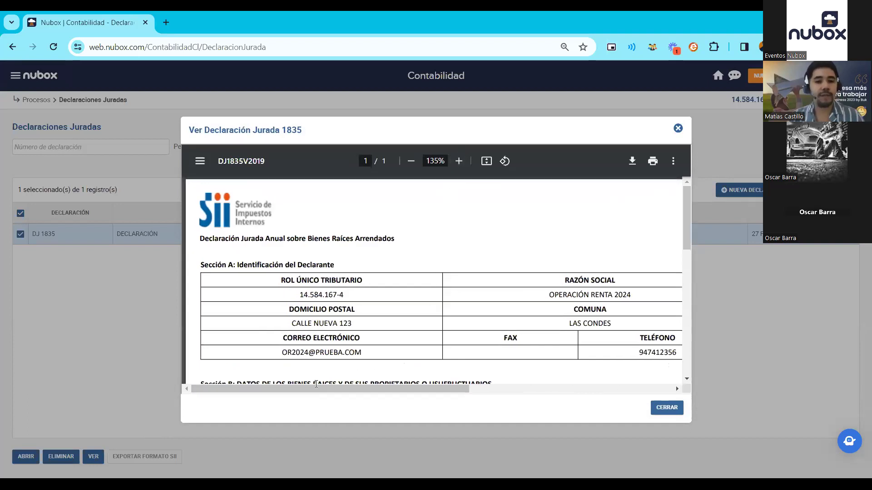
left_click_drag(319, 389, 338, 387)
scroll(387, 287, "down", 4)
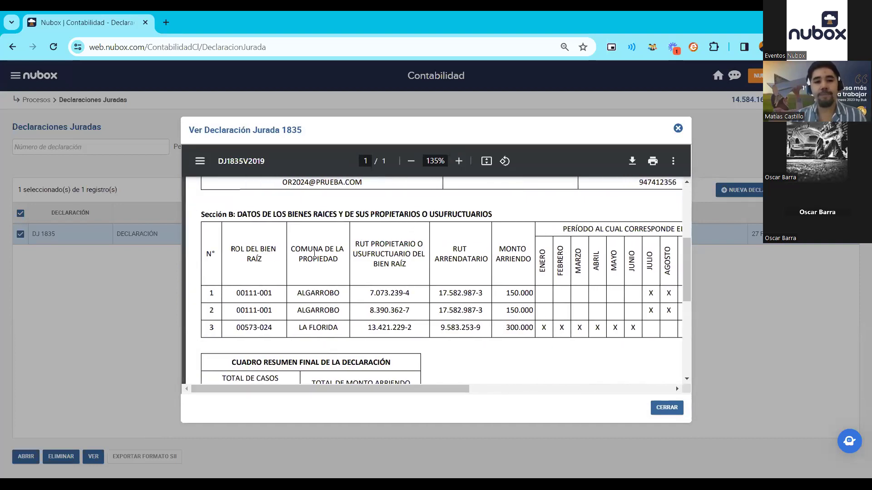
left_click_drag(327, 388, 313, 377)
scroll(359, 290, "down", 3)
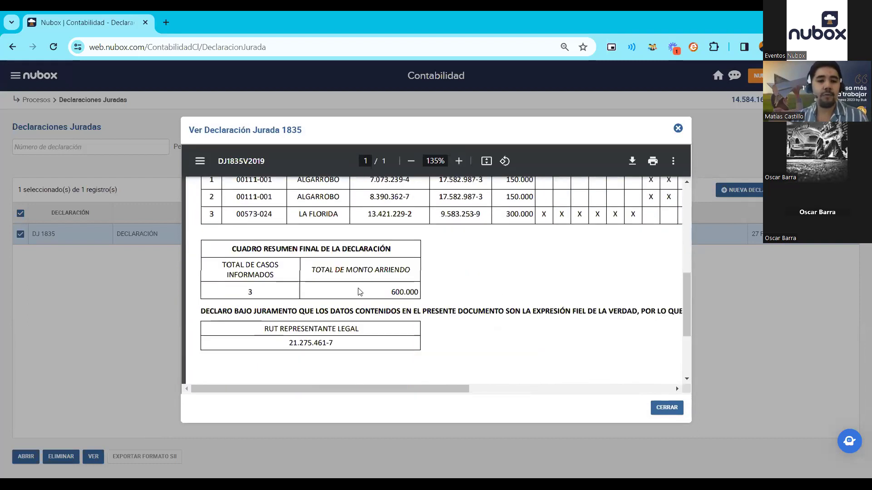
scroll(410, 315, "down", 3)
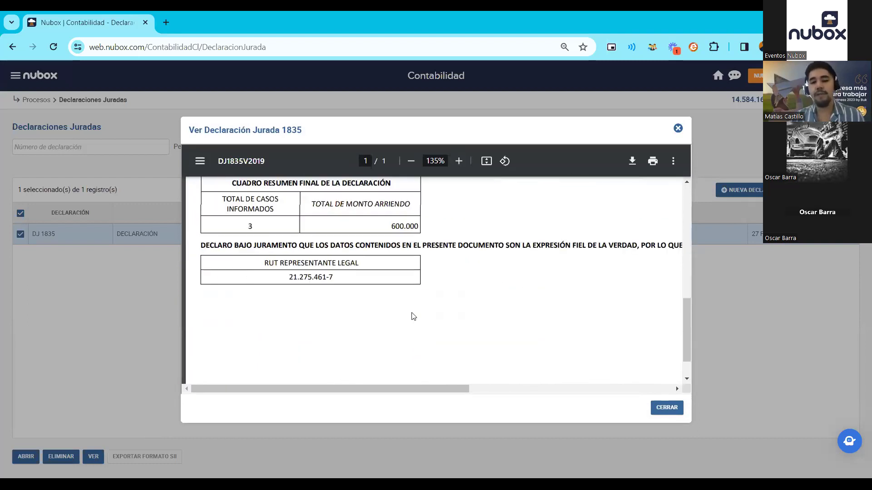
scroll(358, 374, "up", 2)
left_click_drag(332, 389, 587, 395)
left_click(666, 408)
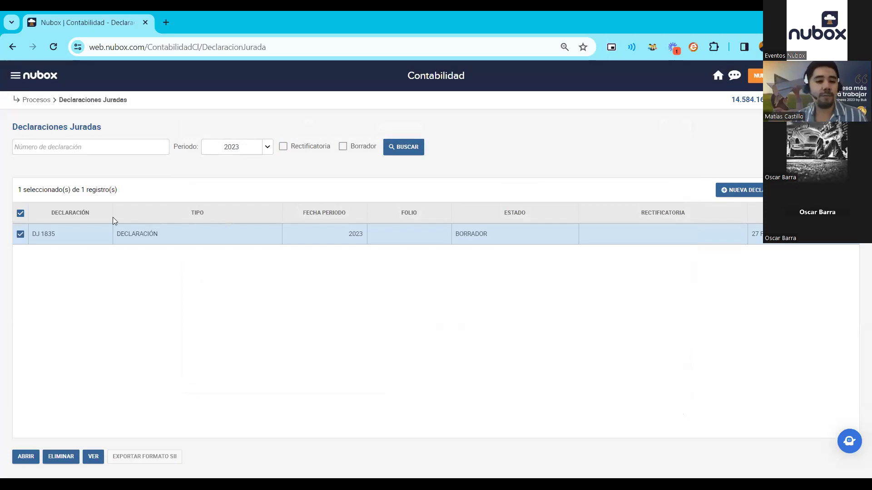
- Reopen the DJ 1835 draft, save it as a final declaration and confirm it to get folio 4445801
left_click(24, 458)
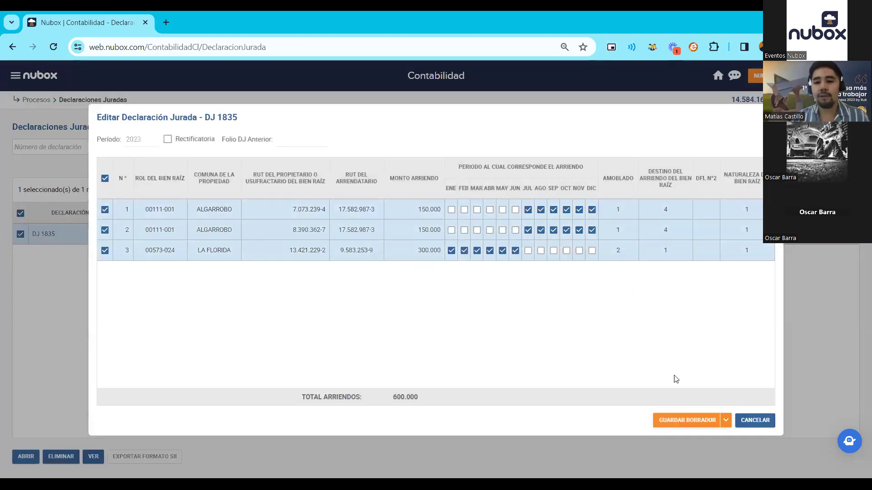
left_click(725, 420)
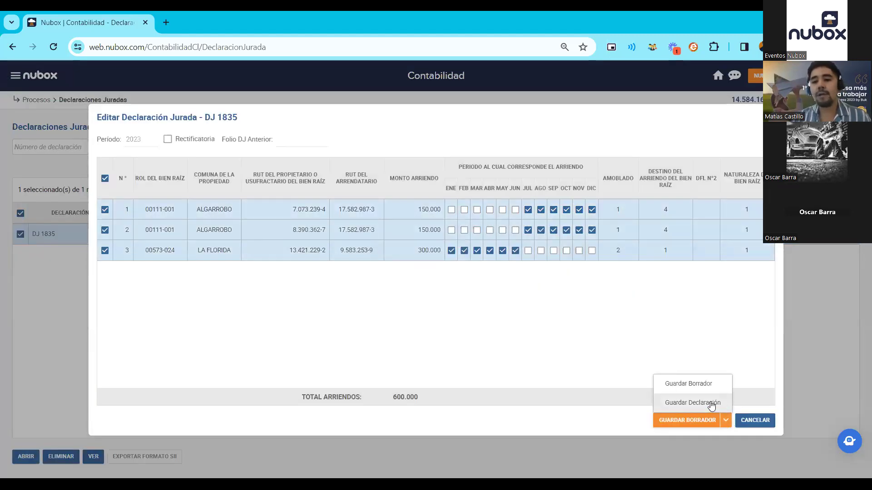
left_click(710, 402)
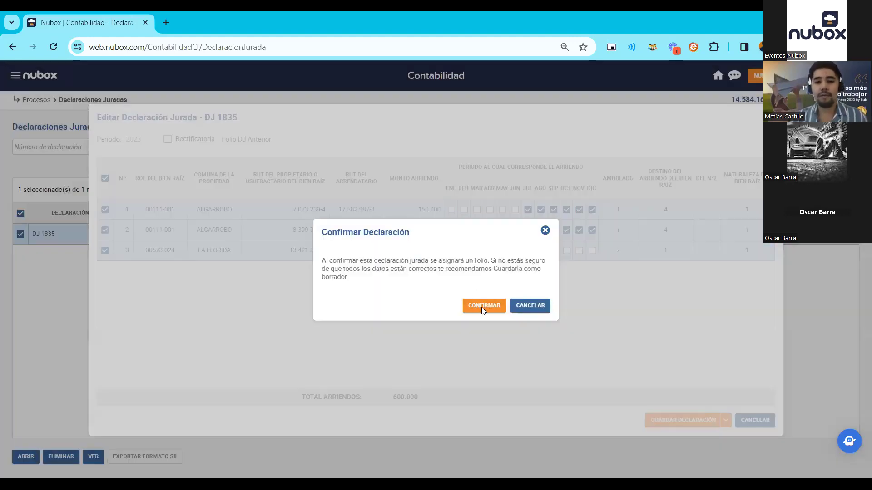
left_click(482, 309)
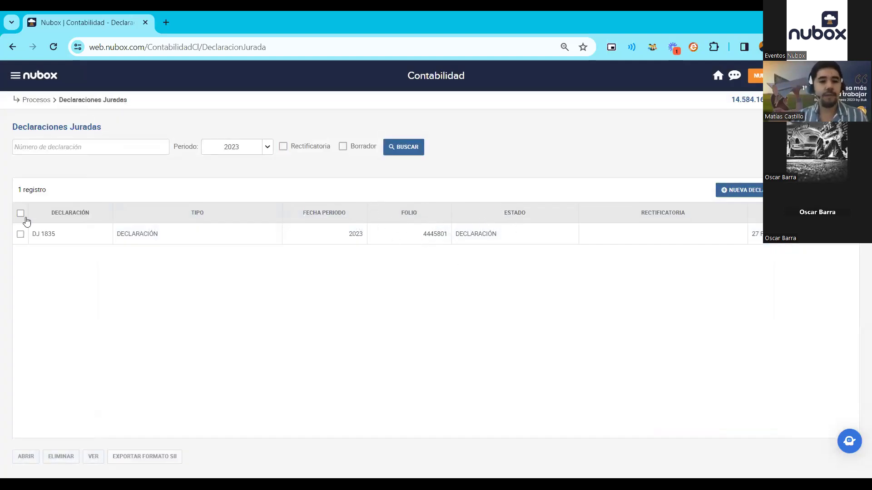
left_click(20, 235)
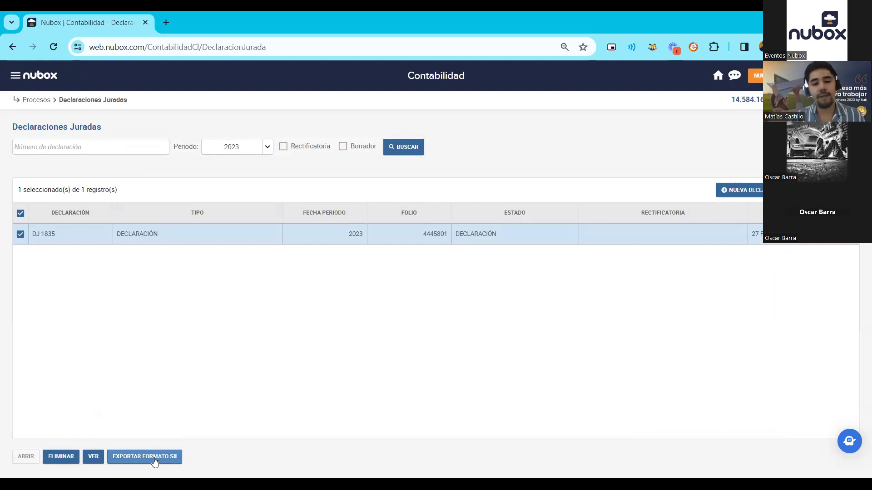
- Export the confirmed DJ 1835 in SII format as a zip download
left_click(155, 460)
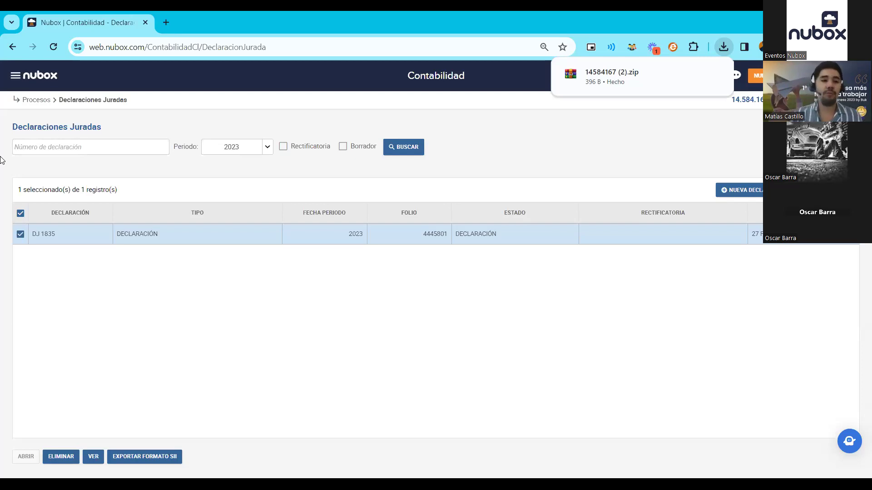
left_click(17, 75)
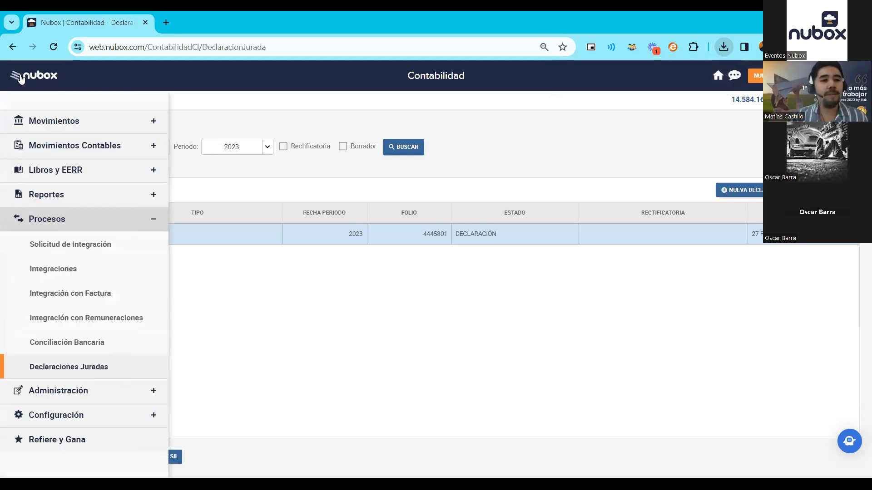
- Open Operación renta 2024 from Configuración > Empresas and show its Socios tab
left_click(53, 421)
left_click(44, 300)
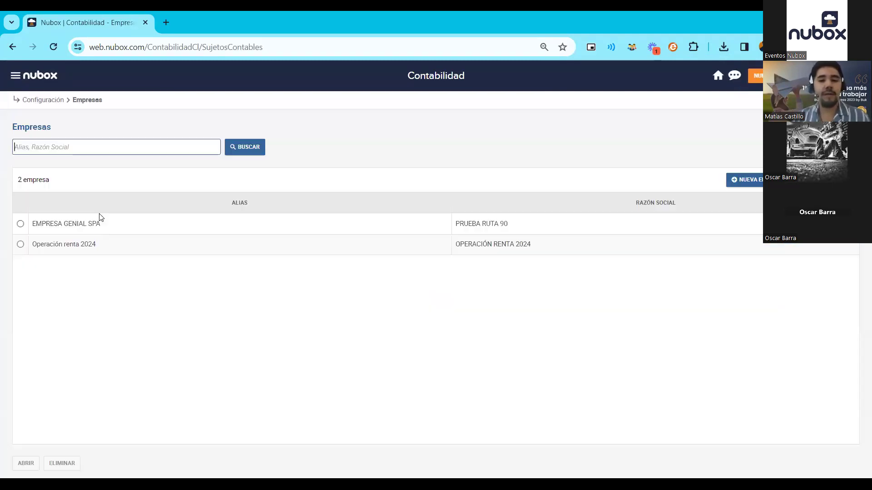
left_click(75, 244)
left_click(25, 463)
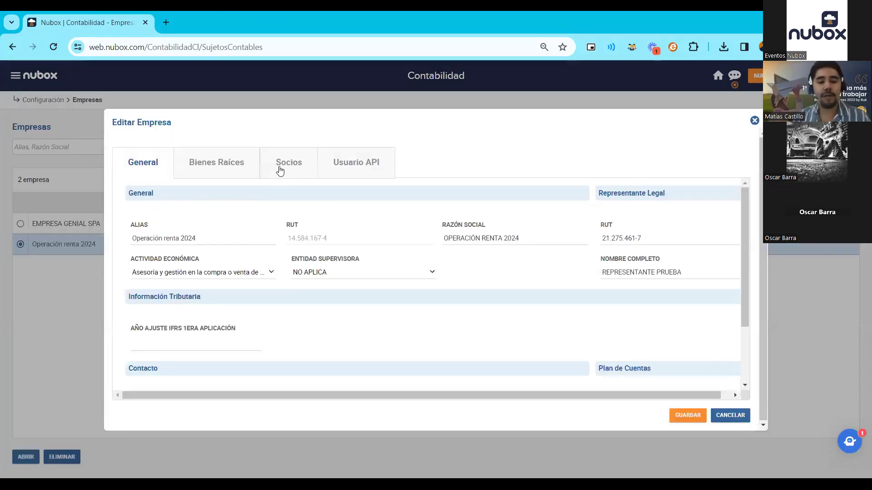
left_click(281, 171)
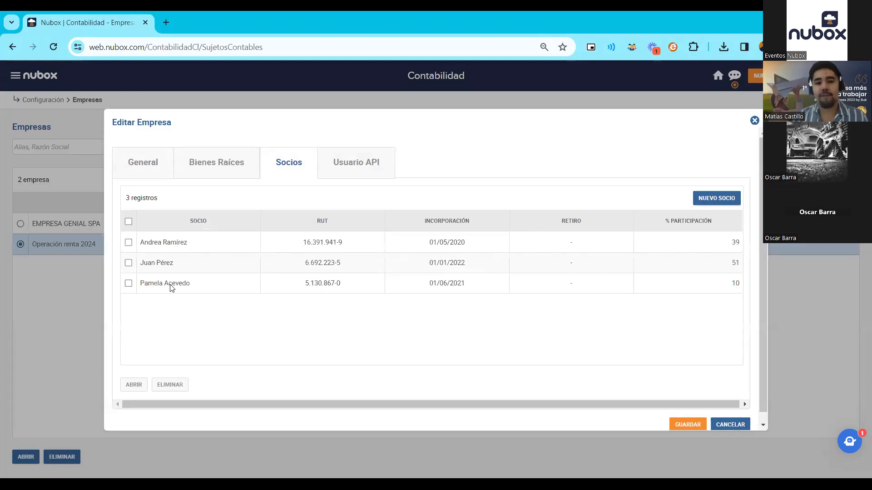
- Delete the third partner with the 10% share, leaving two, and start a new partner entry
left_click(170, 285)
left_click(166, 385)
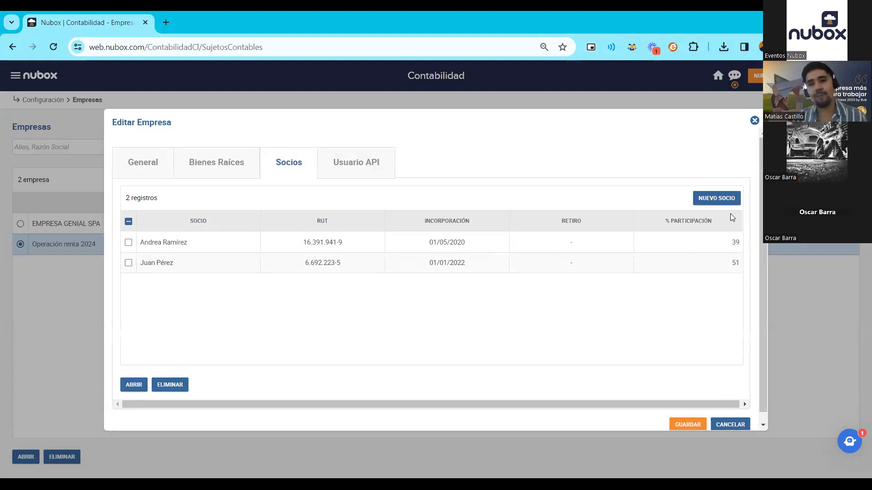
left_click(716, 198)
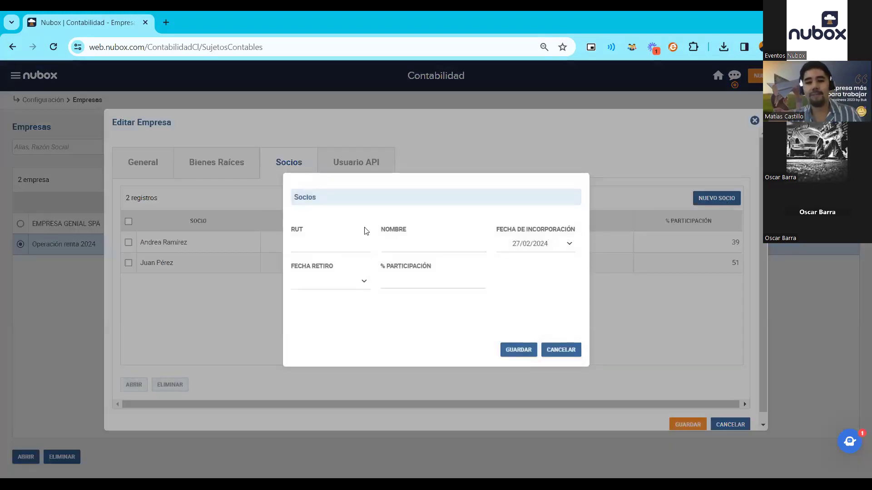
- Add a new partner with their RUT, full name, joining date 01/01/2024 and 10% participation
left_click(355, 238)
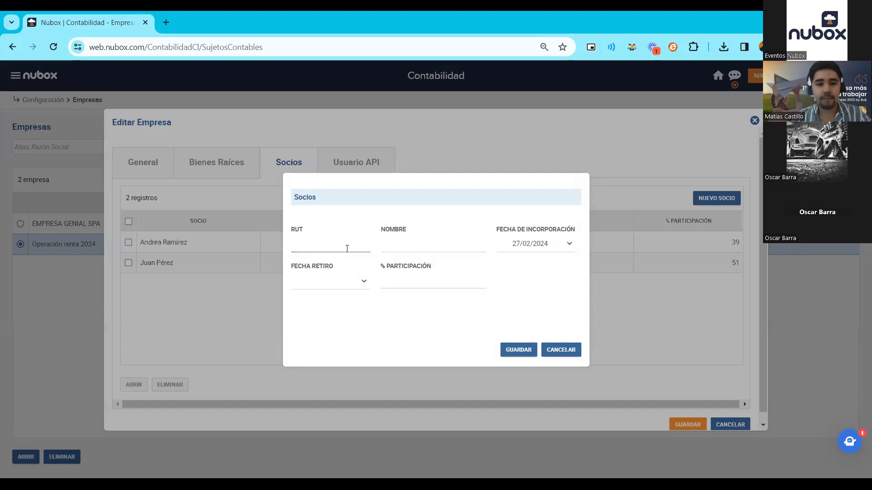
left_click(431, 243)
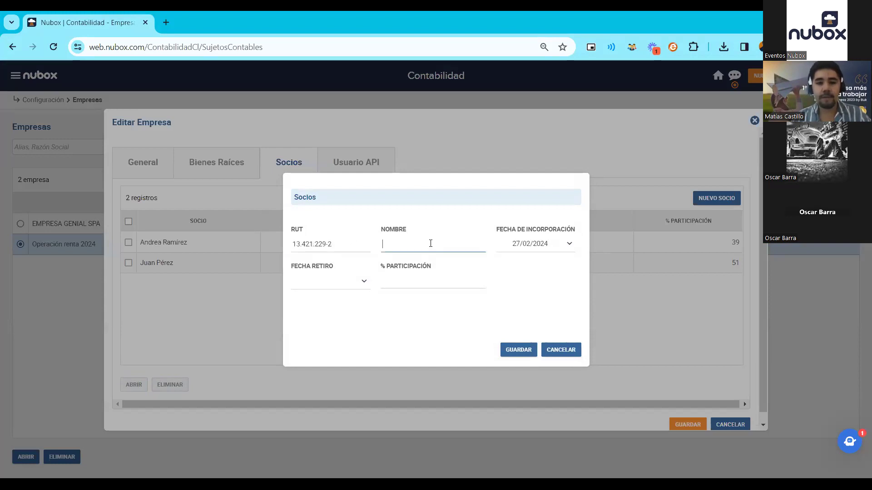
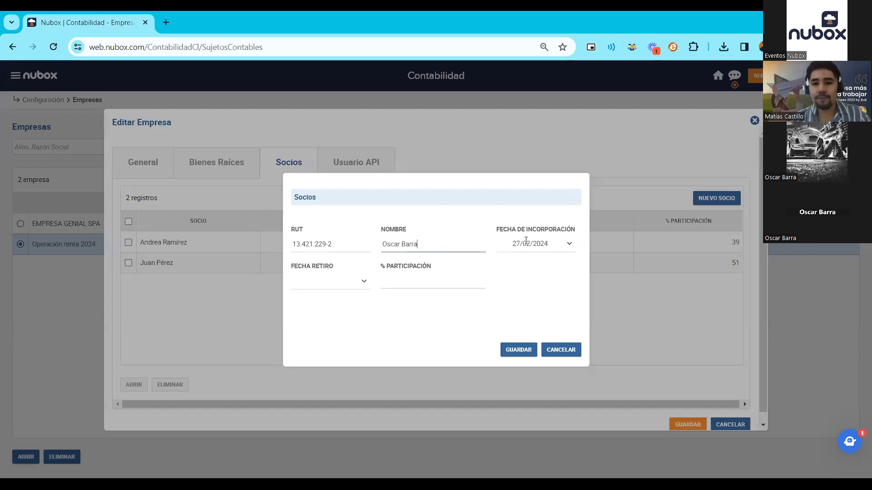
left_click(524, 243)
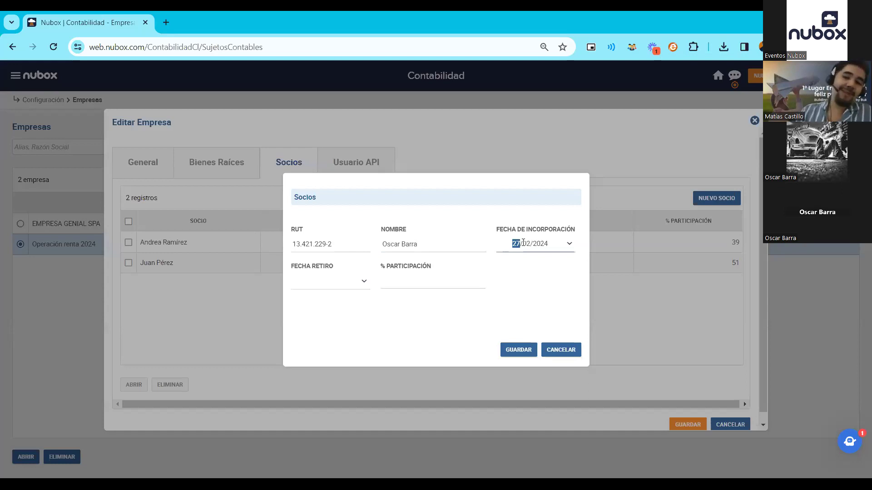
type("0101")
left_click(425, 284)
type("10")
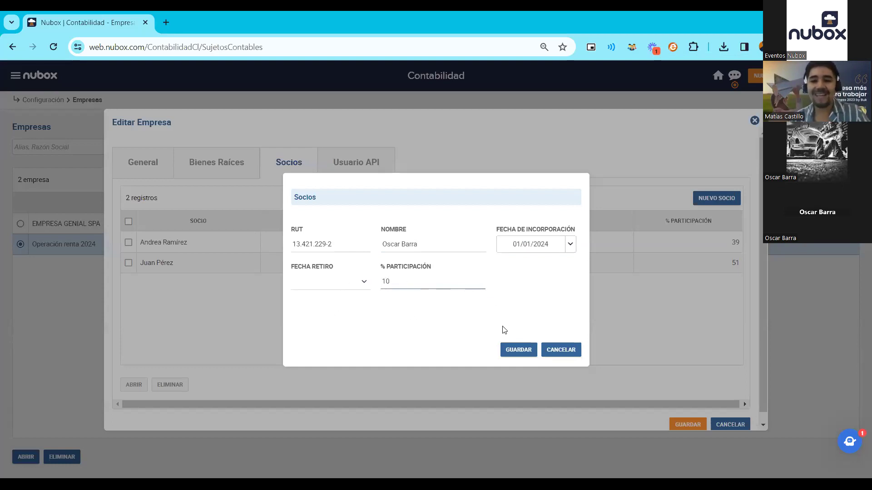
left_click(507, 351)
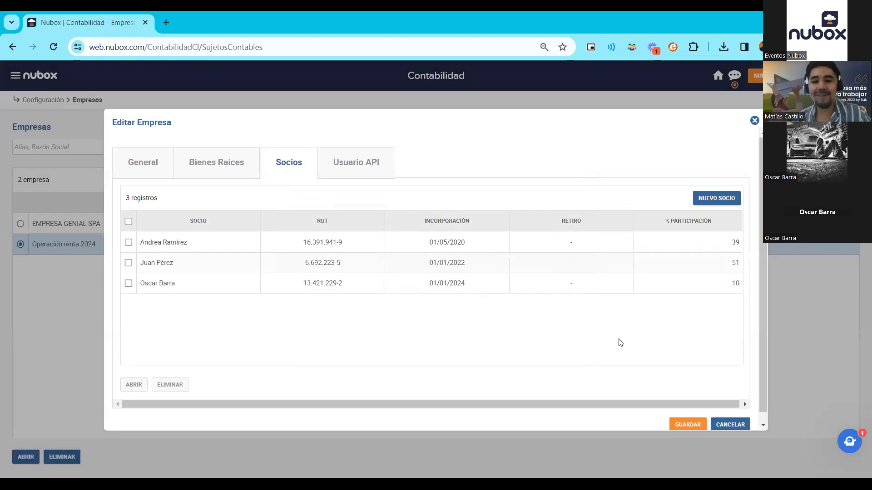
- Save the company and start a new declaration from Procesos > Declaraciones Juradas
scroll(619, 343, "down", 1)
left_click(686, 416)
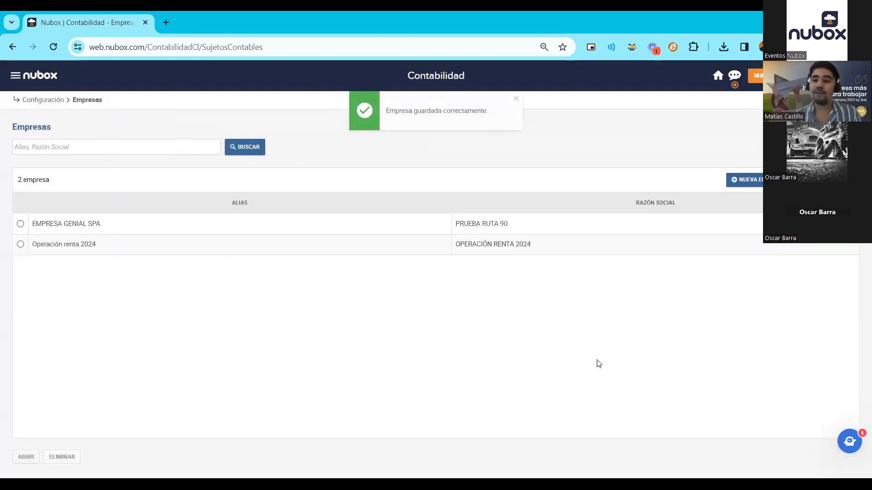
left_click(19, 78)
left_click(55, 221)
left_click(61, 376)
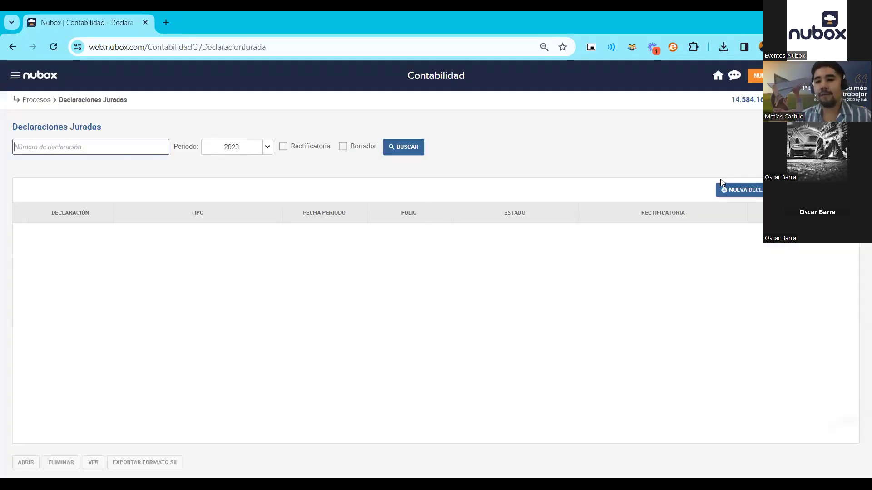
left_click(724, 189)
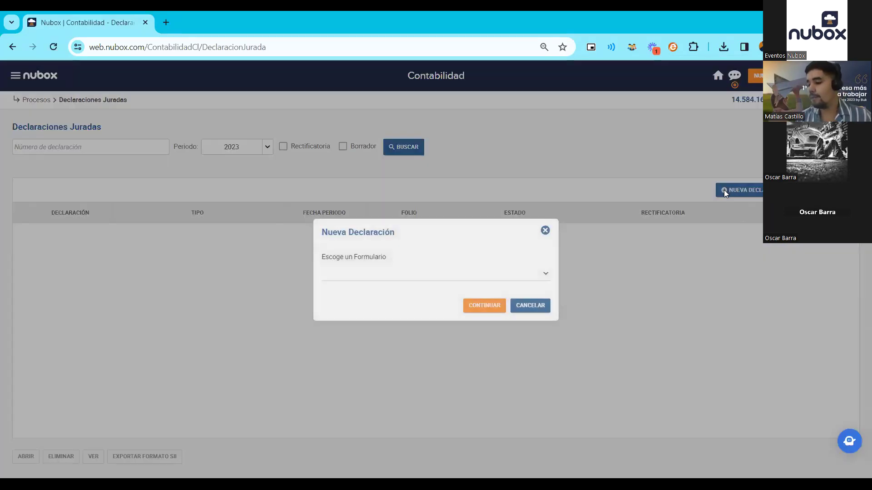
- Choose the DJ 1837 form and enter PPM credits of 140000 and 2000 for the first two partners
left_click(544, 276)
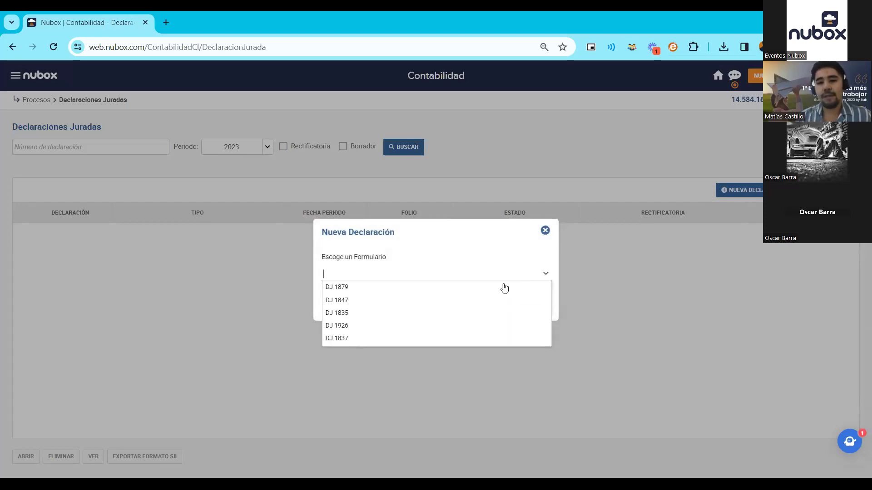
left_click(451, 339)
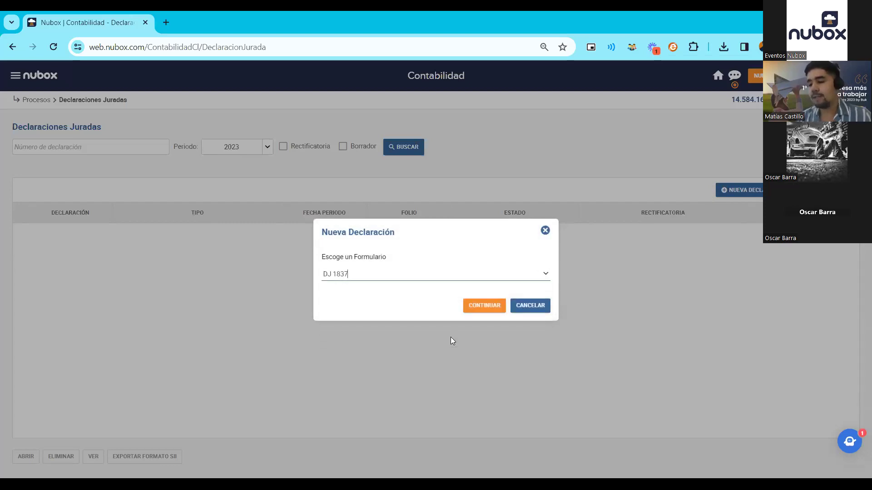
left_click(473, 308)
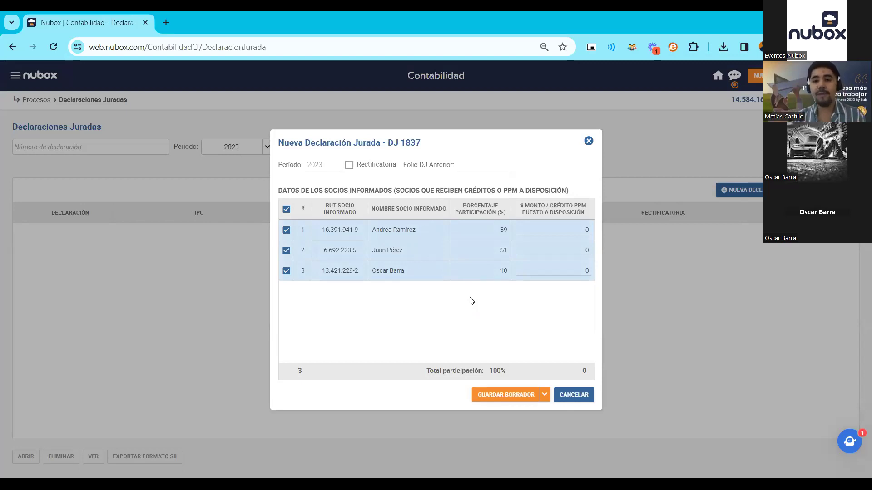
left_click(558, 229)
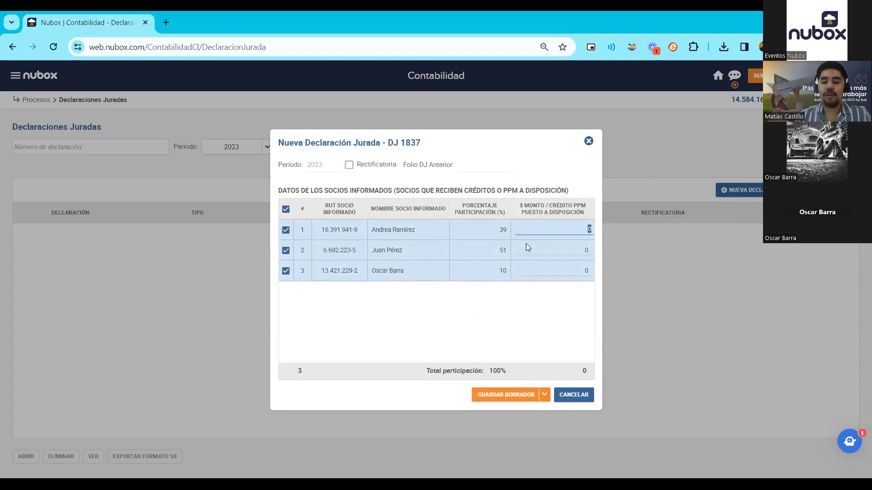
type("14")
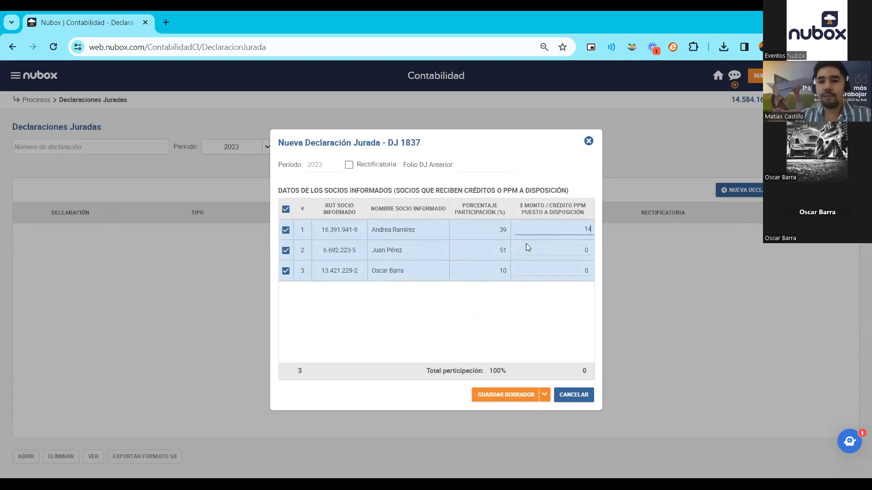
type("0000")
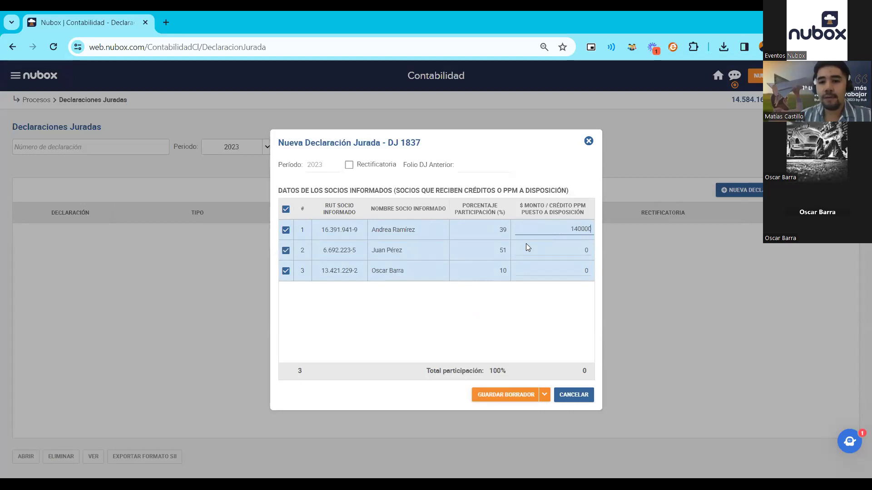
left_click(531, 249)
type("20000")
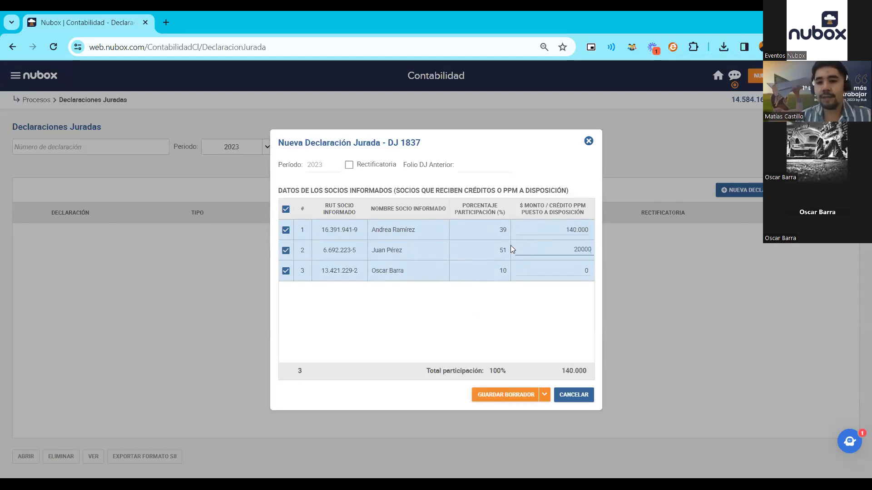
- Enter 365.000 for the third partner, save DJ 1837 as a draft, and select it
left_click(549, 272)
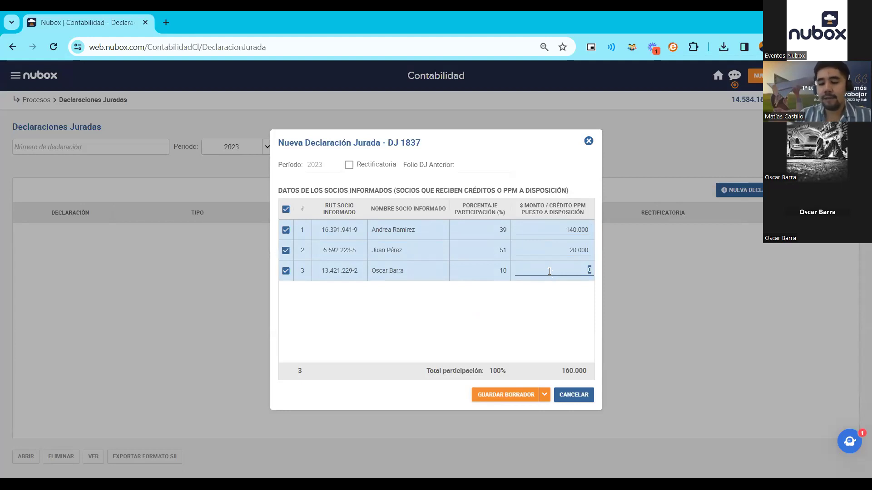
type("365.000")
left_click(550, 287)
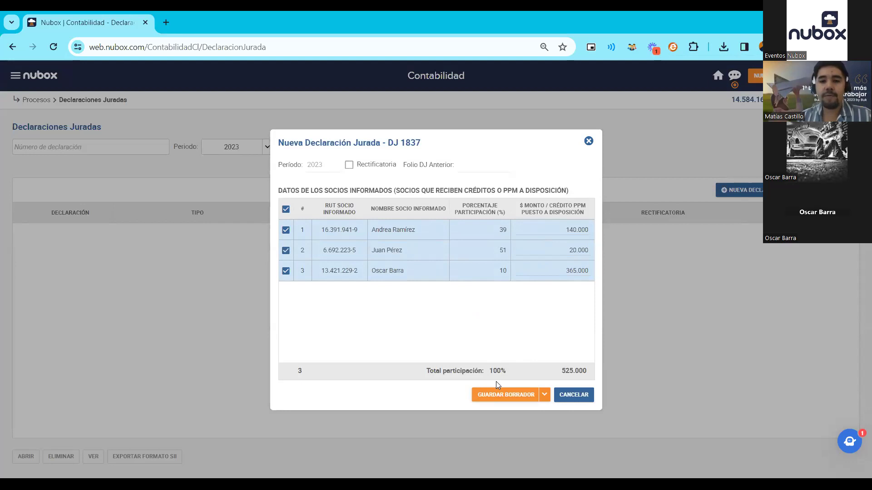
left_click(545, 396)
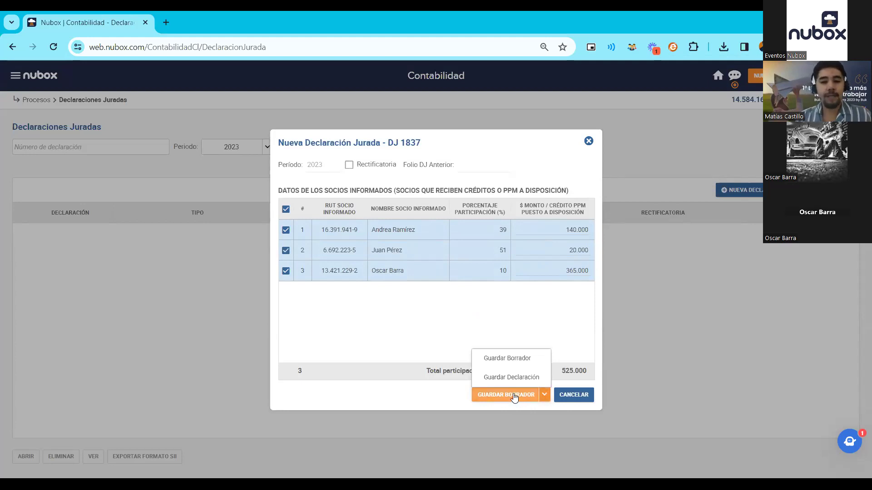
left_click(514, 395)
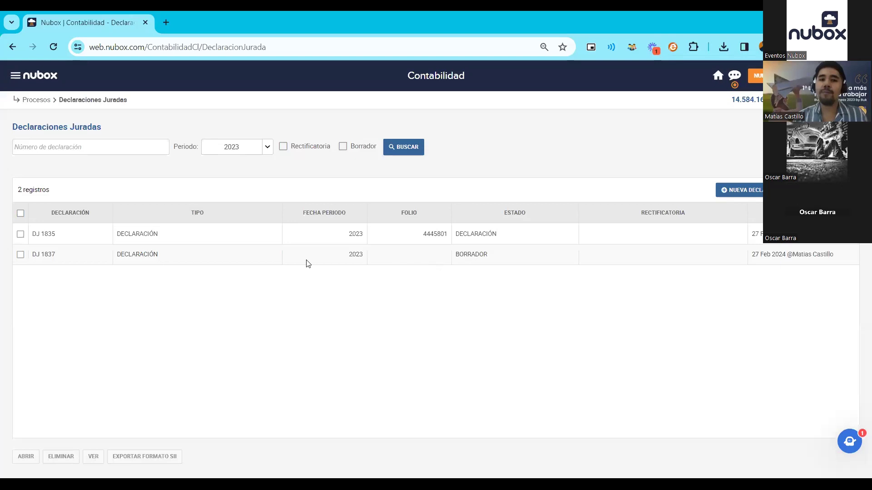
left_click(67, 263)
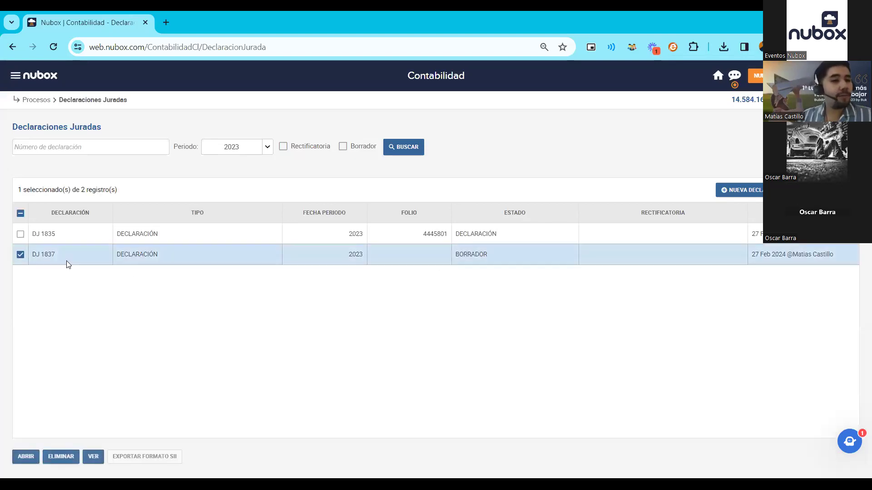
left_click(100, 447)
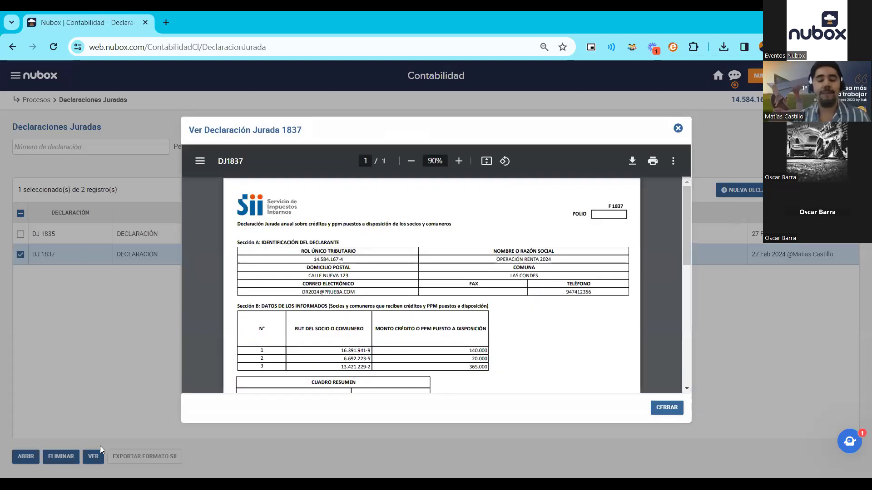
left_click(460, 161)
left_click(459, 161)
left_click(460, 161)
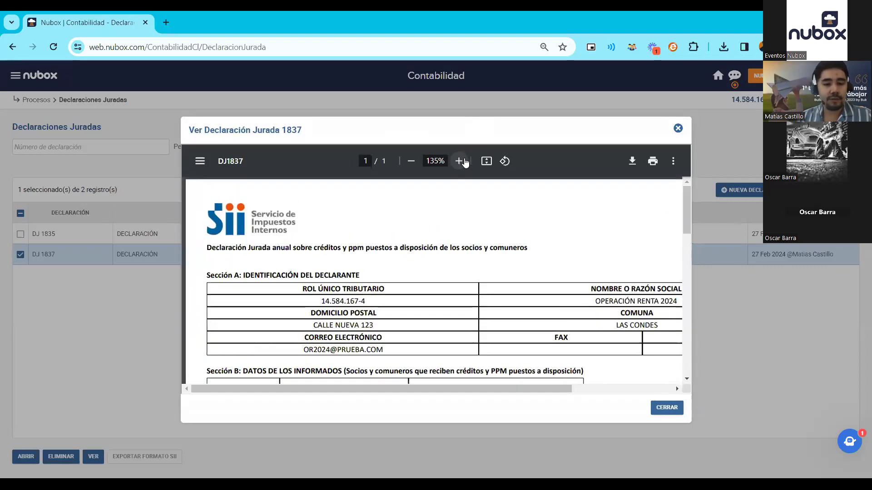
left_click_drag(326, 389, 385, 374)
scroll(385, 374, "left", 3)
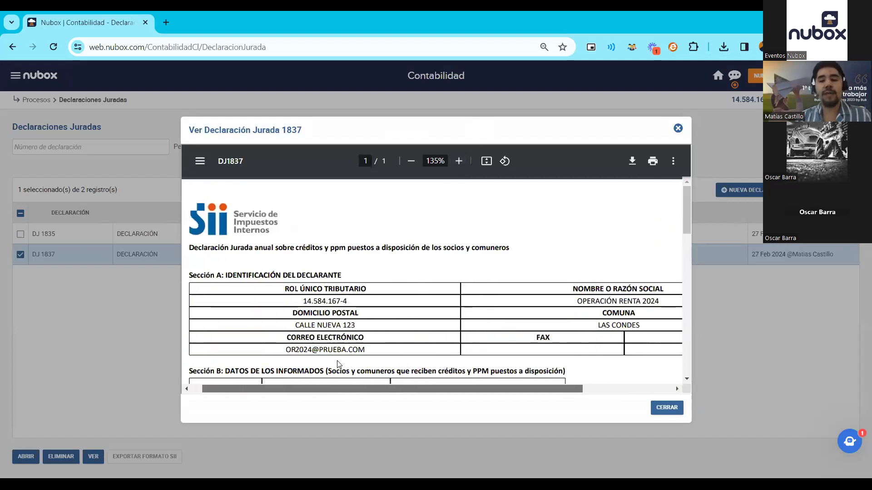
scroll(334, 260, "down", 2)
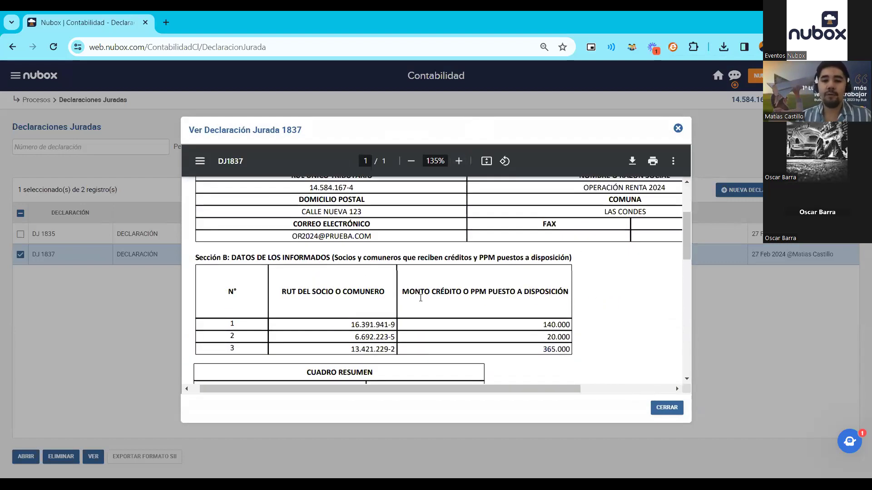
scroll(515, 305, "down", 3)
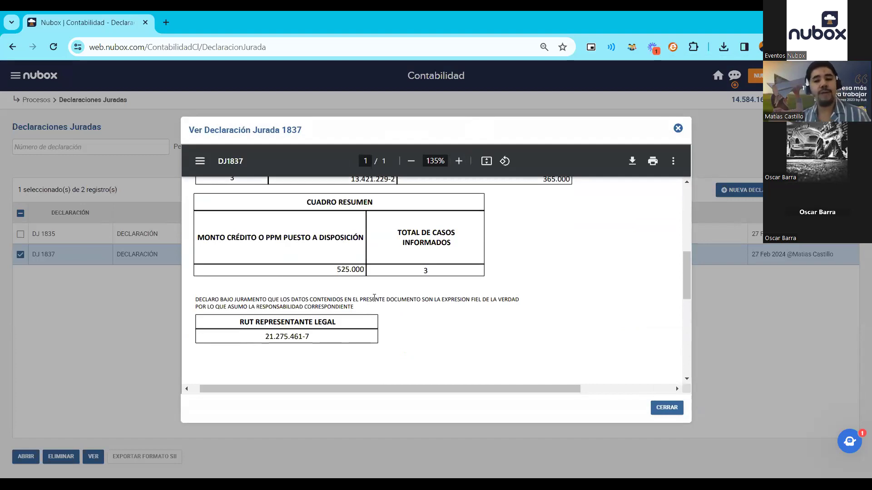
left_click(666, 407)
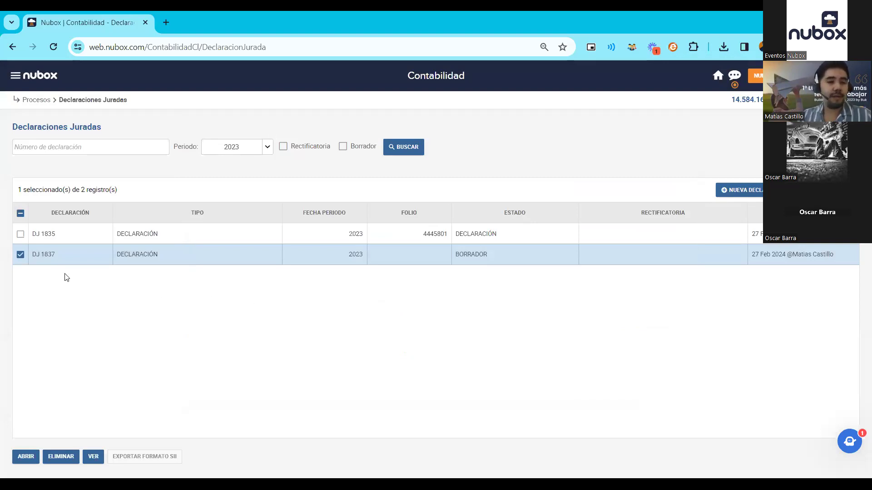
- Reopen the DJ 1837 draft, save it as a final declaration with Guardar Declaración, confirm, and reselect it
left_click(26, 456)
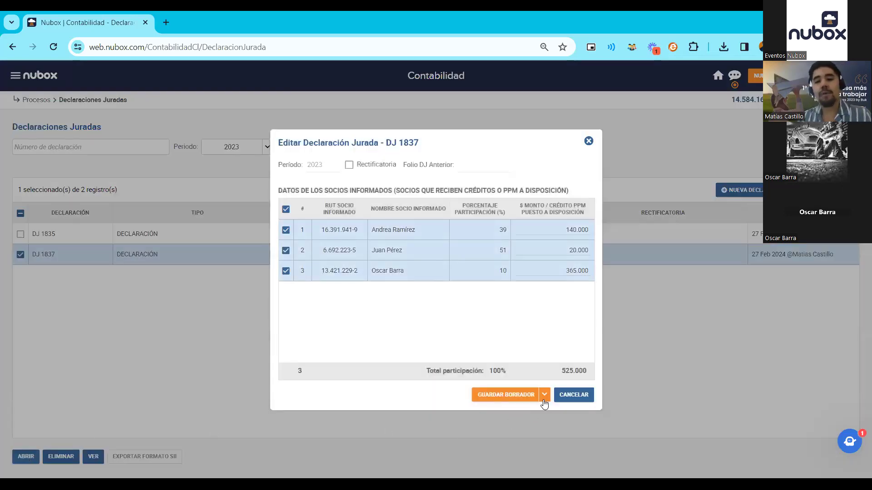
left_click(544, 395)
left_click(527, 378)
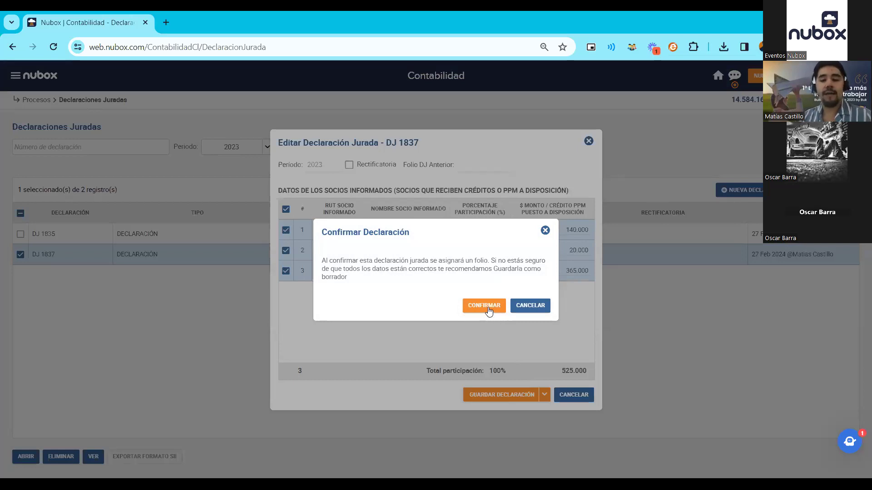
left_click(484, 306)
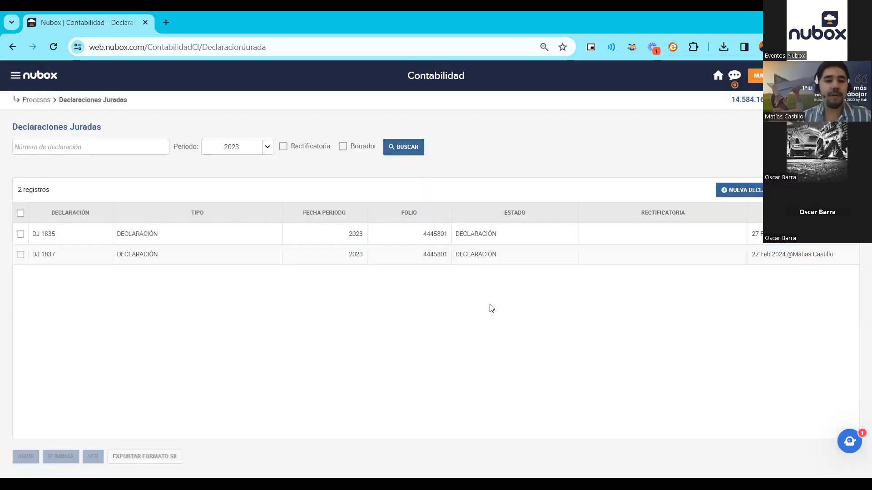
left_click(216, 261)
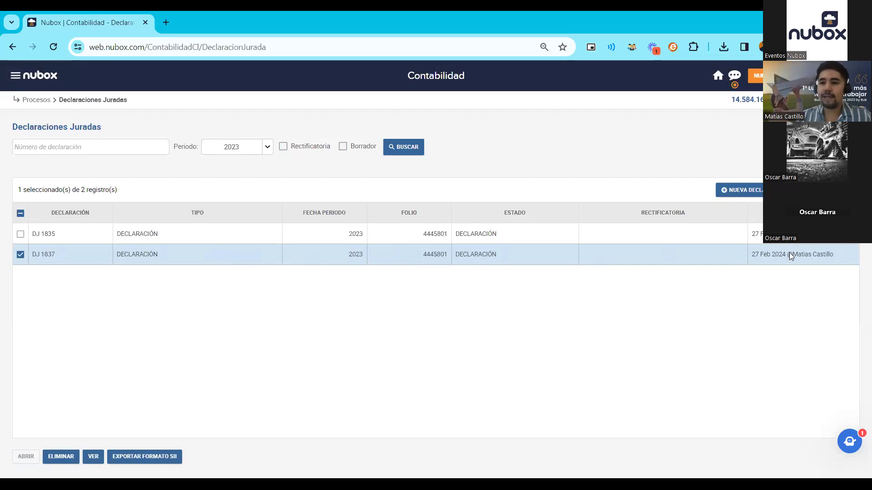
- Export DJ 1837 with EXPORTAR FORMATO SII to download the zip file
left_click(167, 459)
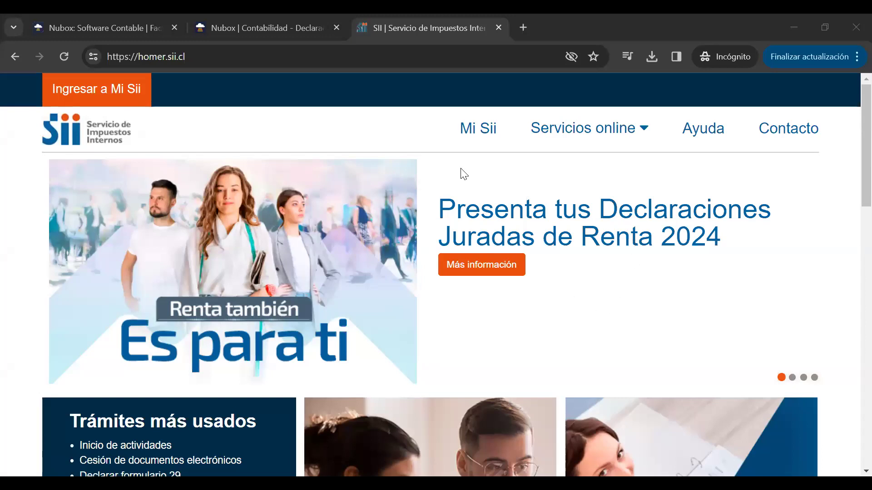
- Navigate to Declaraciones juradas de Renta > Otras Declaraciones Juradas > Enviar o corregir mediante archivo
mouse_move(634, 136)
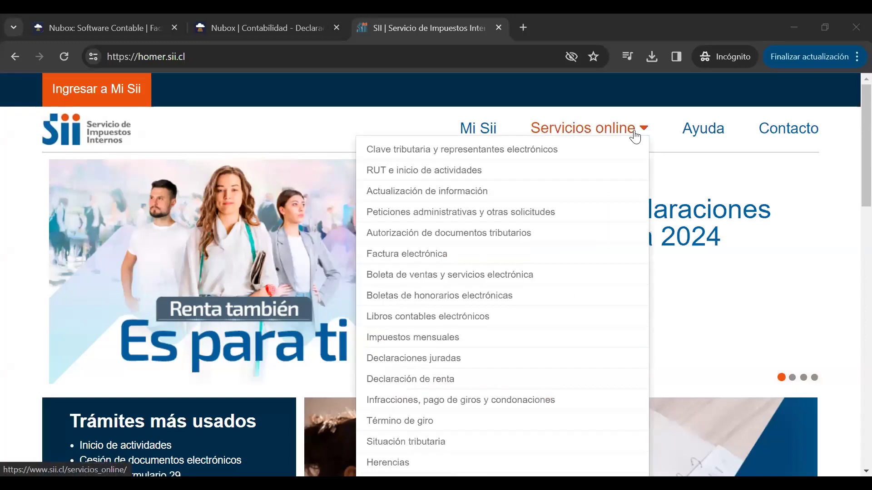
left_click(445, 362)
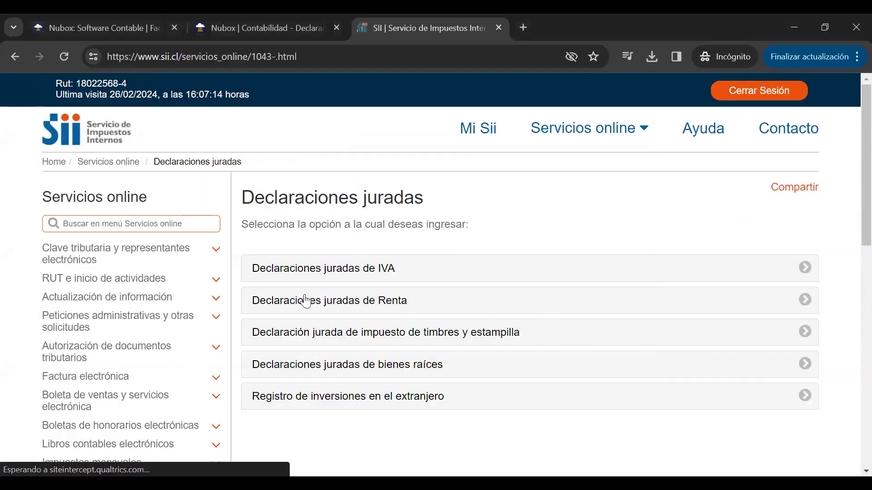
left_click(308, 307)
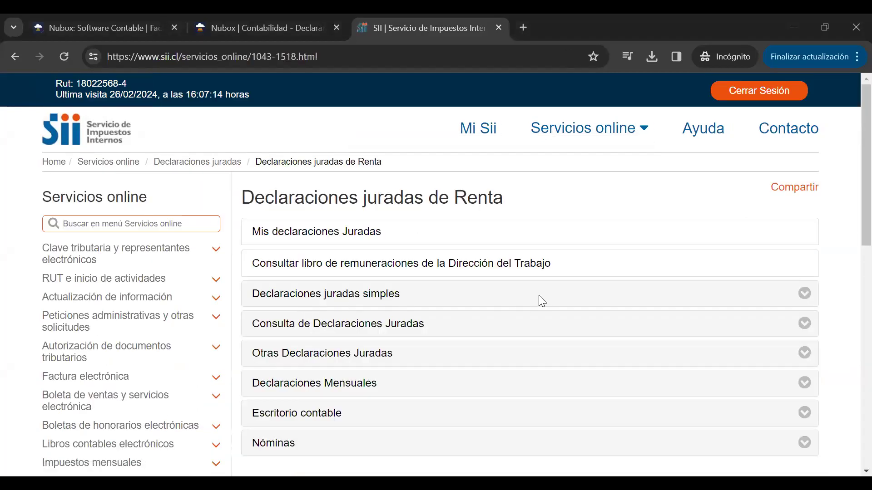
left_click(359, 362)
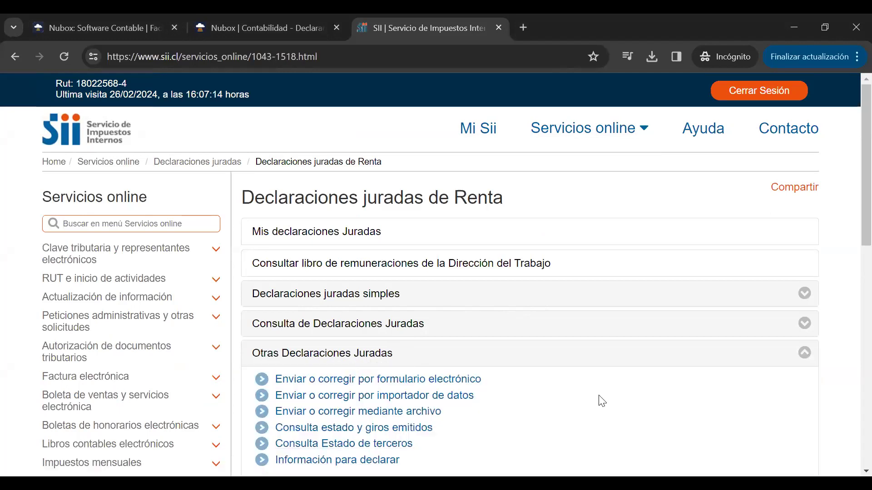
left_click(388, 416)
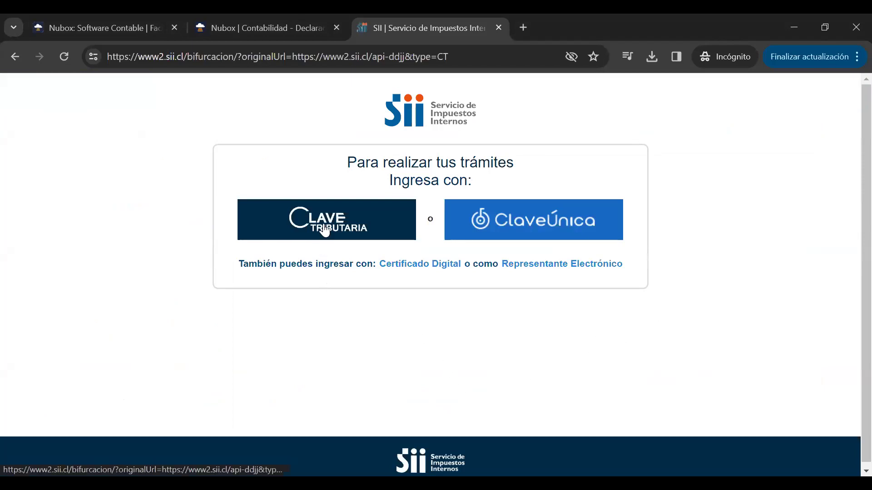
- Log in with Clave Tributaria using the taxpayer's RUT and tax password
left_click(364, 229)
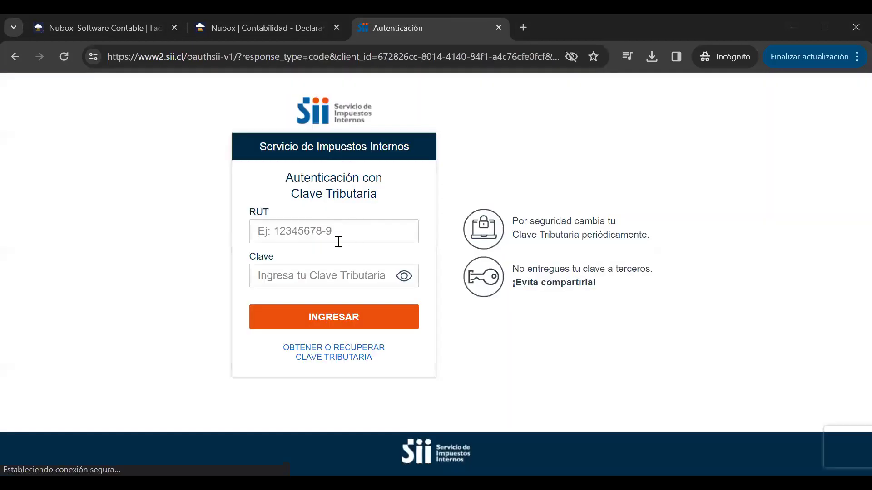
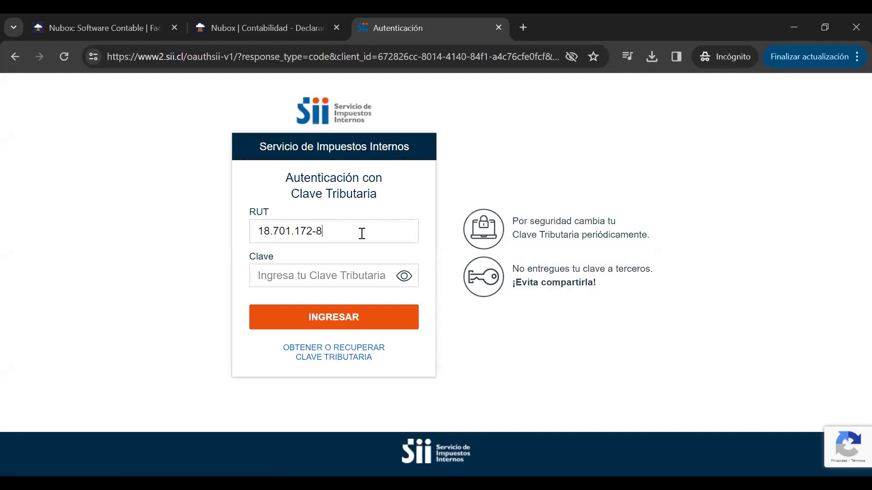
left_click(343, 276)
type("•")
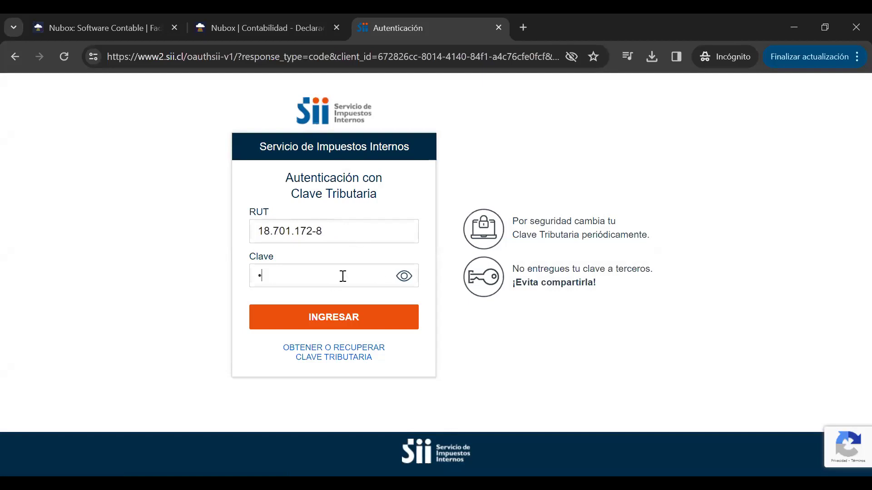
type("•••")
key("Return")
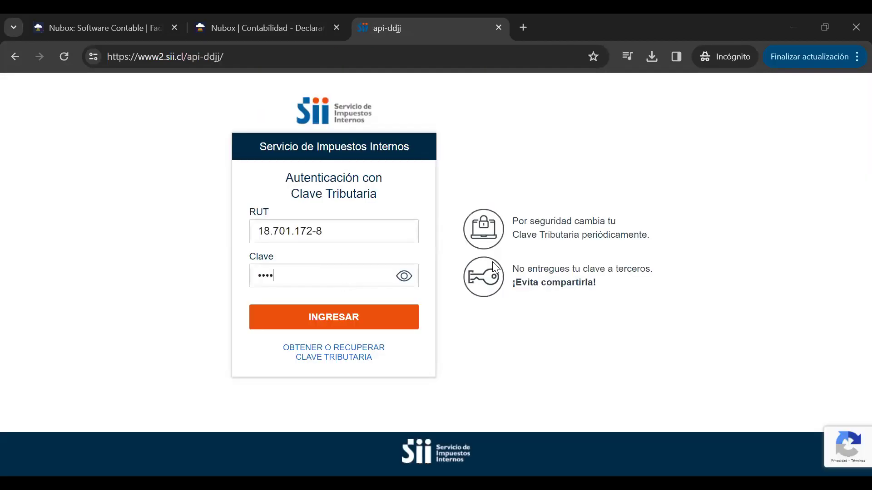